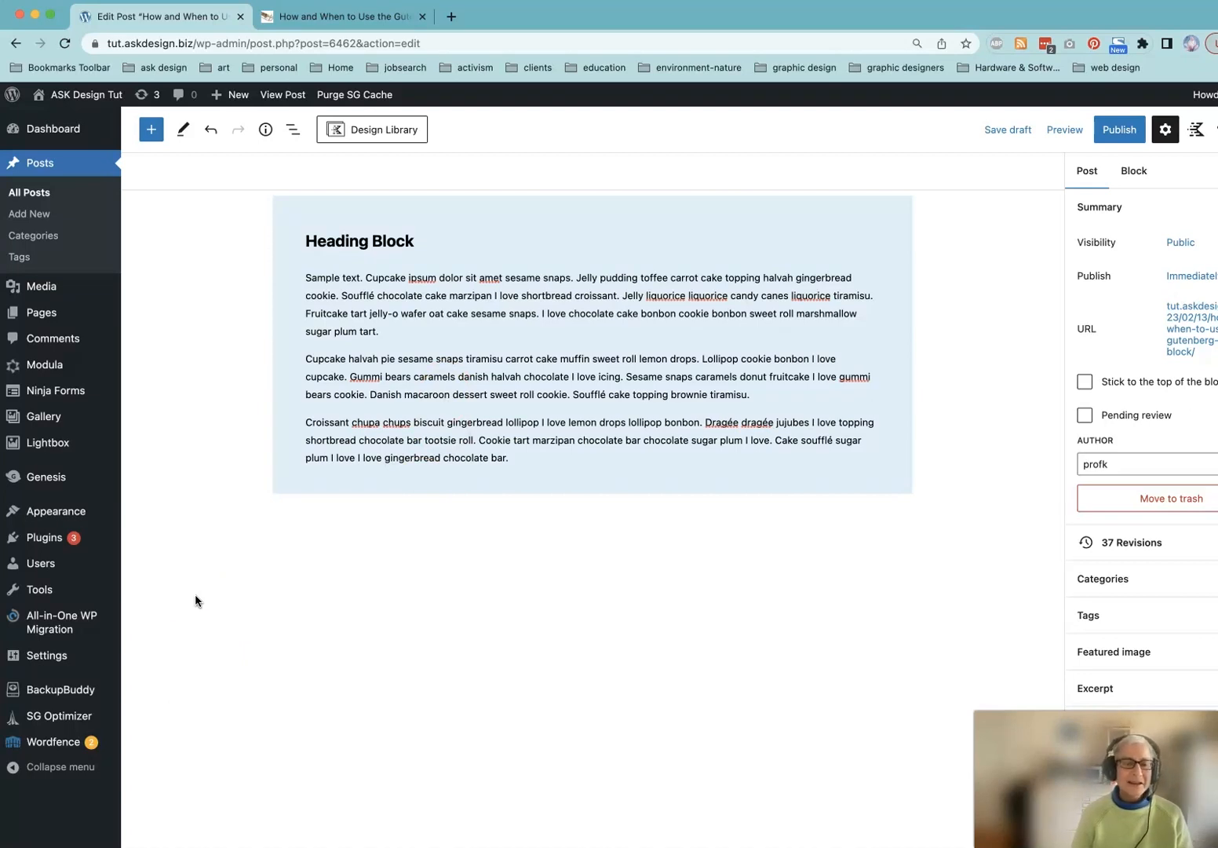
Select the Heading Block and its three paragraphs in the shaded example, and examine the options for grouping them.
double_click(356, 244)
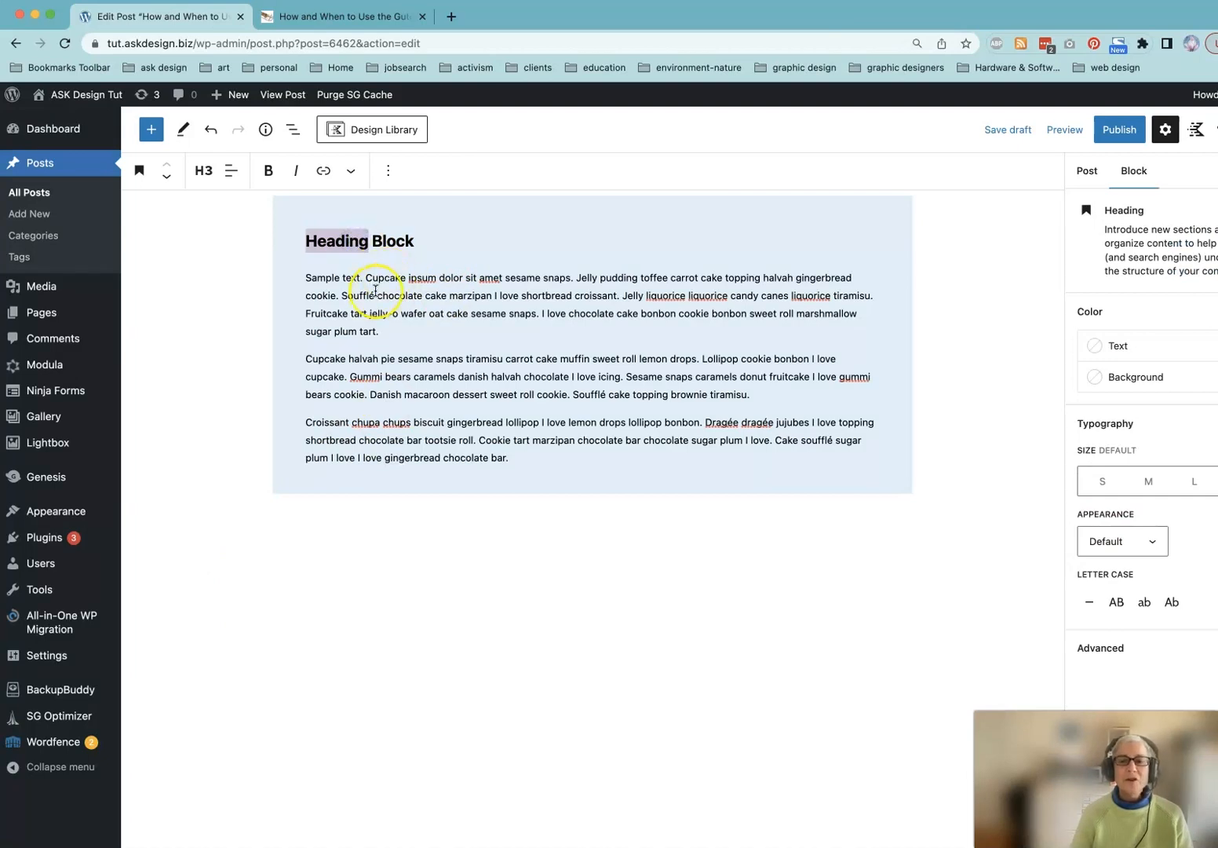
drag(346, 280, 484, 453)
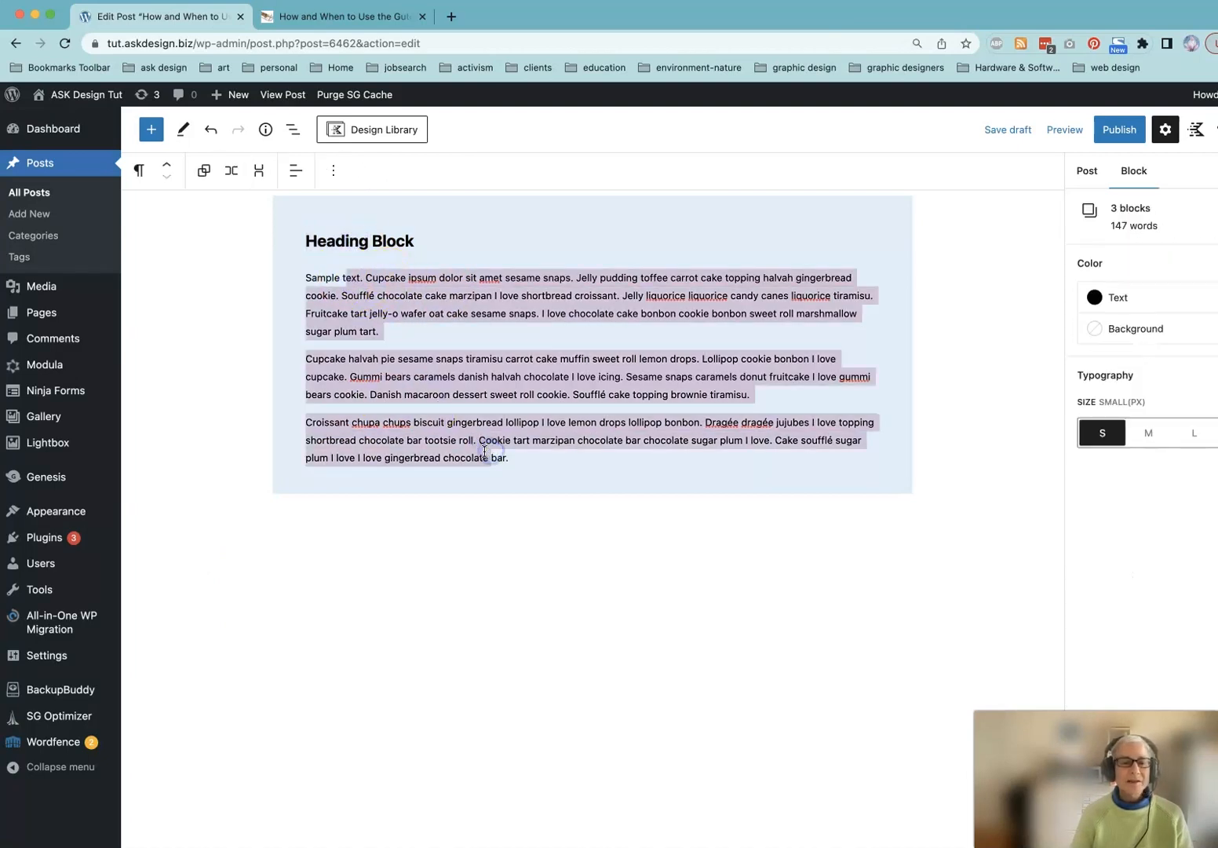
click(322, 240)
drag(391, 305, 509, 453)
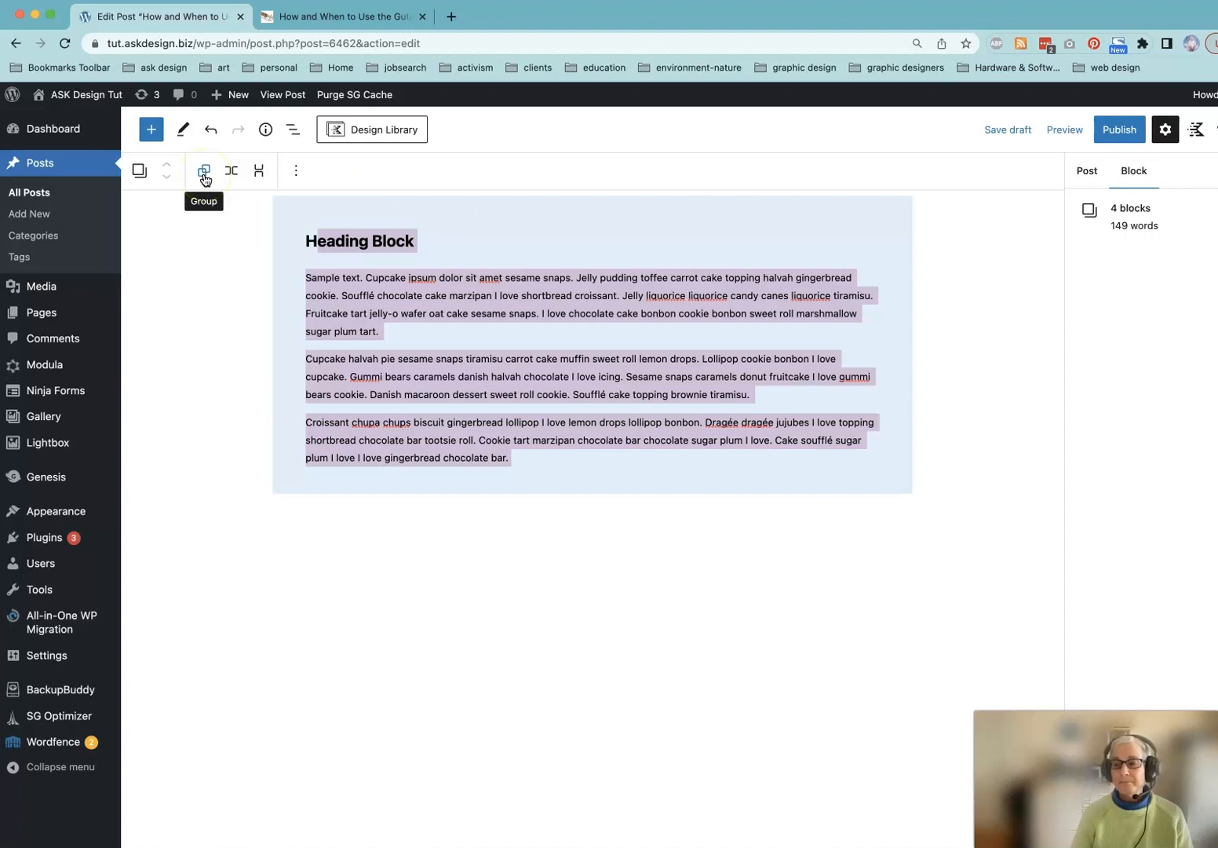
click(139, 174)
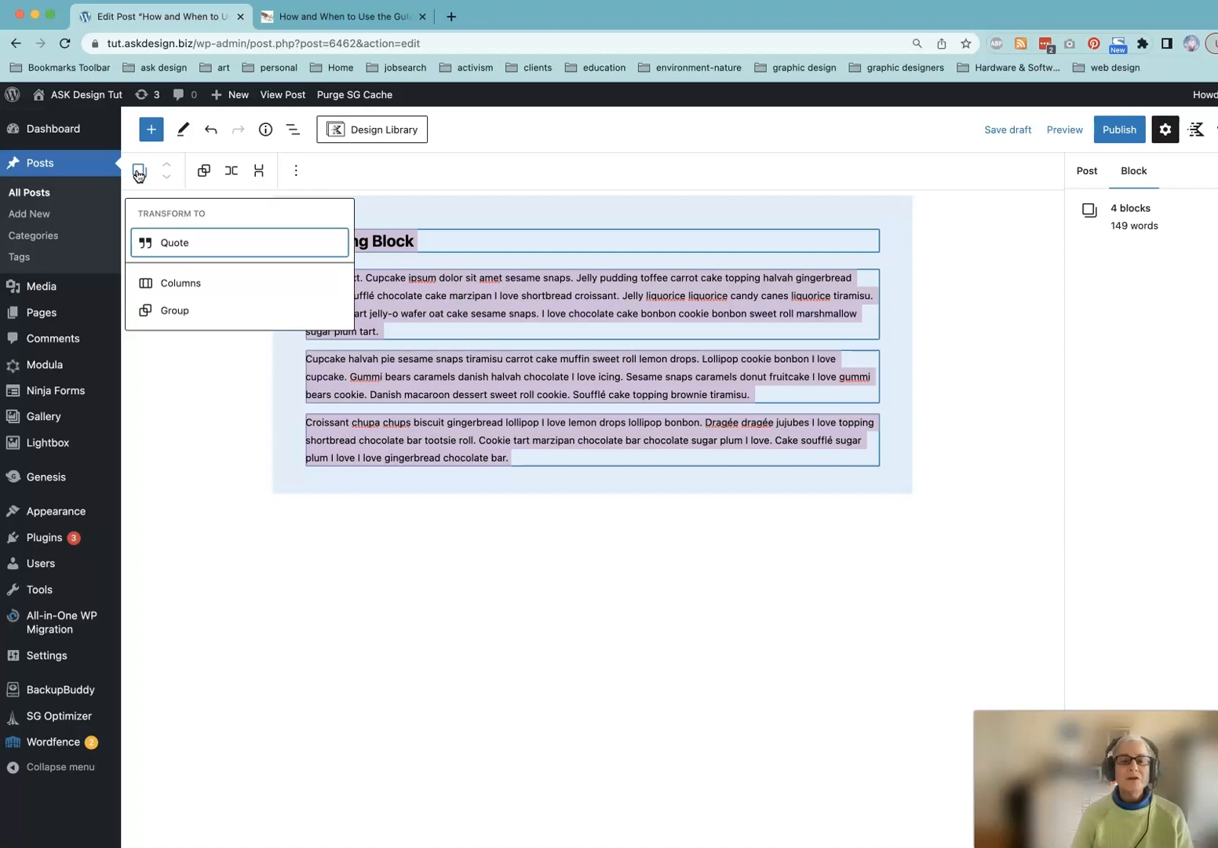
mouse_move(186, 316)
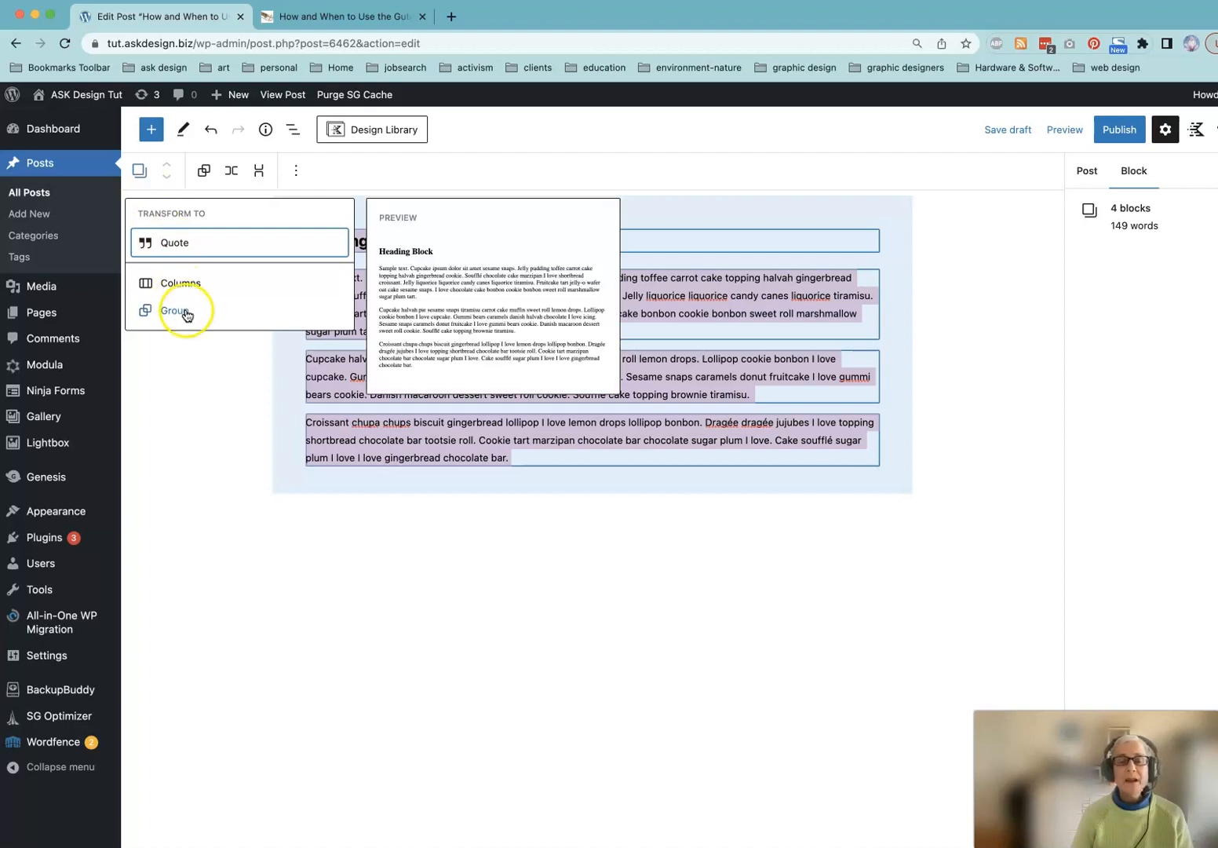
click(296, 171)
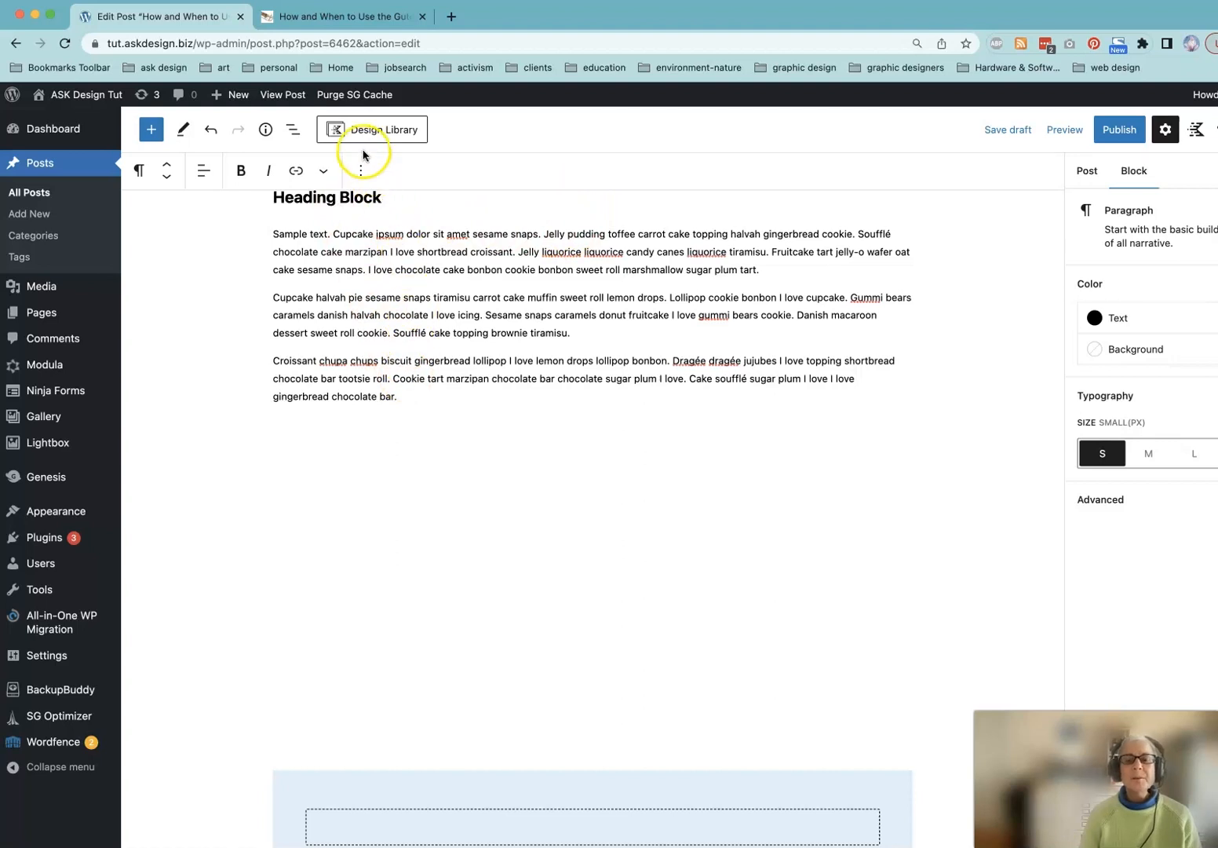
Open the List View and locate the ungrouped example's heading and paragraphs in it.
click(294, 133)
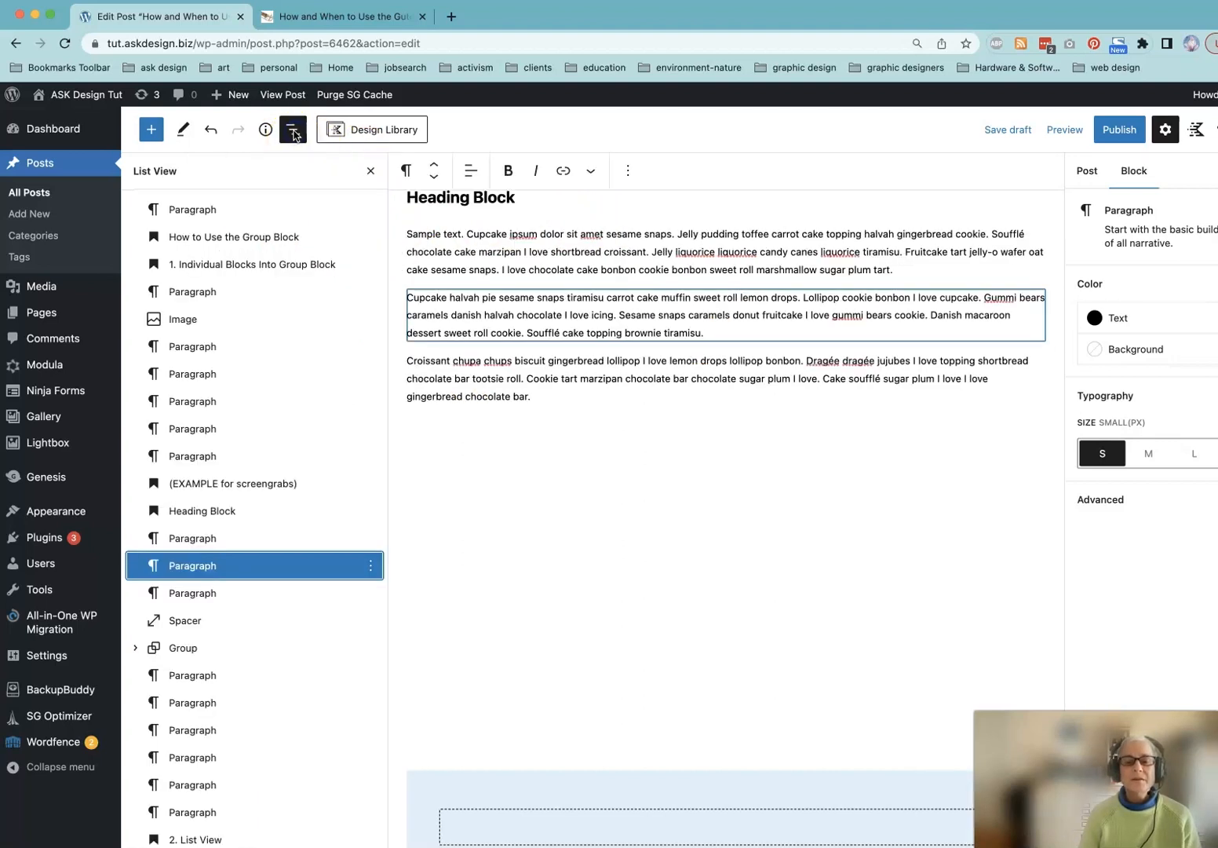
click(486, 377)
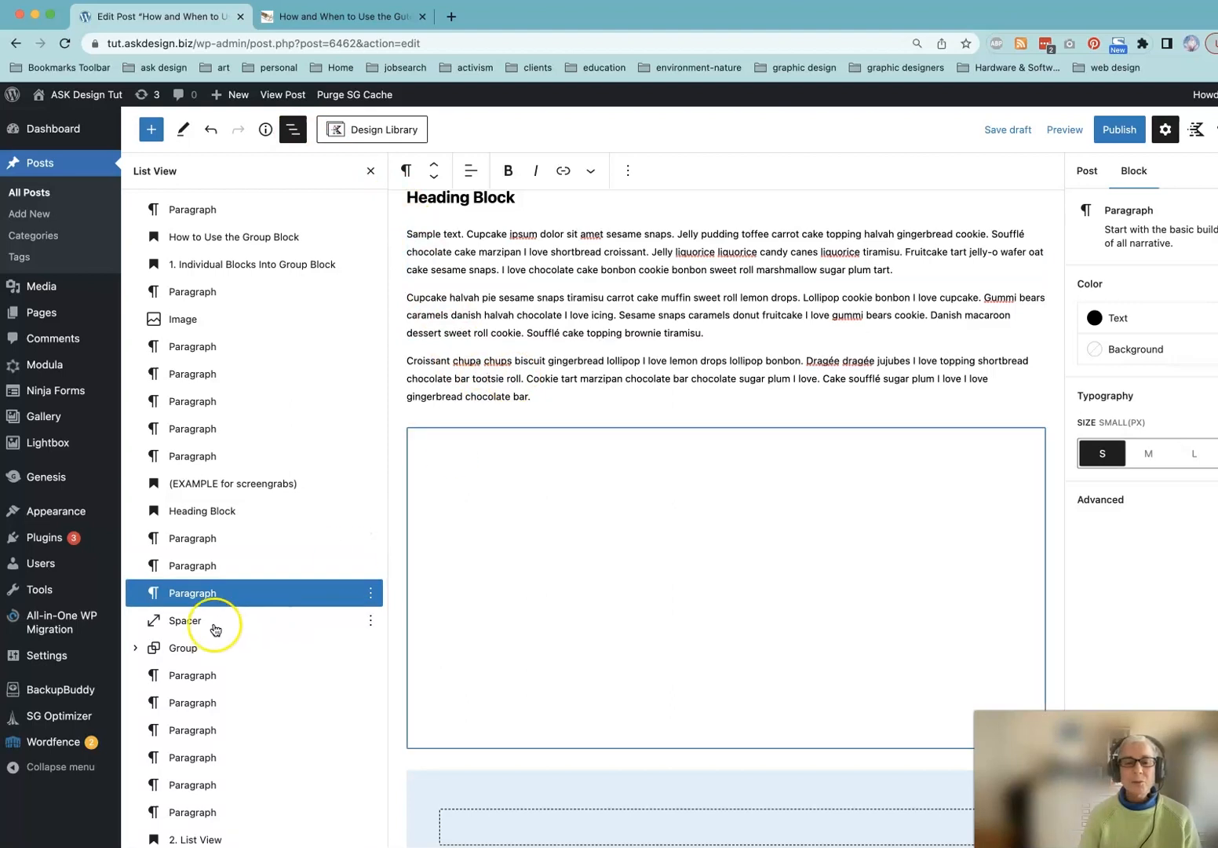
scroll(206, 601, down, 6)
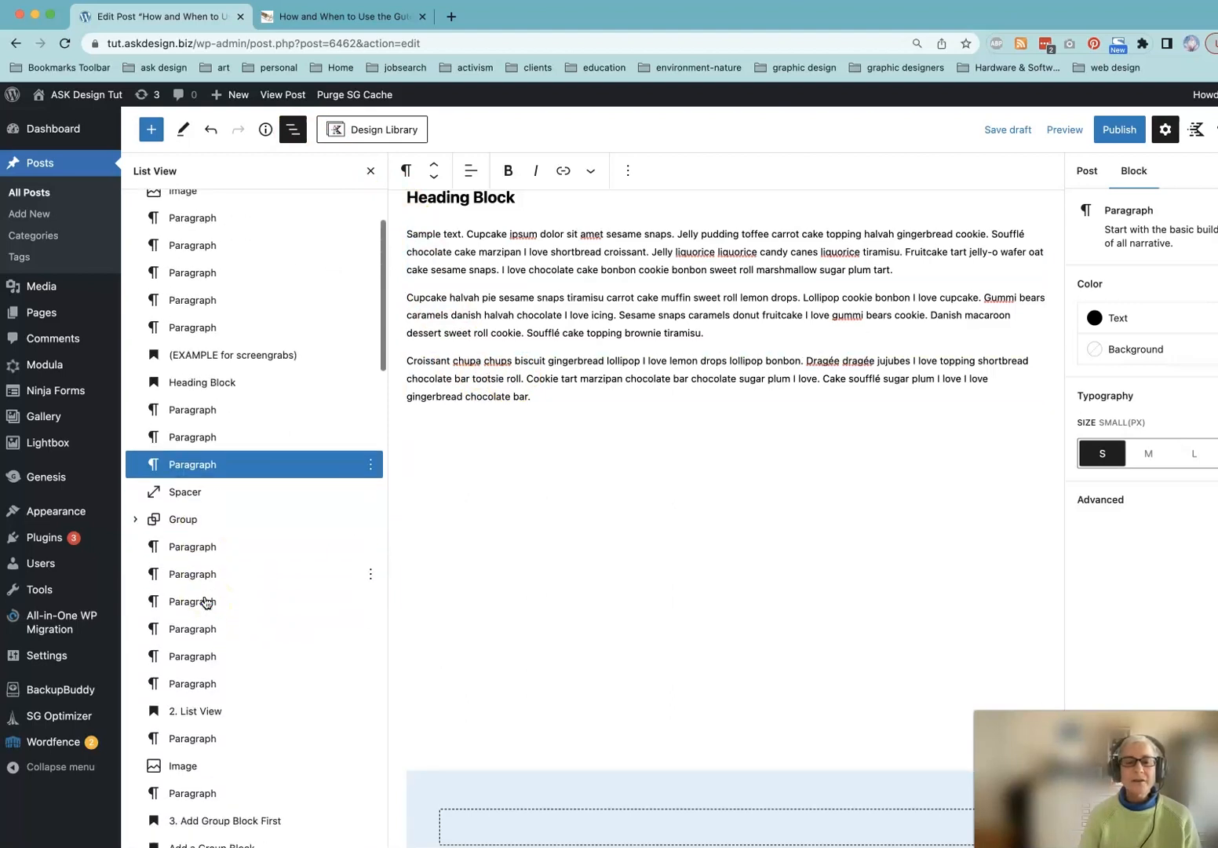
scroll(206, 603, down, 2)
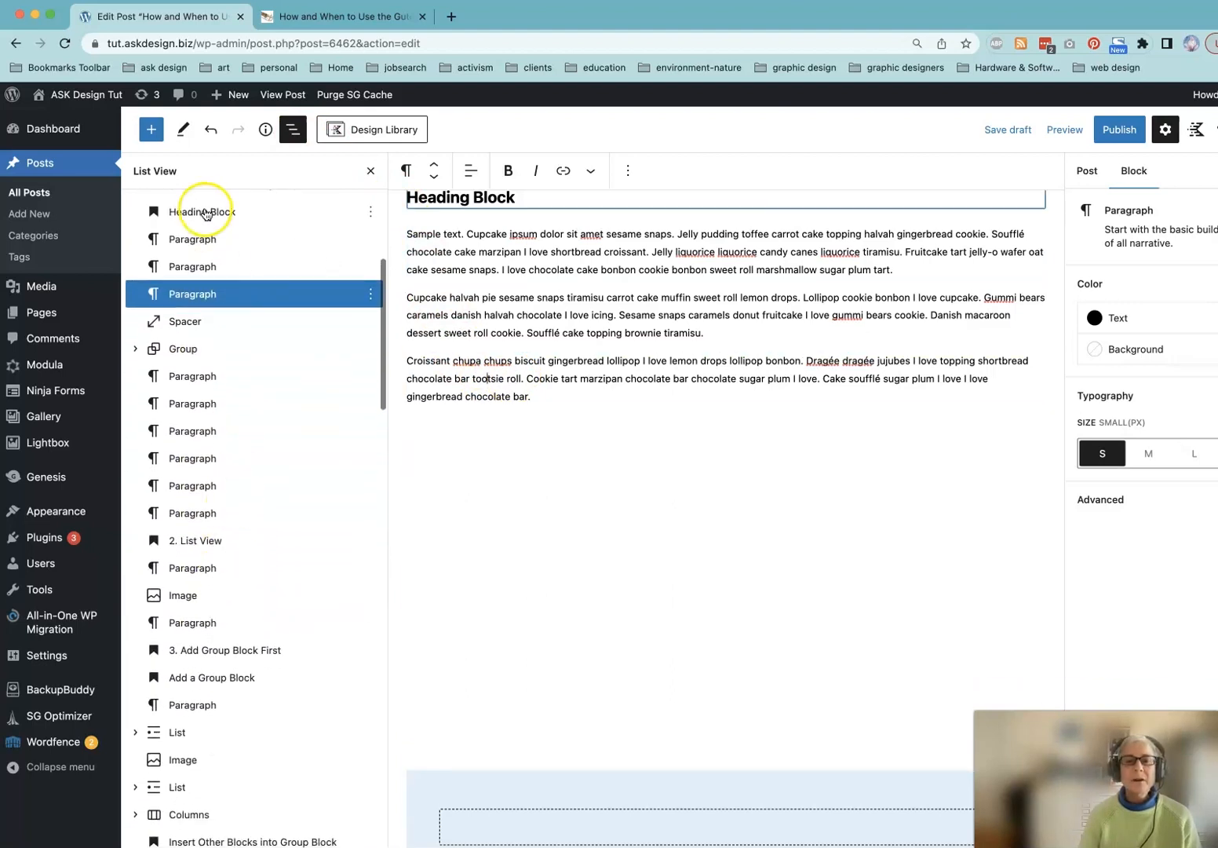
Group the Heading Block and the three paragraphs beneath it into one Group block, and expand the group in the List View.
shift+click(210, 215)
click(226, 212)
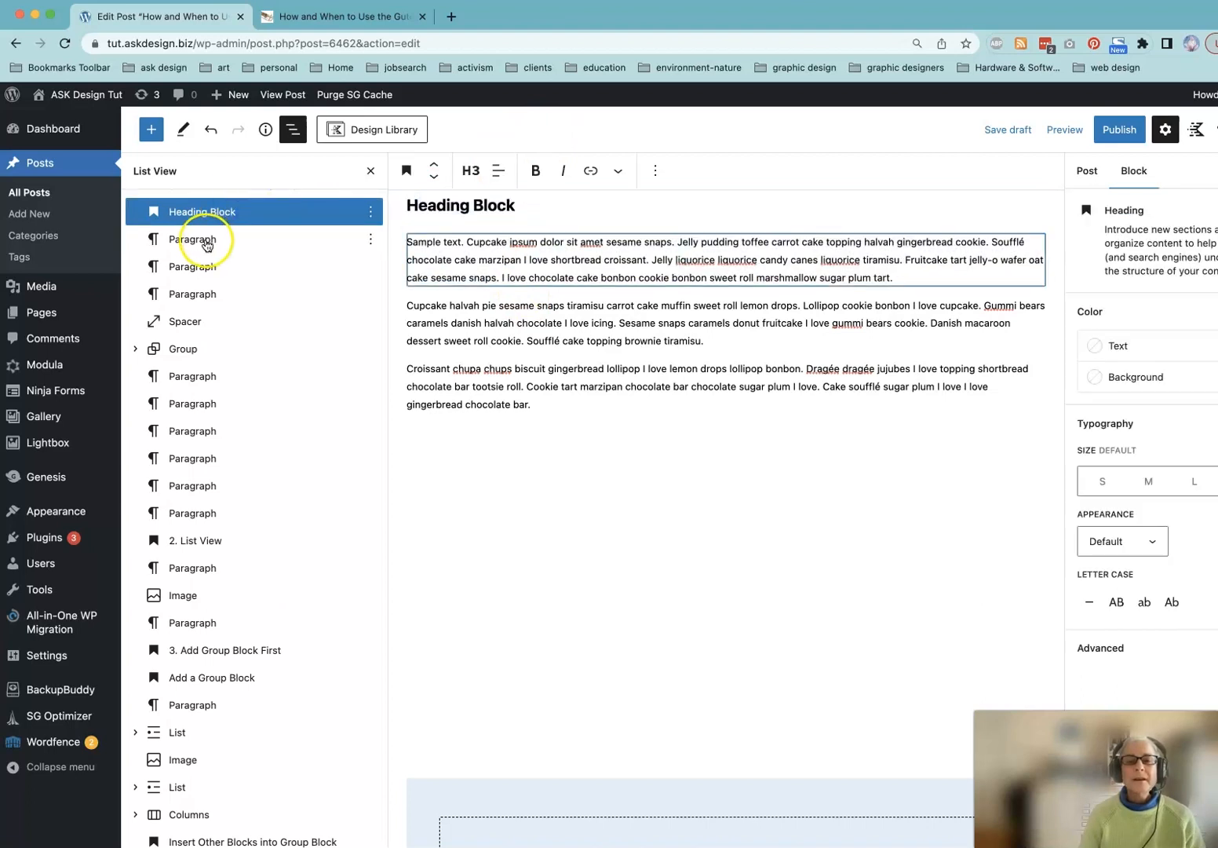
shift+click(204, 241)
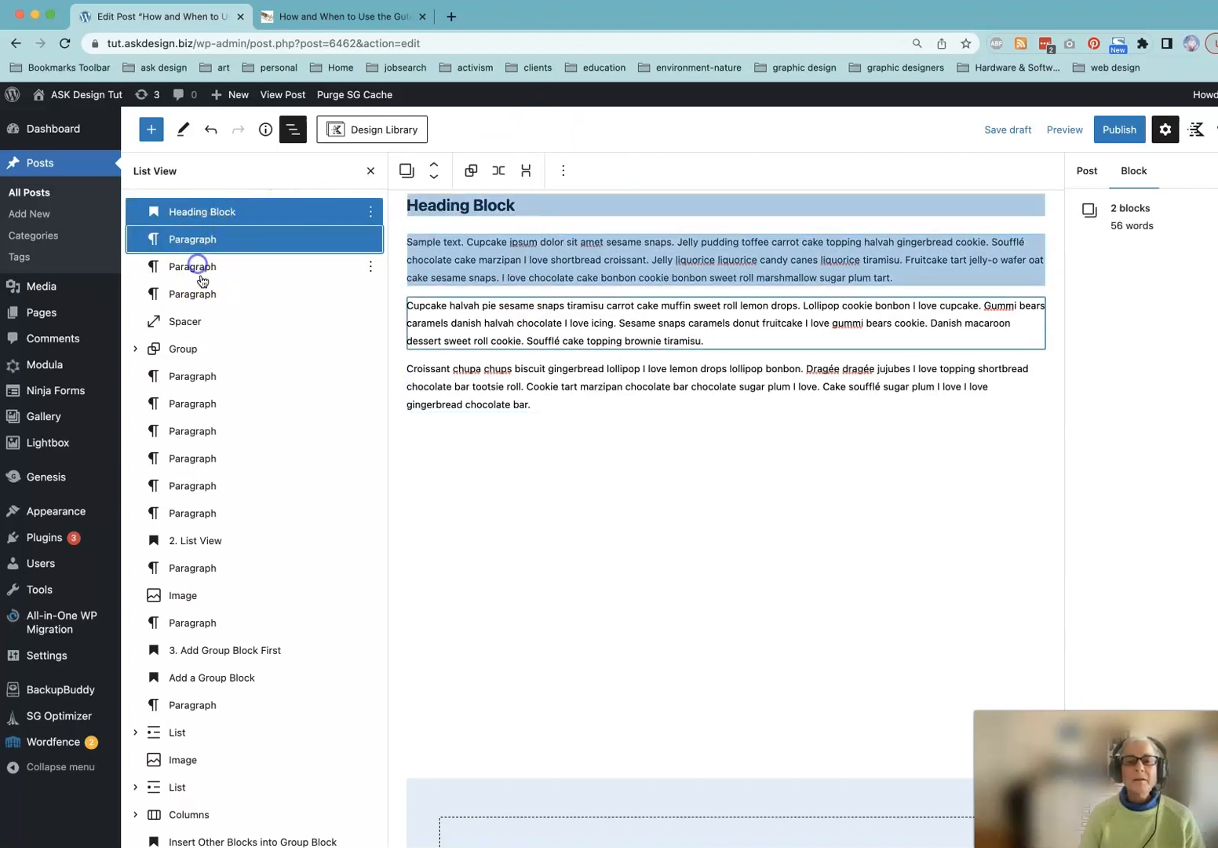
shift+click(200, 267)
shift+click(202, 294)
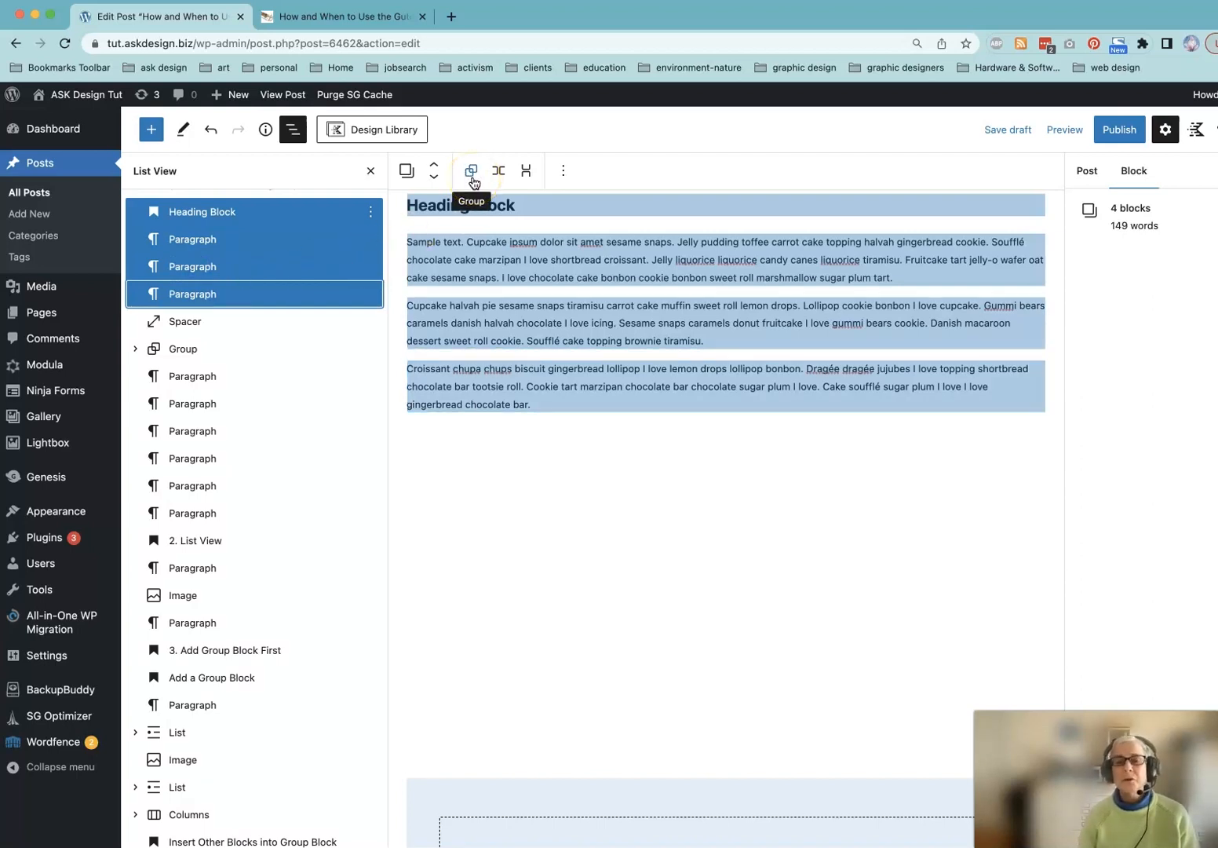
click(407, 171)
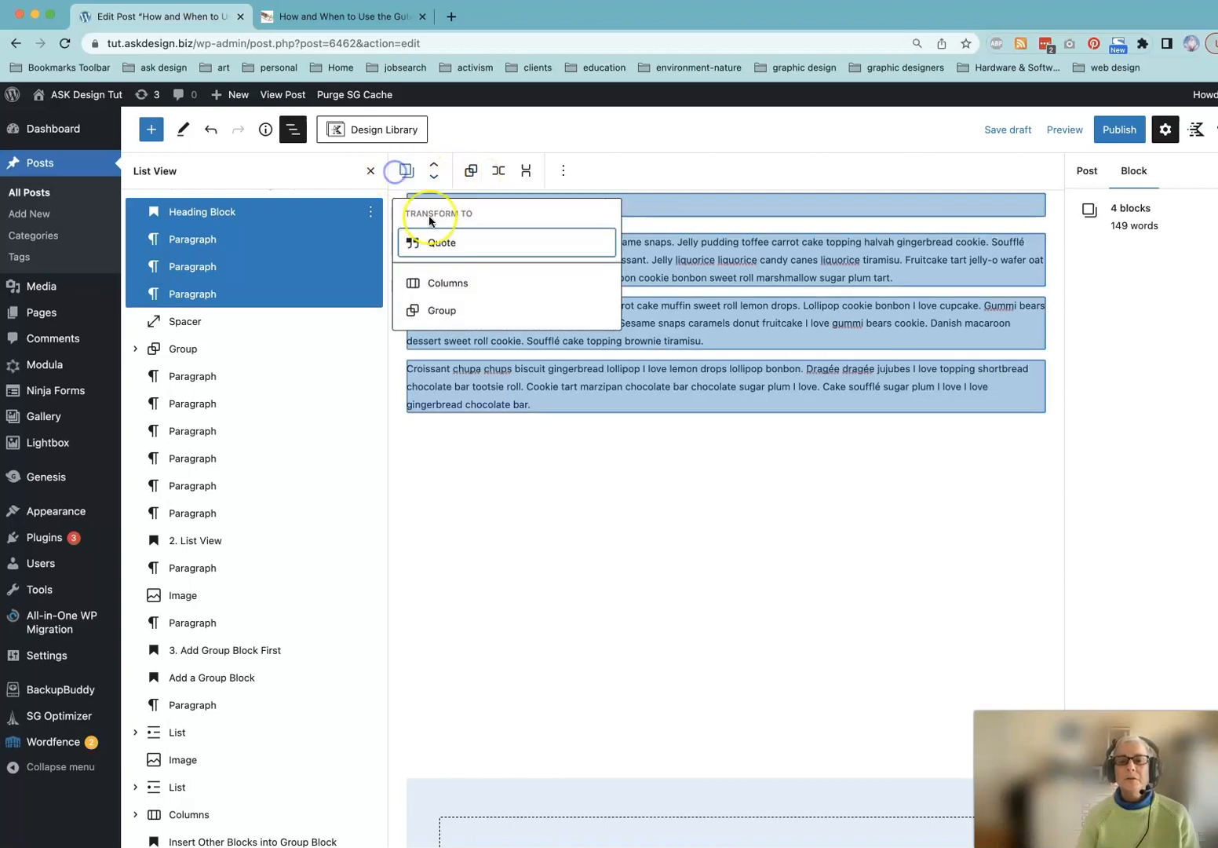
click(563, 170)
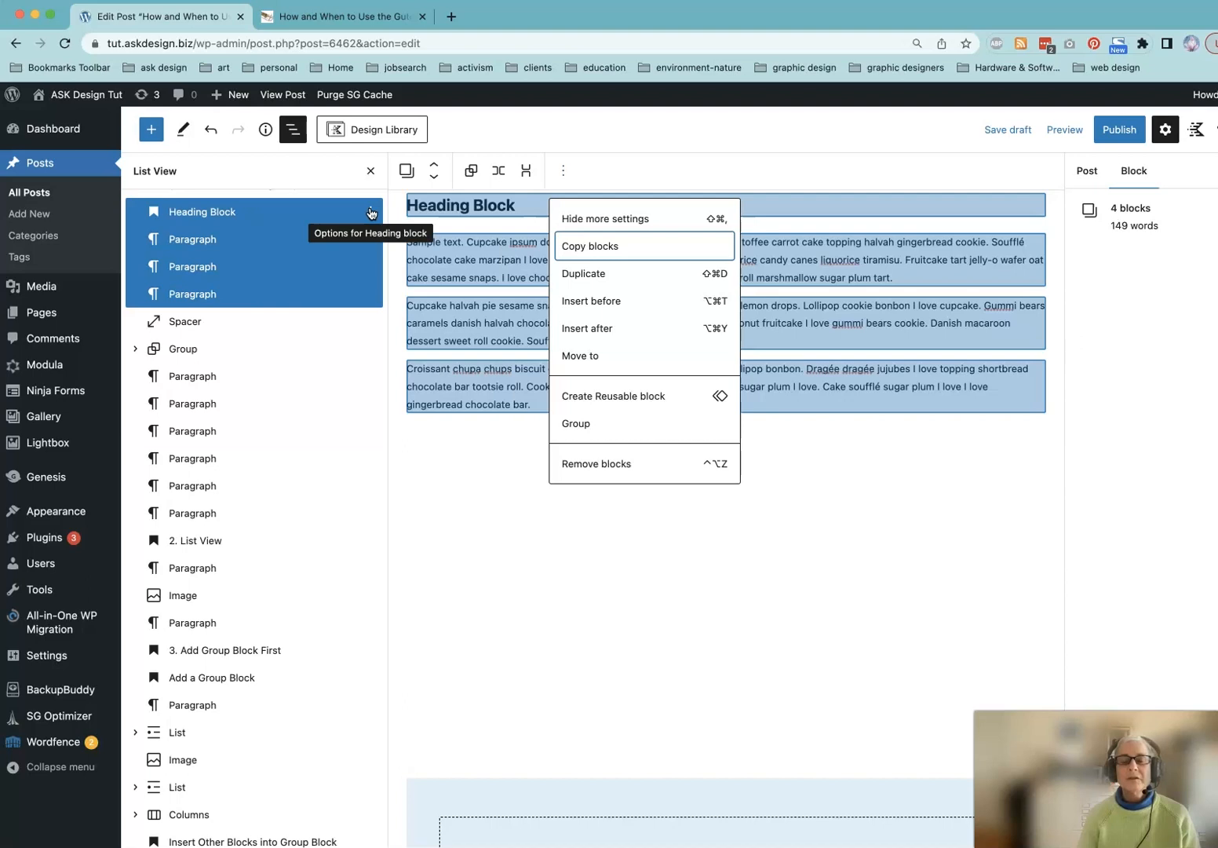
click(371, 212)
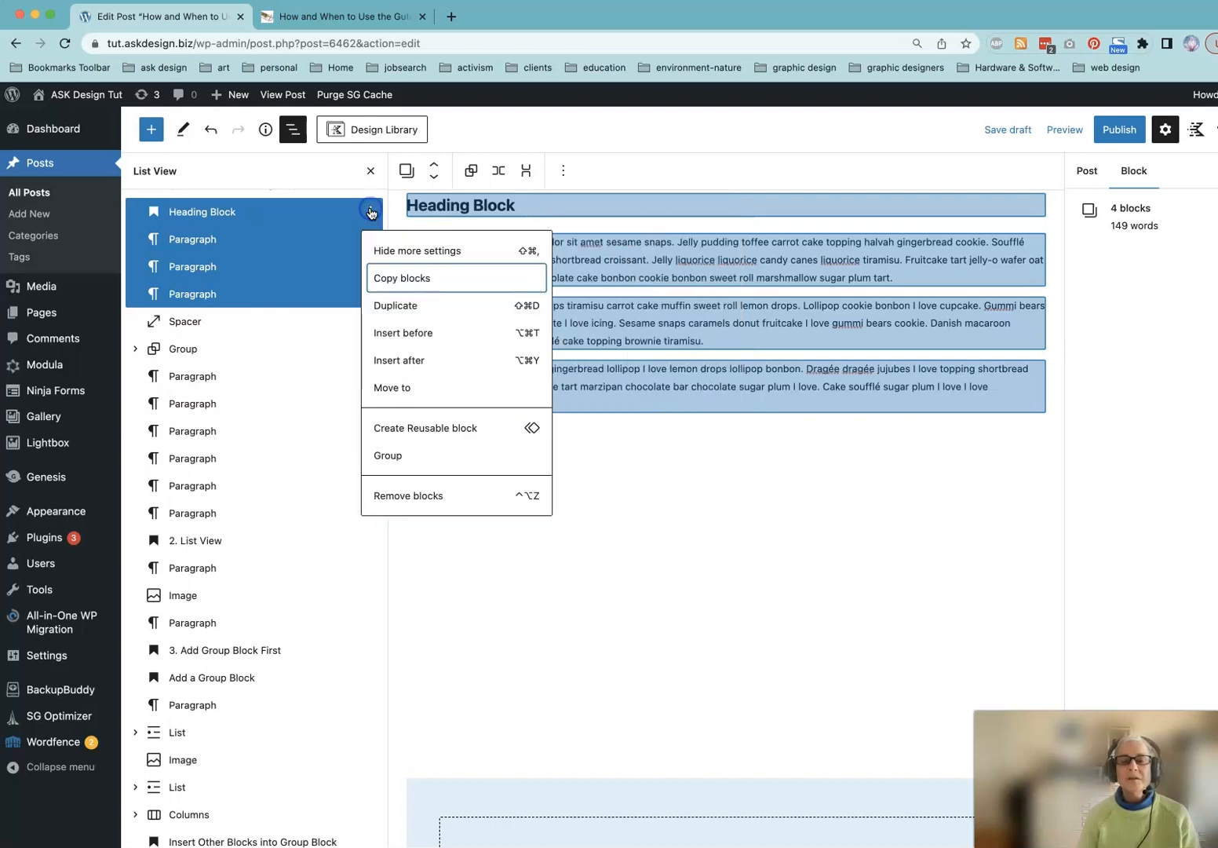
click(397, 462)
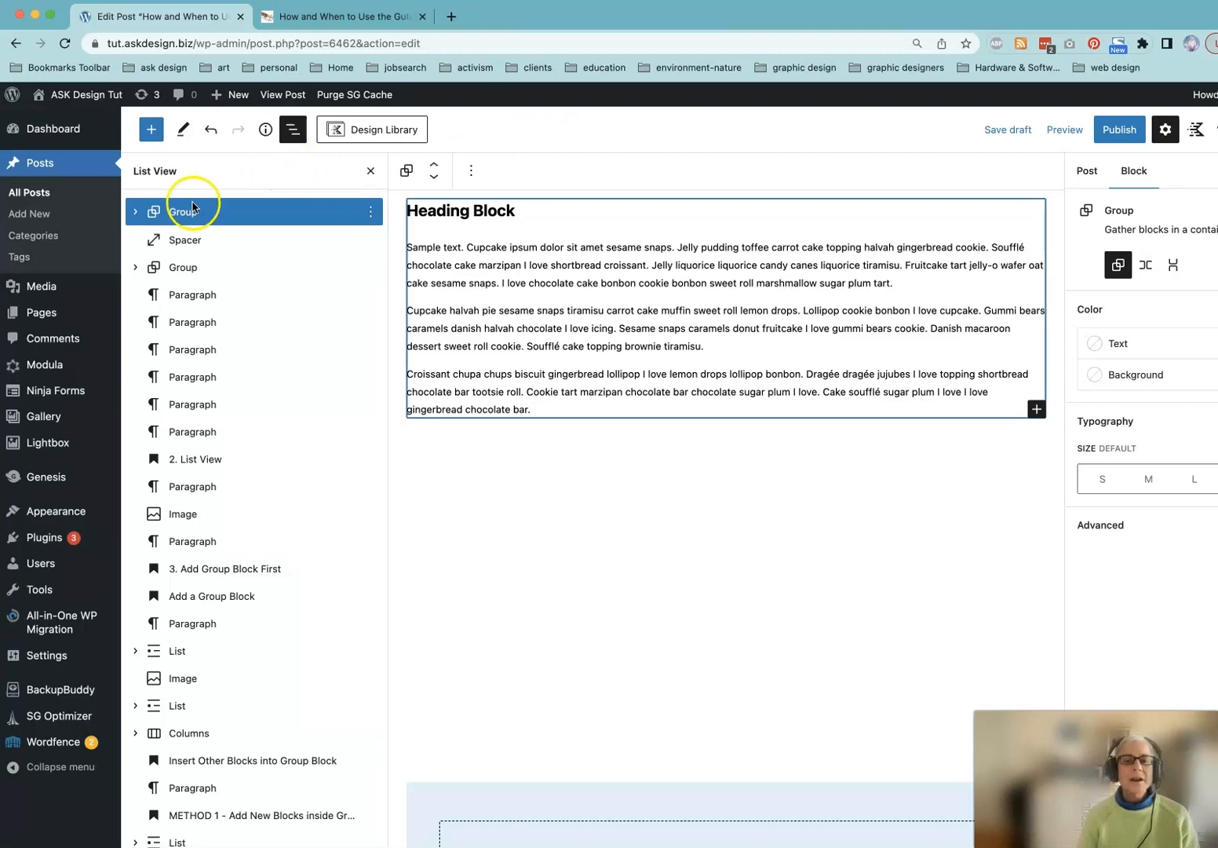
click(137, 213)
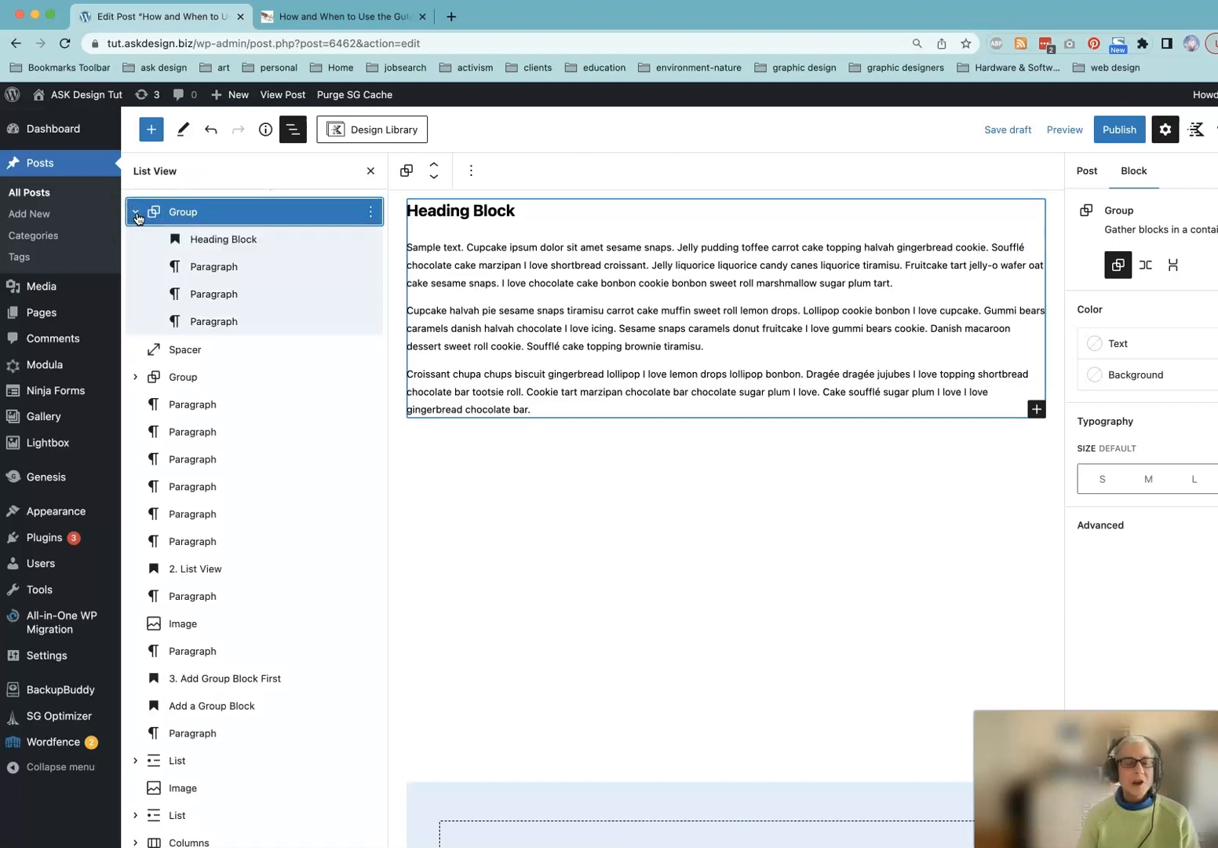
click(220, 267)
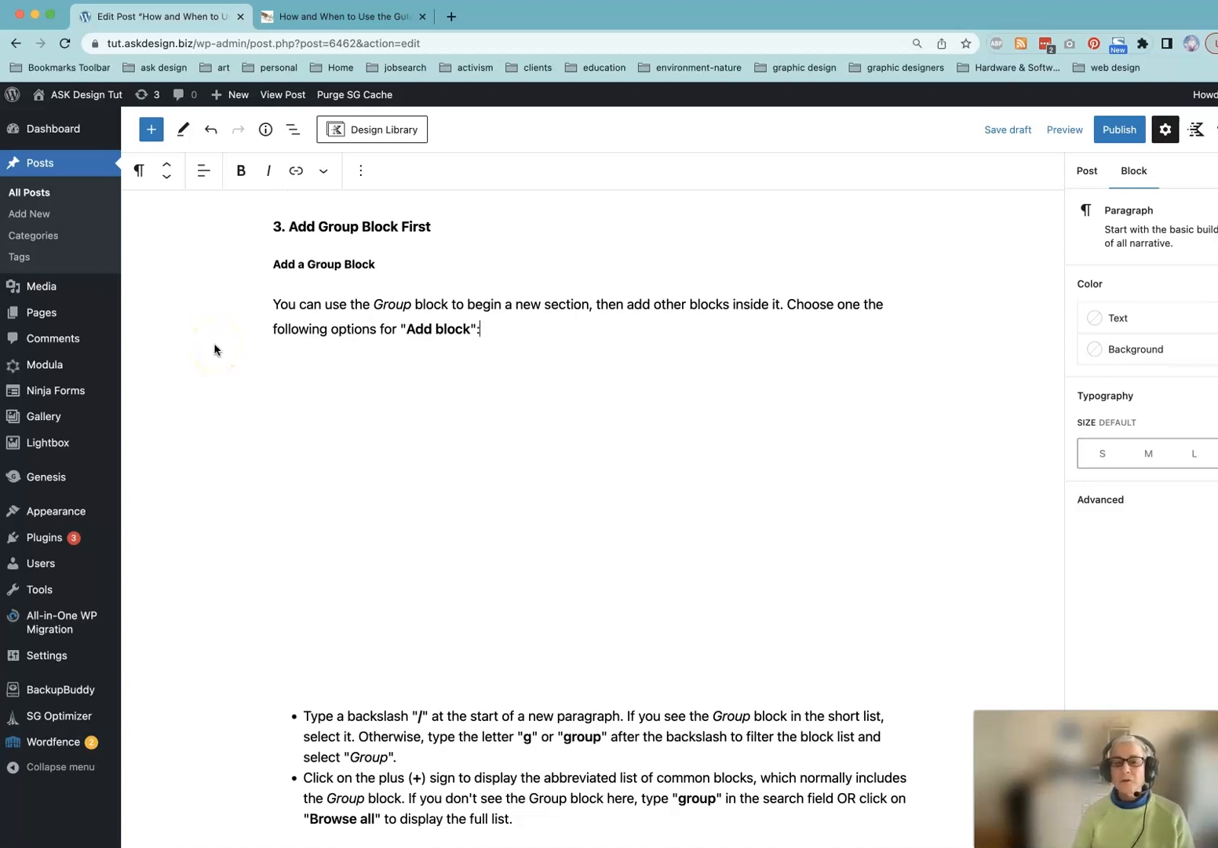
Try the "/" block chooser in a new paragraph below the "Add block" sentence.
mouse_move(574, 350)
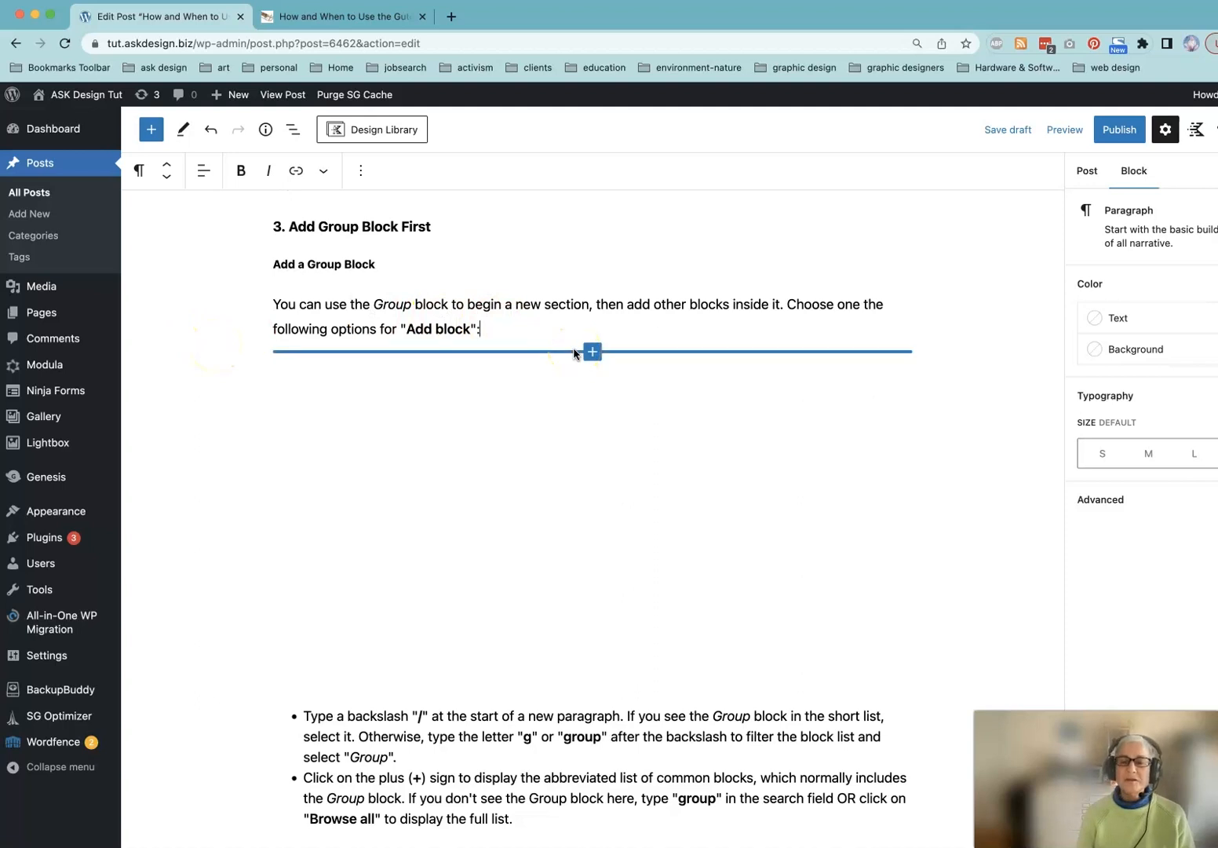
key(Return)
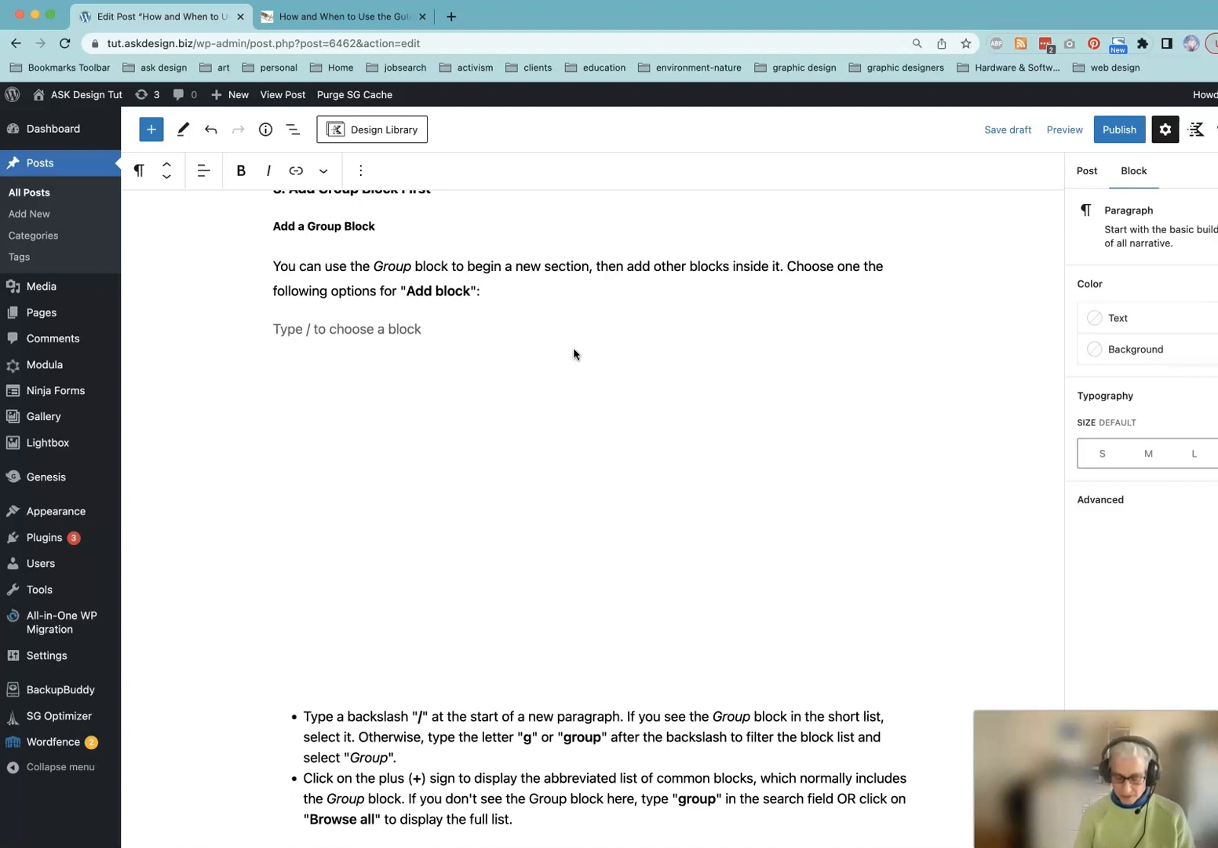
text(/)
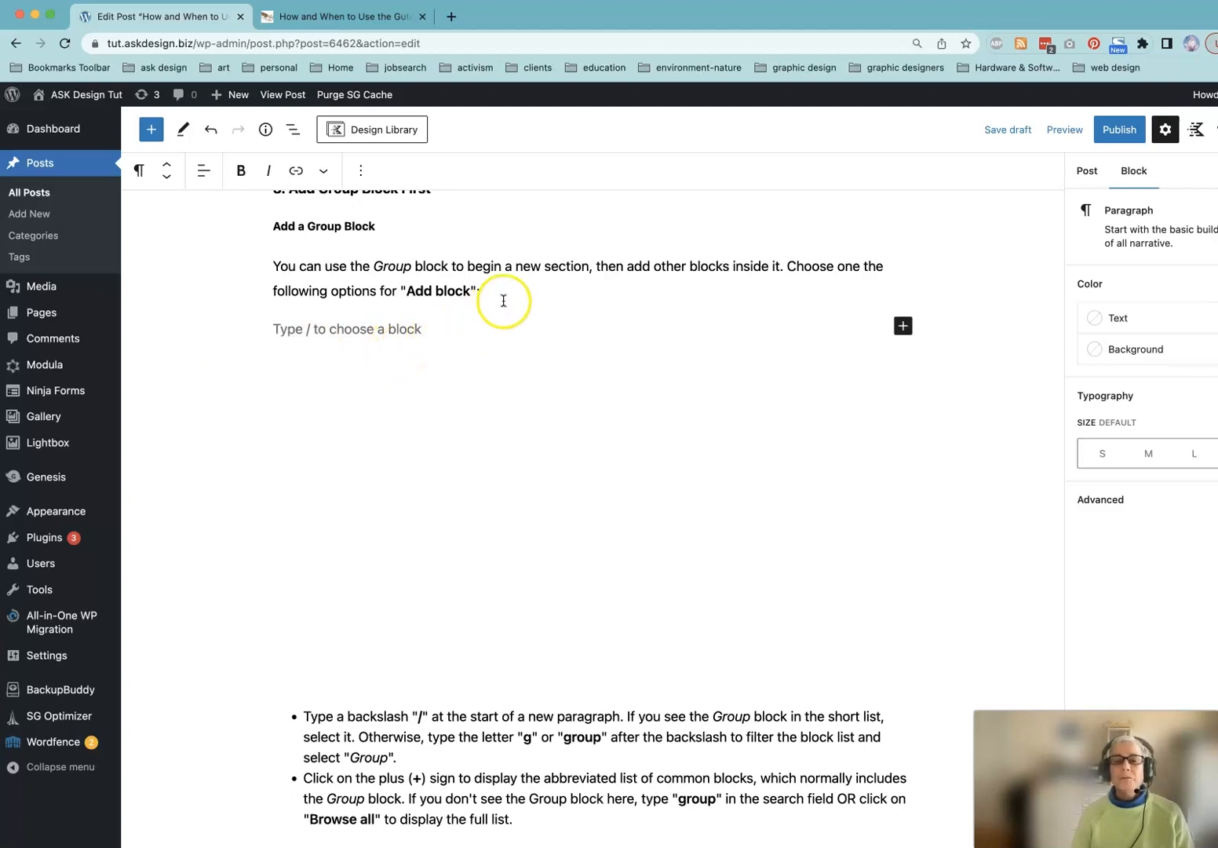
key(BackSpace)
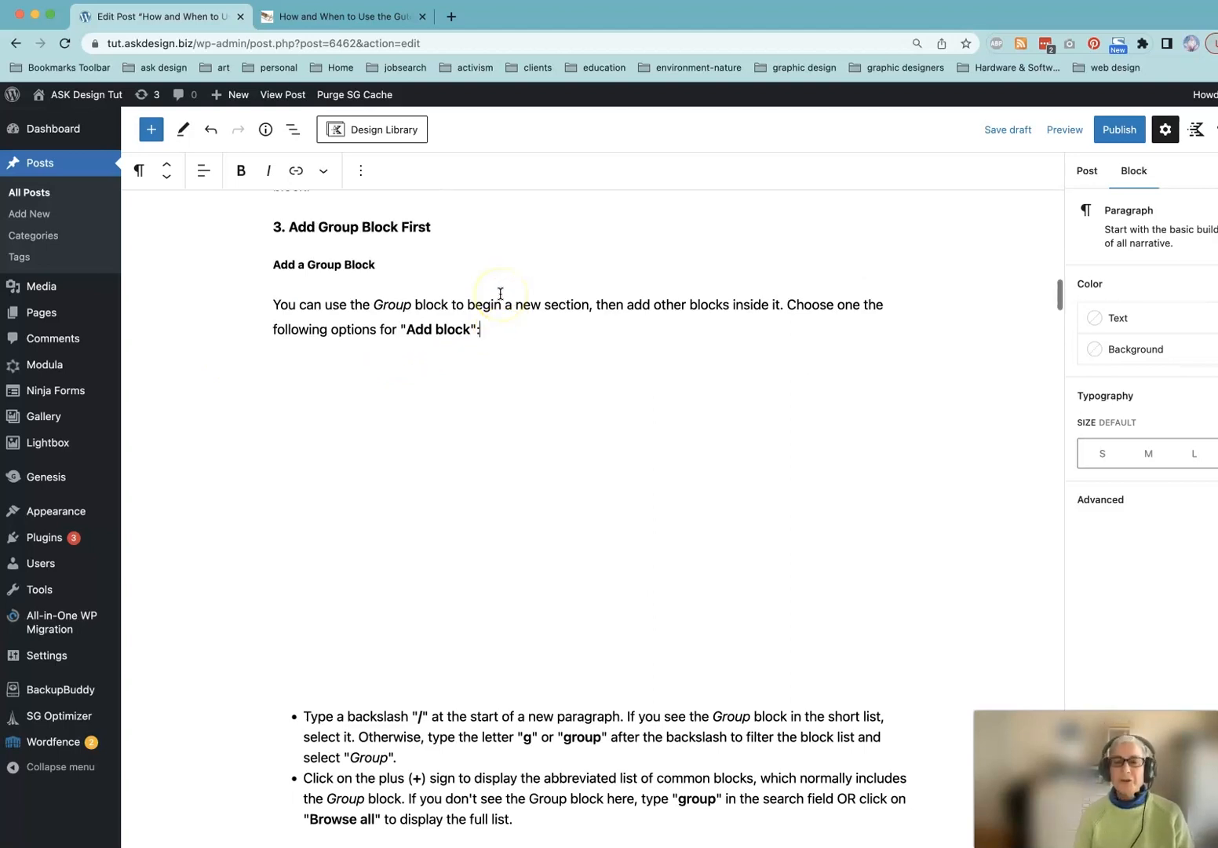
Try inserting a Group block from the common blocks in a new paragraph below the "Add block" sentence.
key(Return)
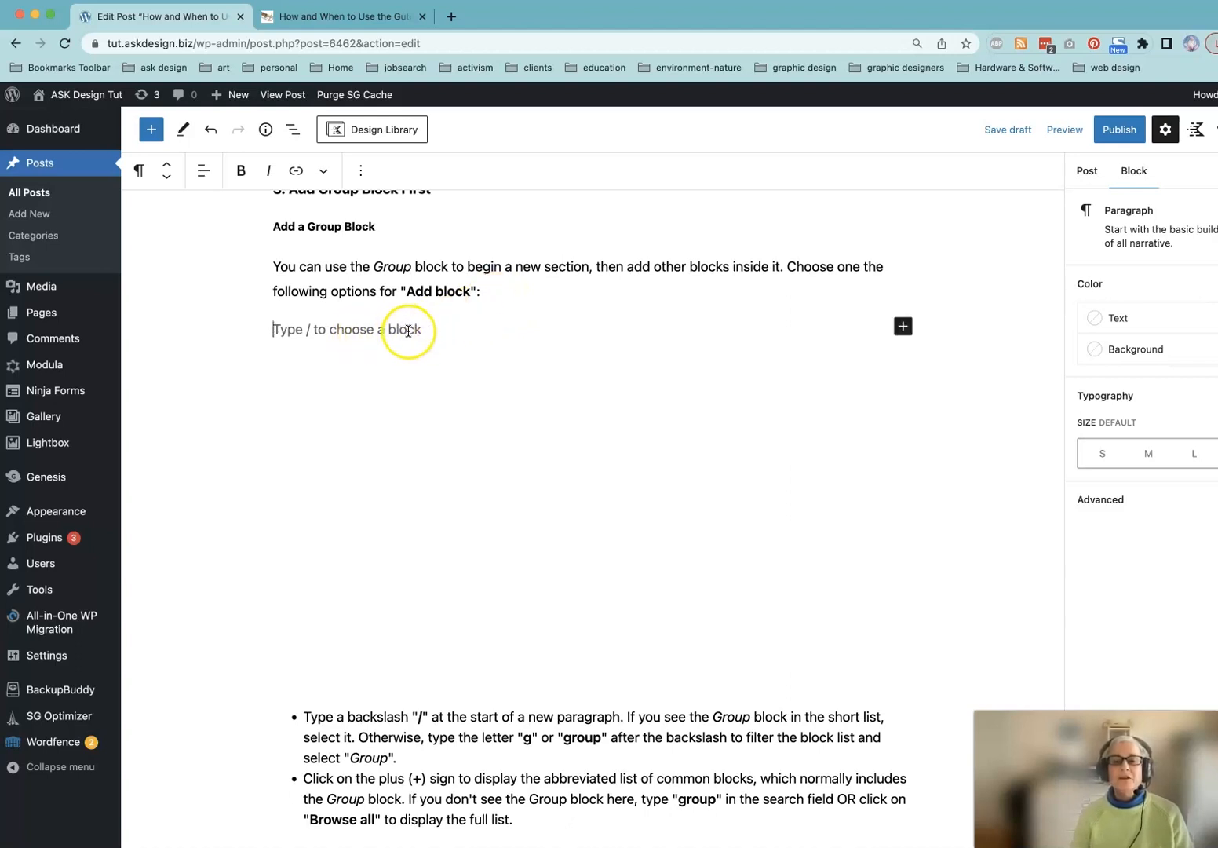
click(903, 329)
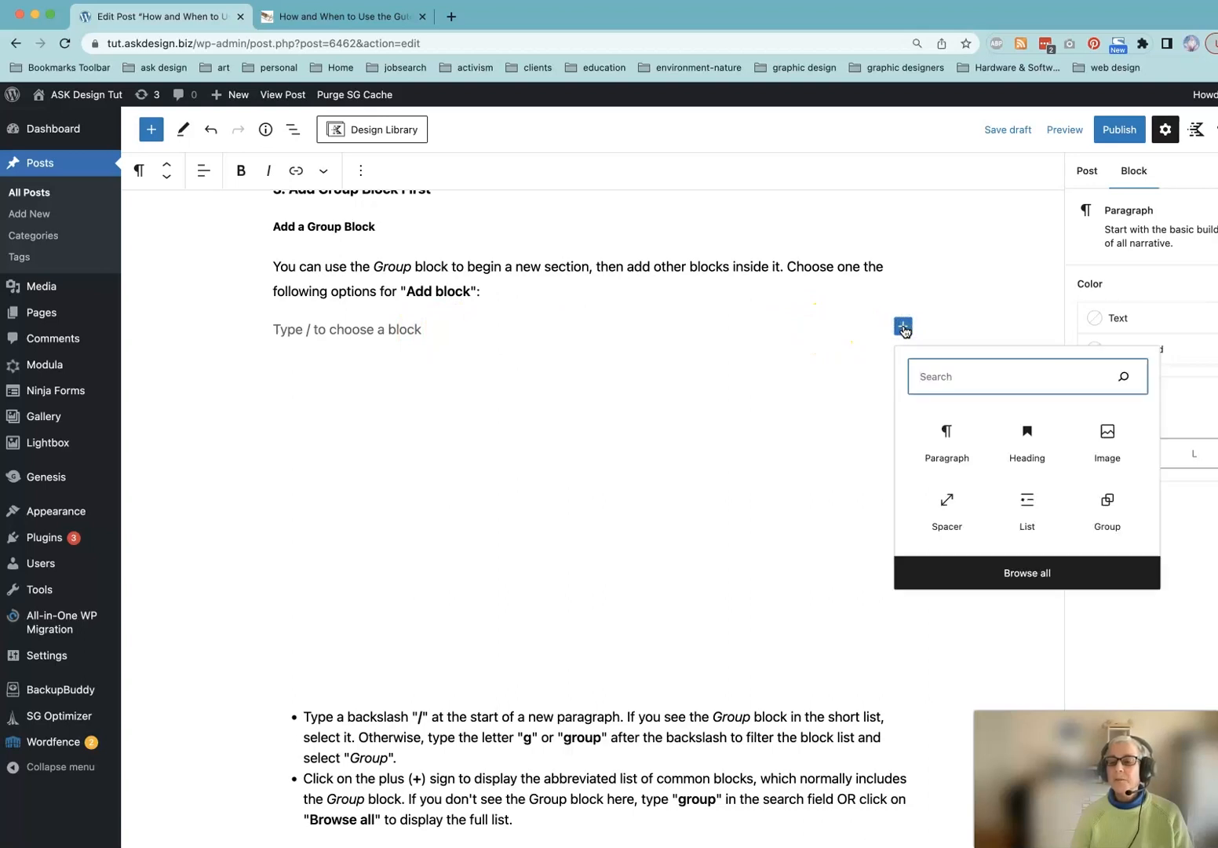
click(1105, 505)
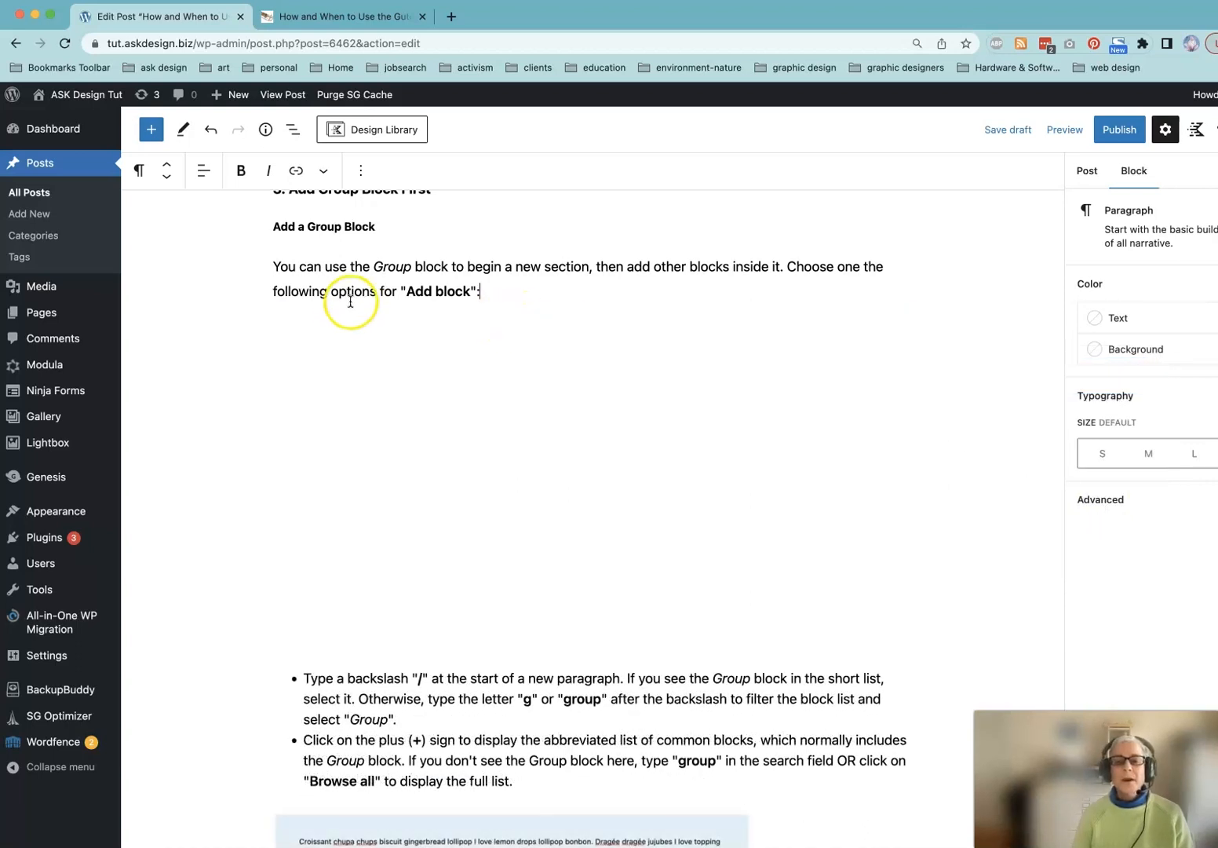
Search the full block library for "gr" and return to the "Add block" sentence.
mouse_move(535, 315)
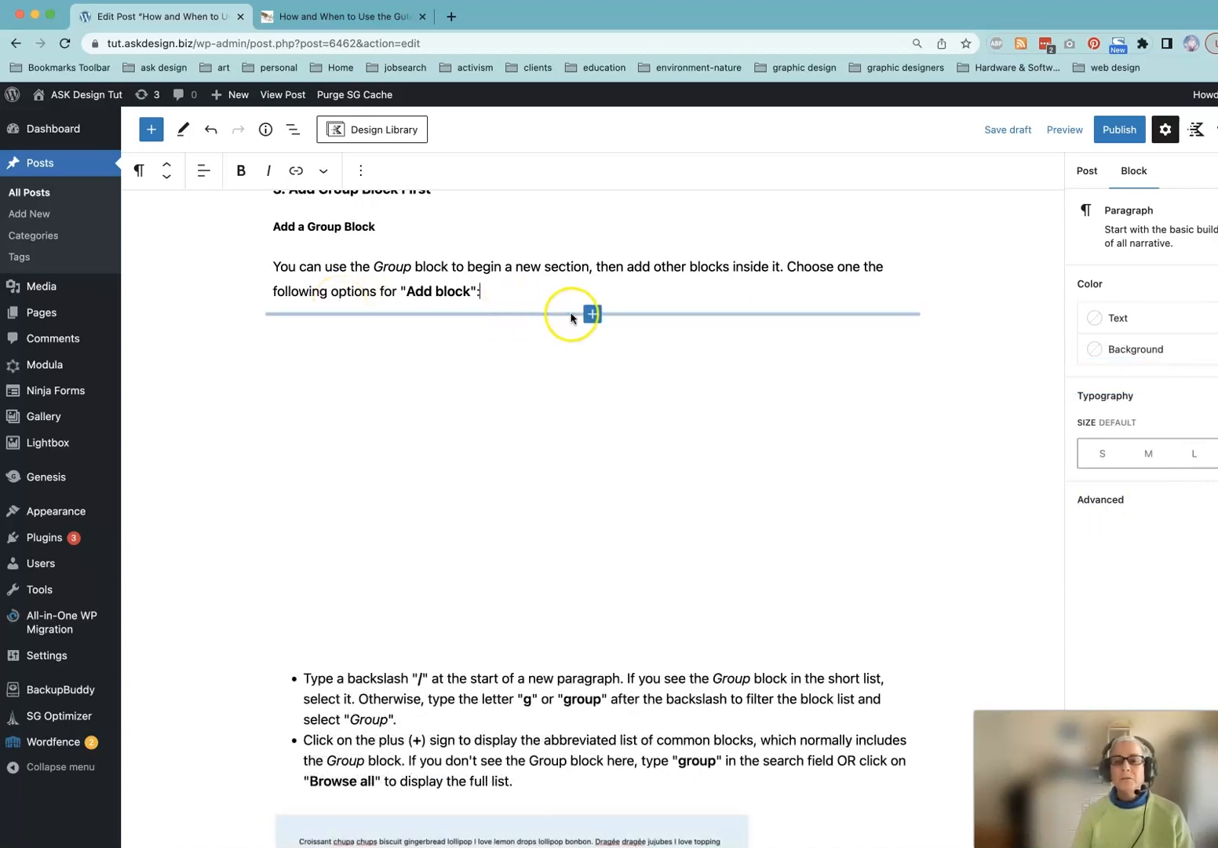
click(151, 131)
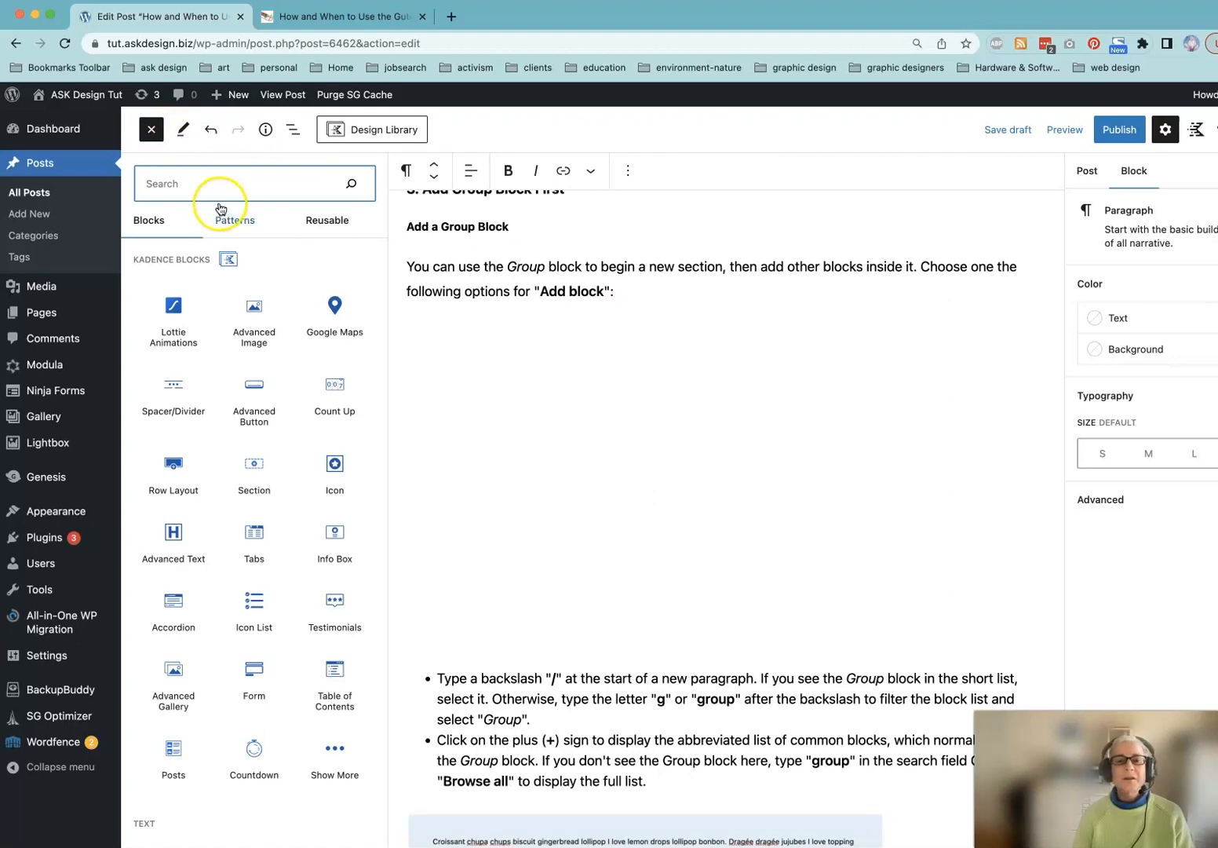
text(gr)
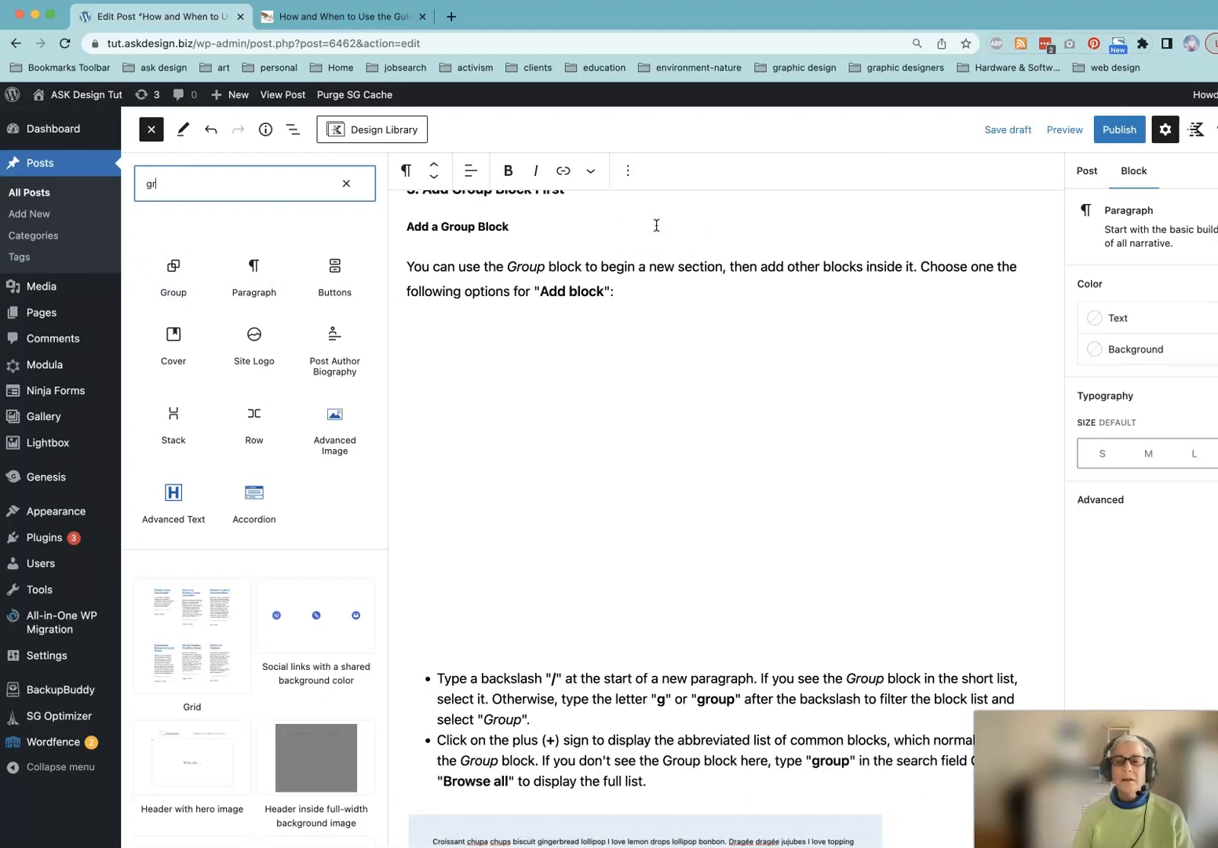
click(631, 323)
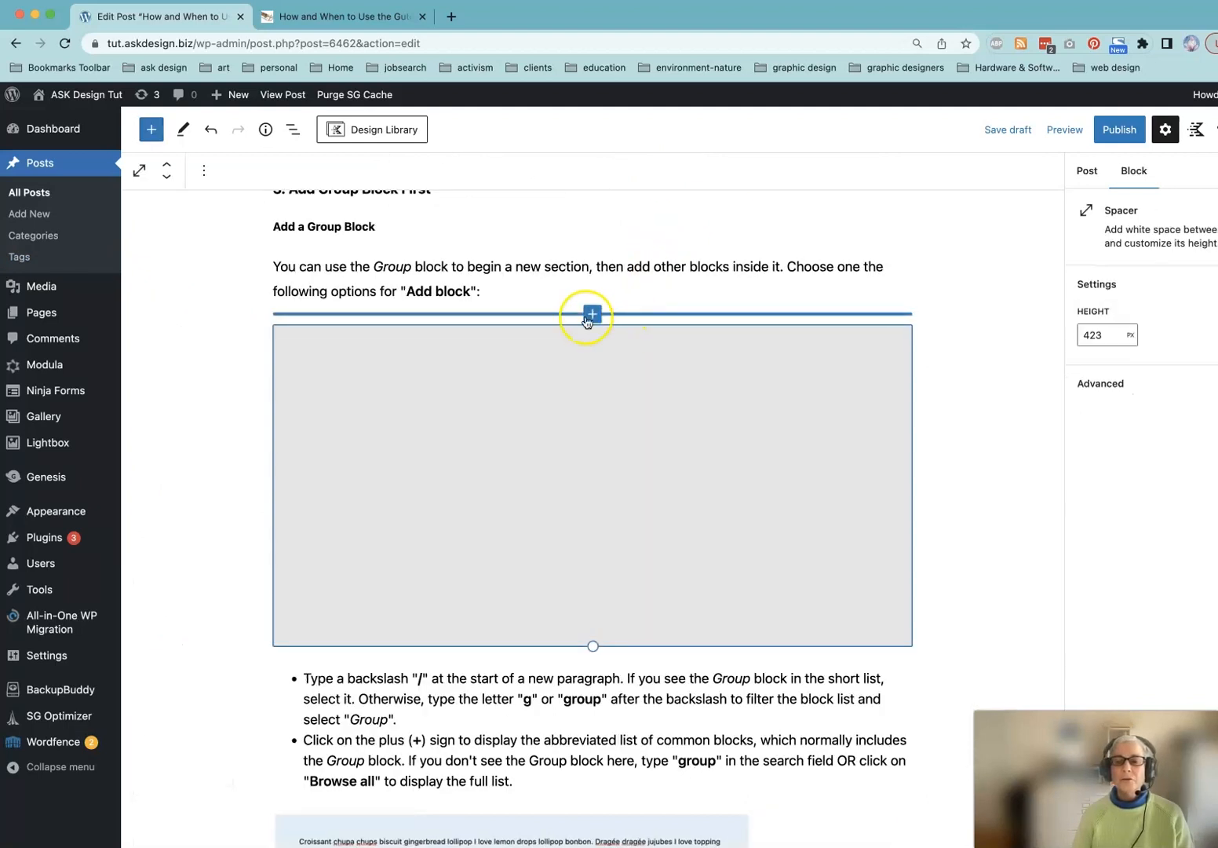
click(525, 292)
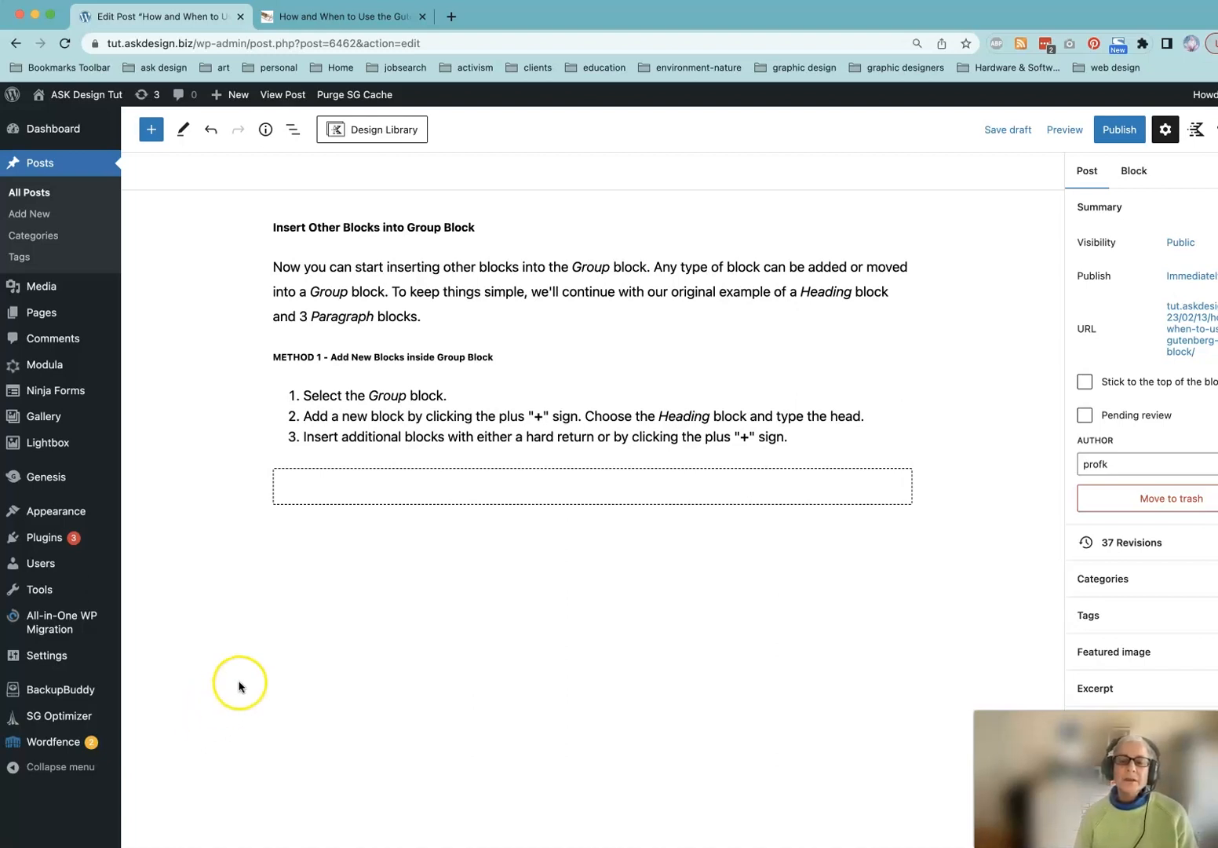
Add a Heading block reading "Heading Goes Here" inside the empty Group block under METHOD 1 and set it to H3.
click(583, 489)
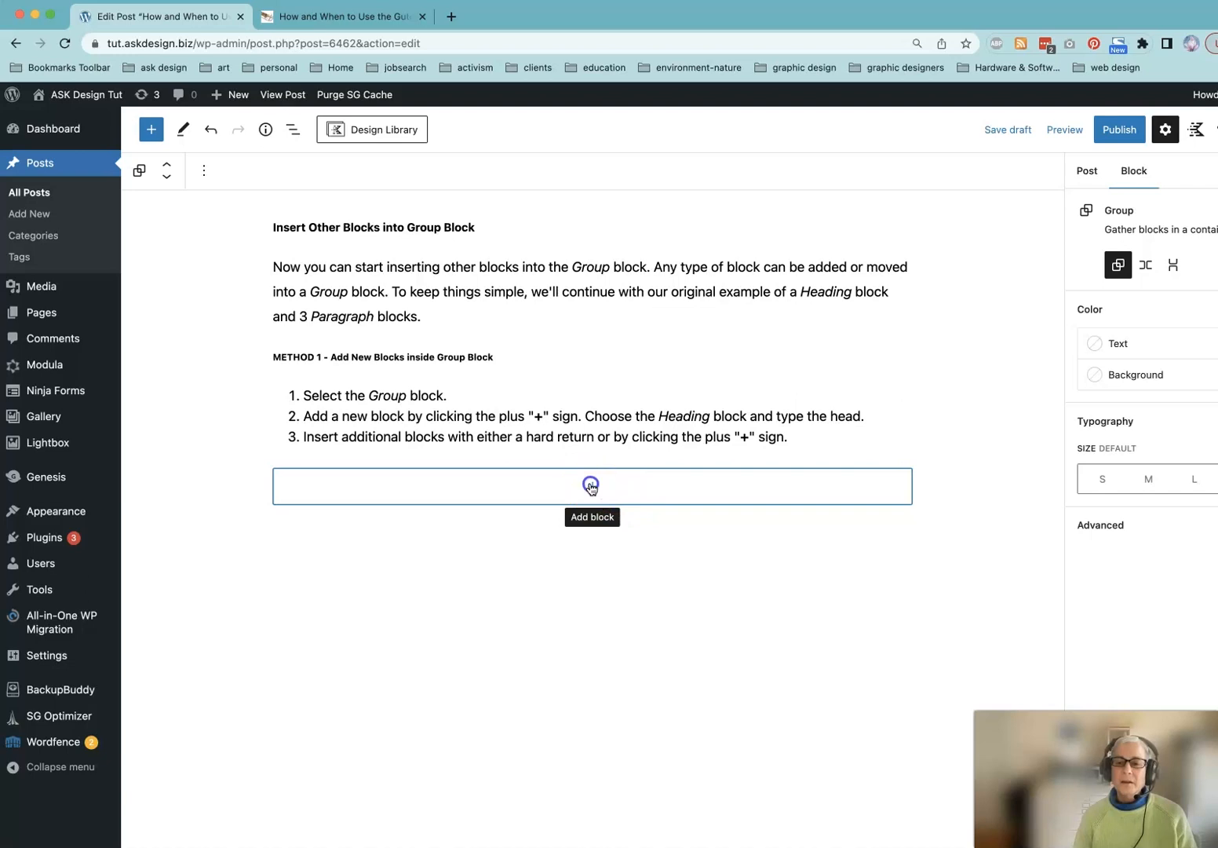
click(593, 489)
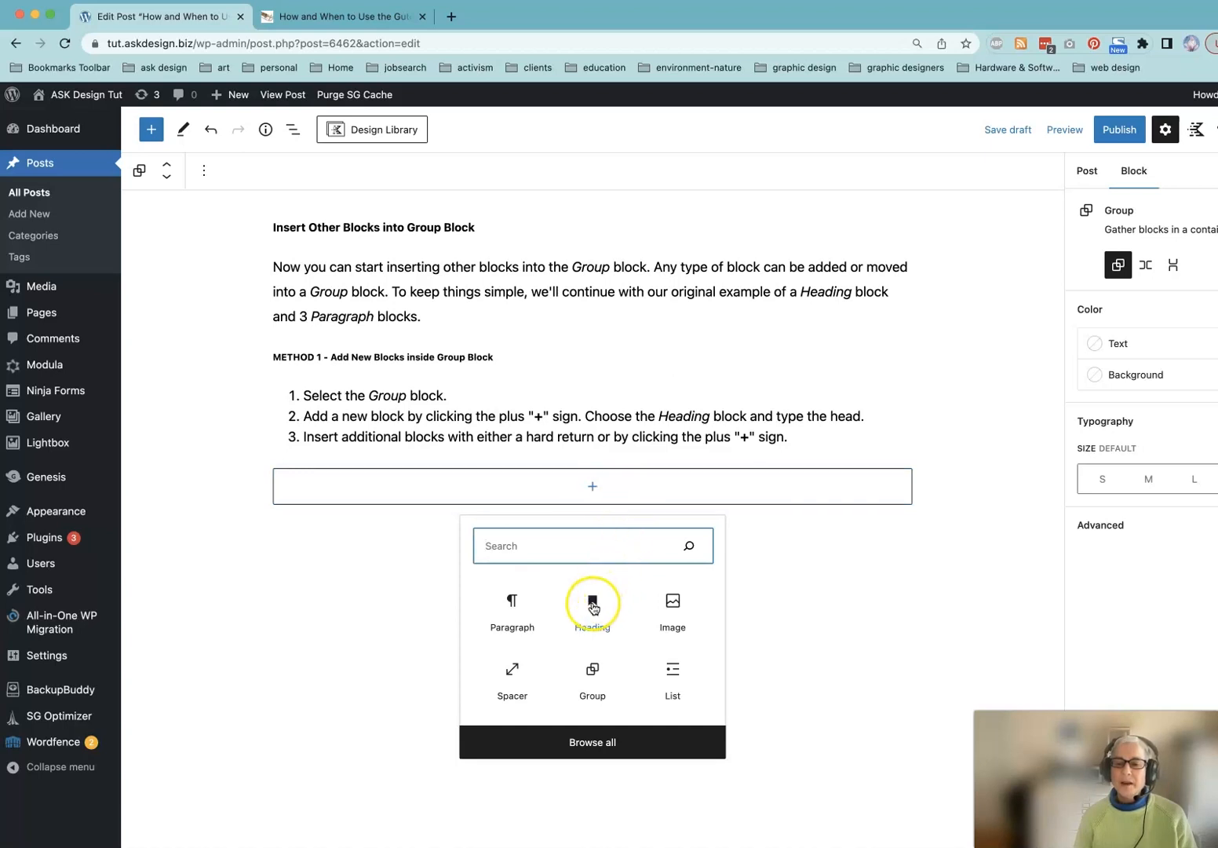
click(593, 603)
mouse_move(382, 511)
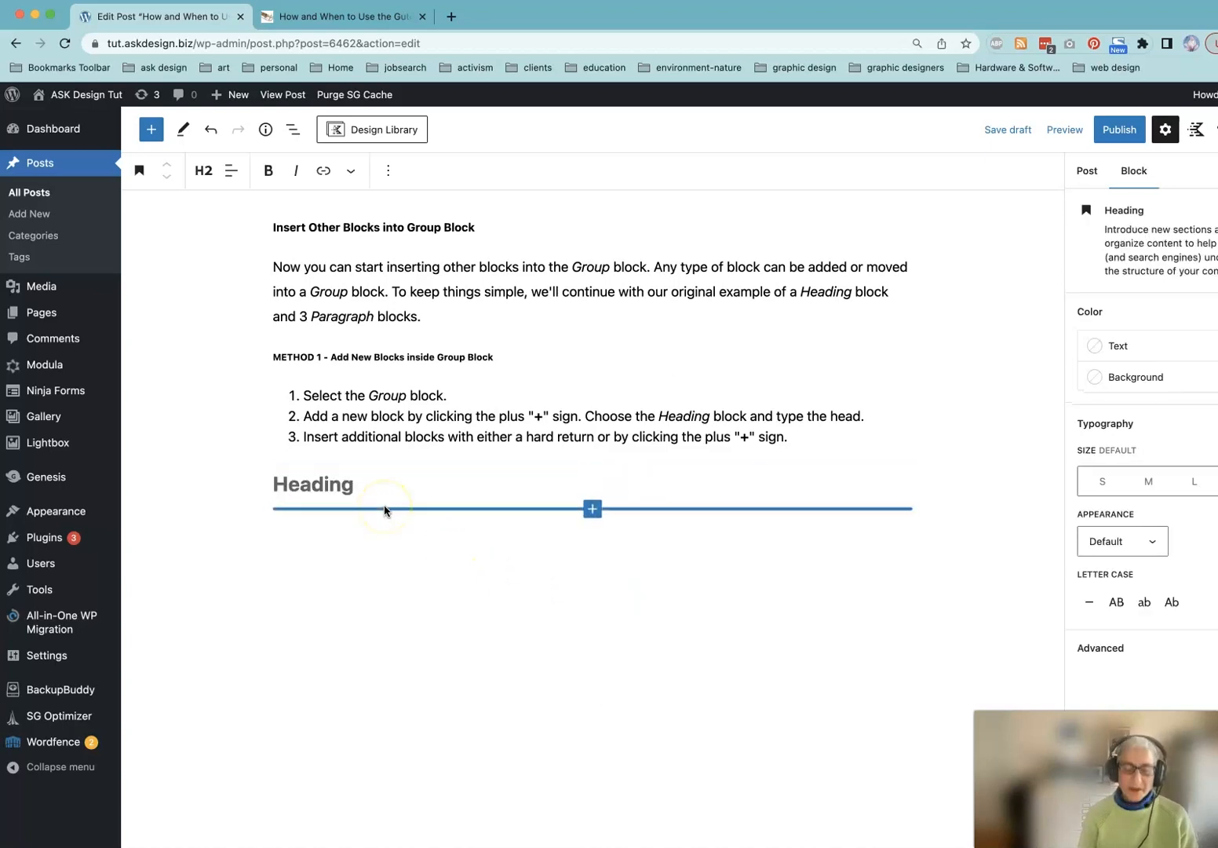
text(Heading )
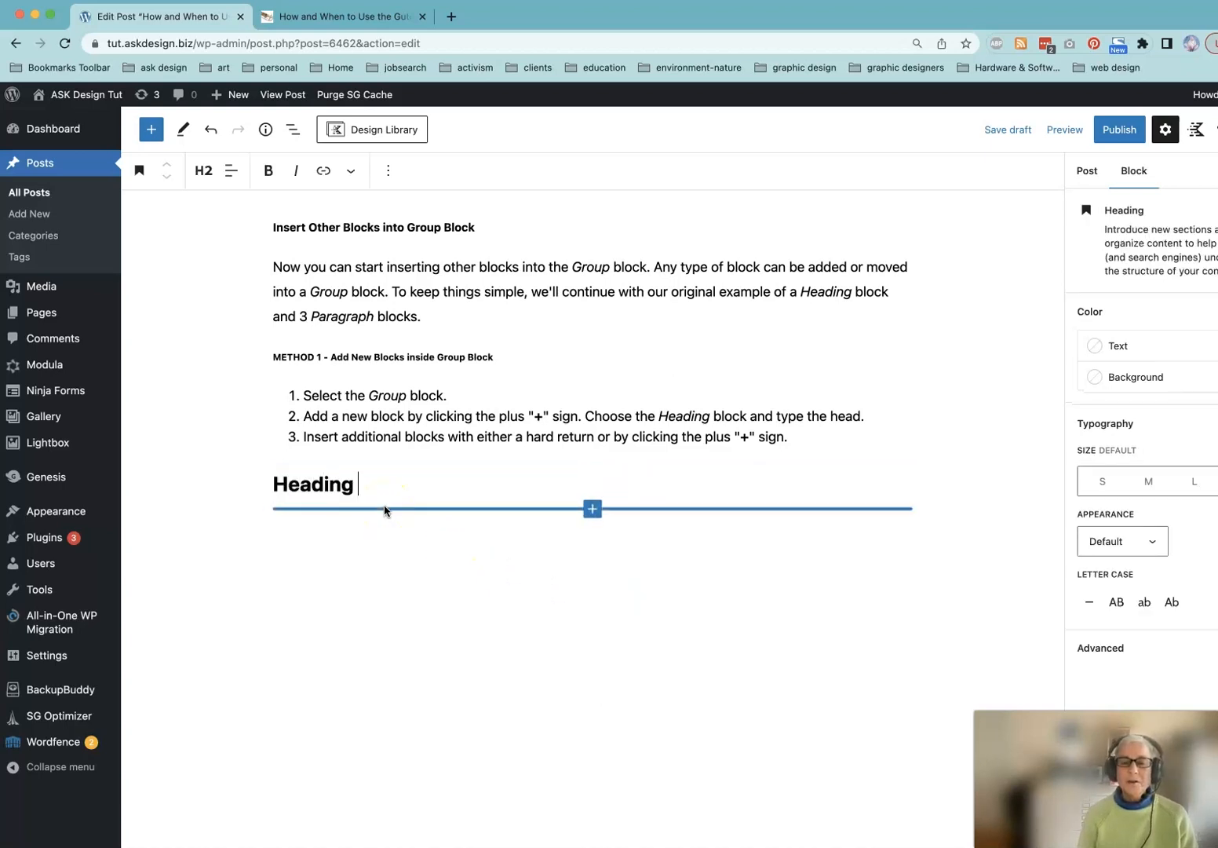
text(Goes Here)
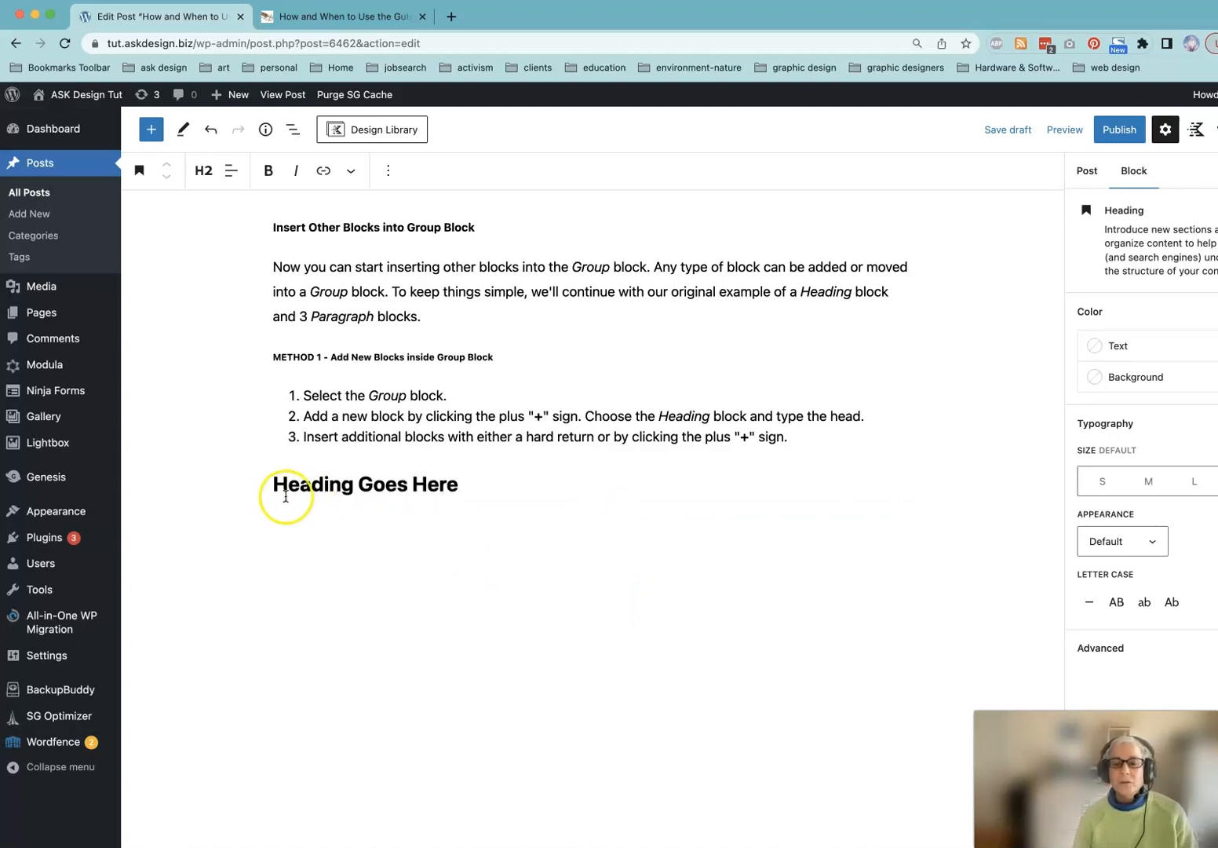
click(203, 171)
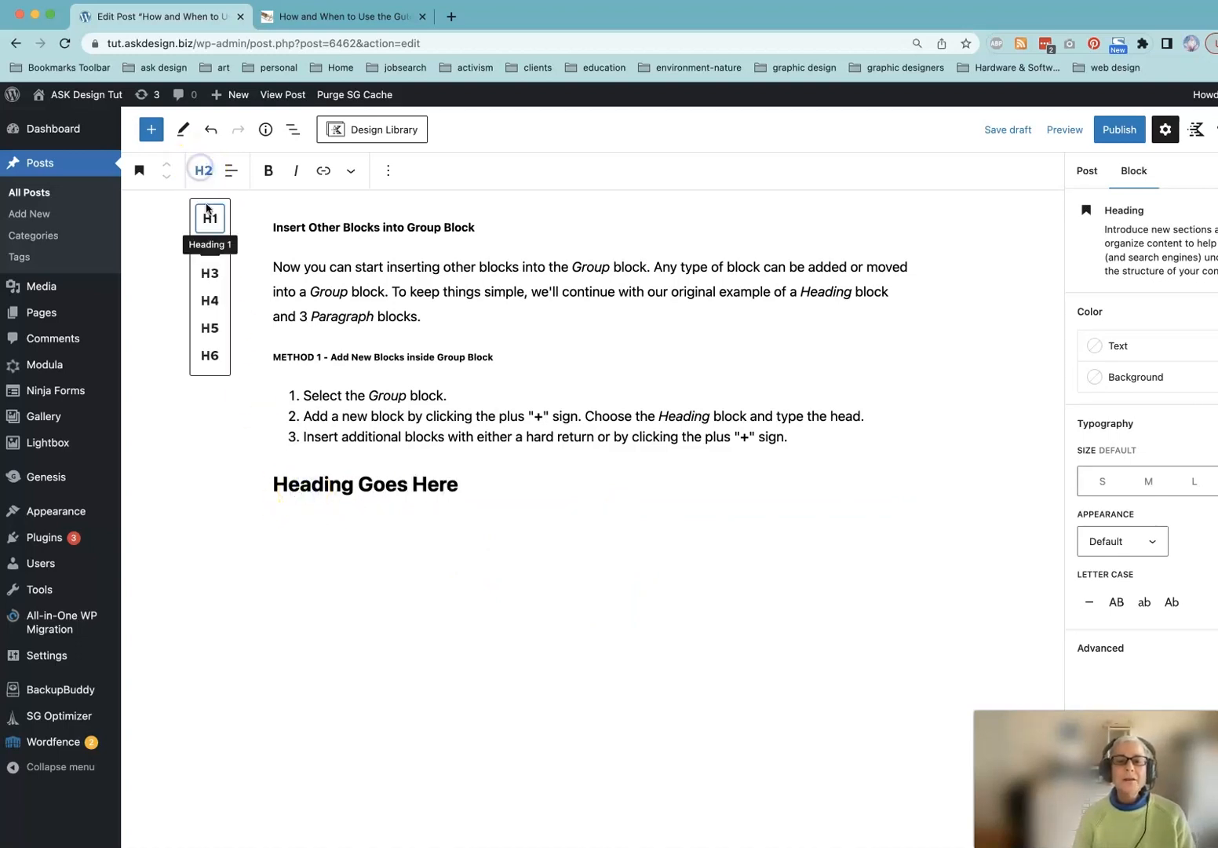
click(209, 270)
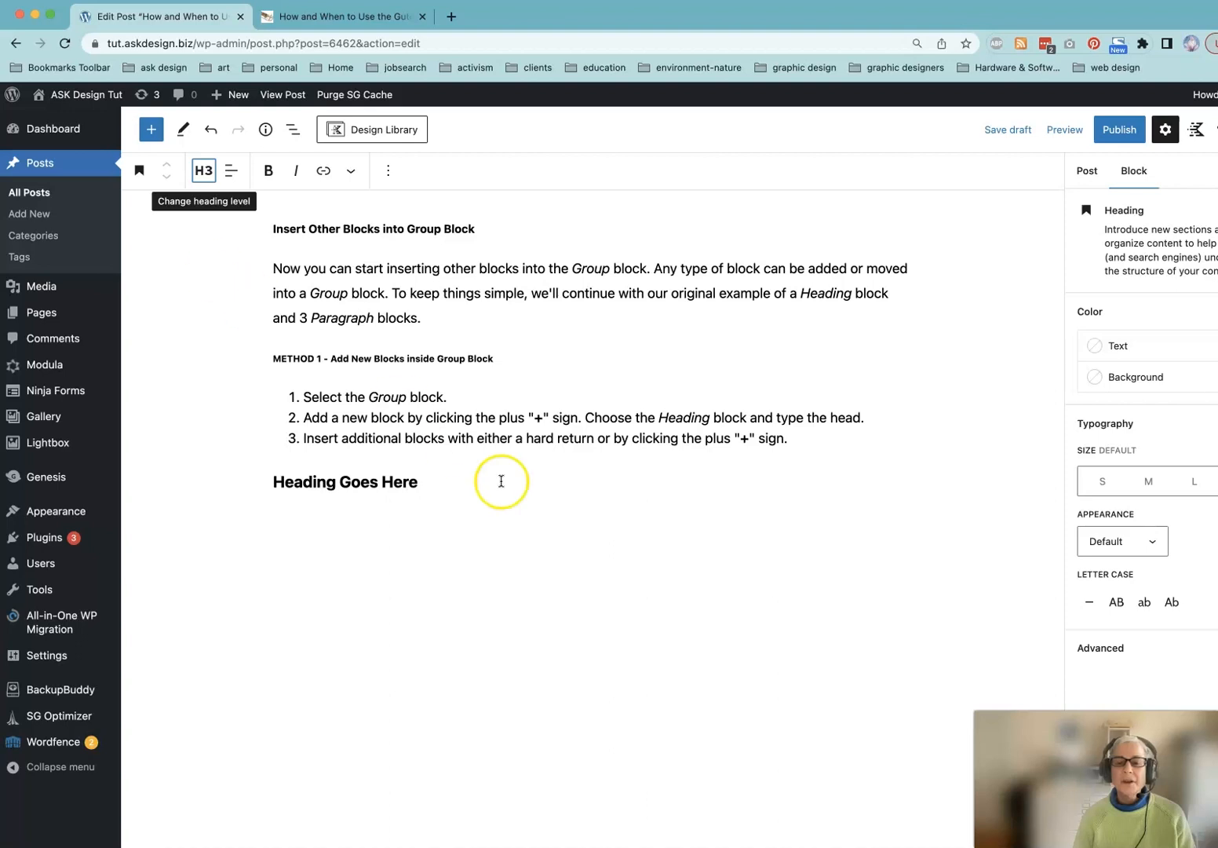
Add three paragraphs below the heading: "Paragraph 1 goes here.", "Paragraph 2 goes here." and one starting "Paragraph 3 goes".
click(447, 484)
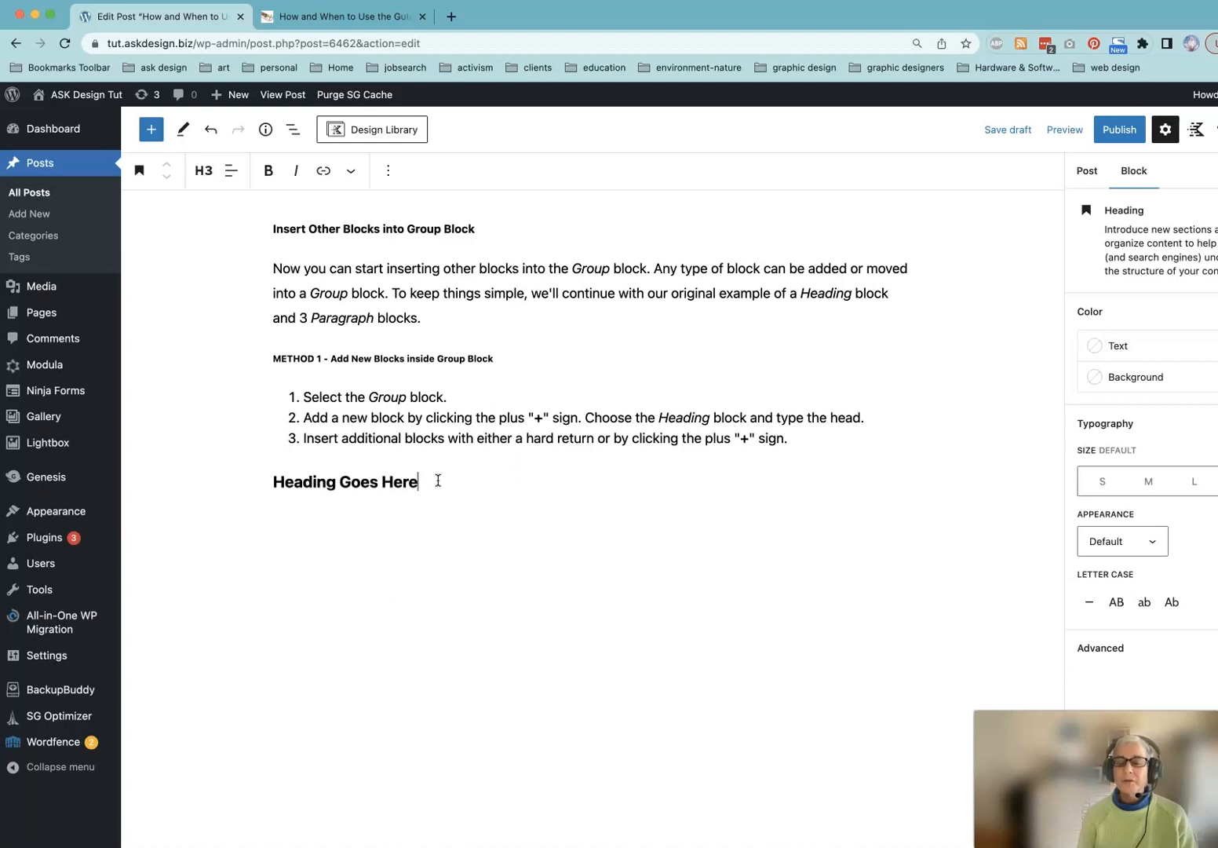
key(Return)
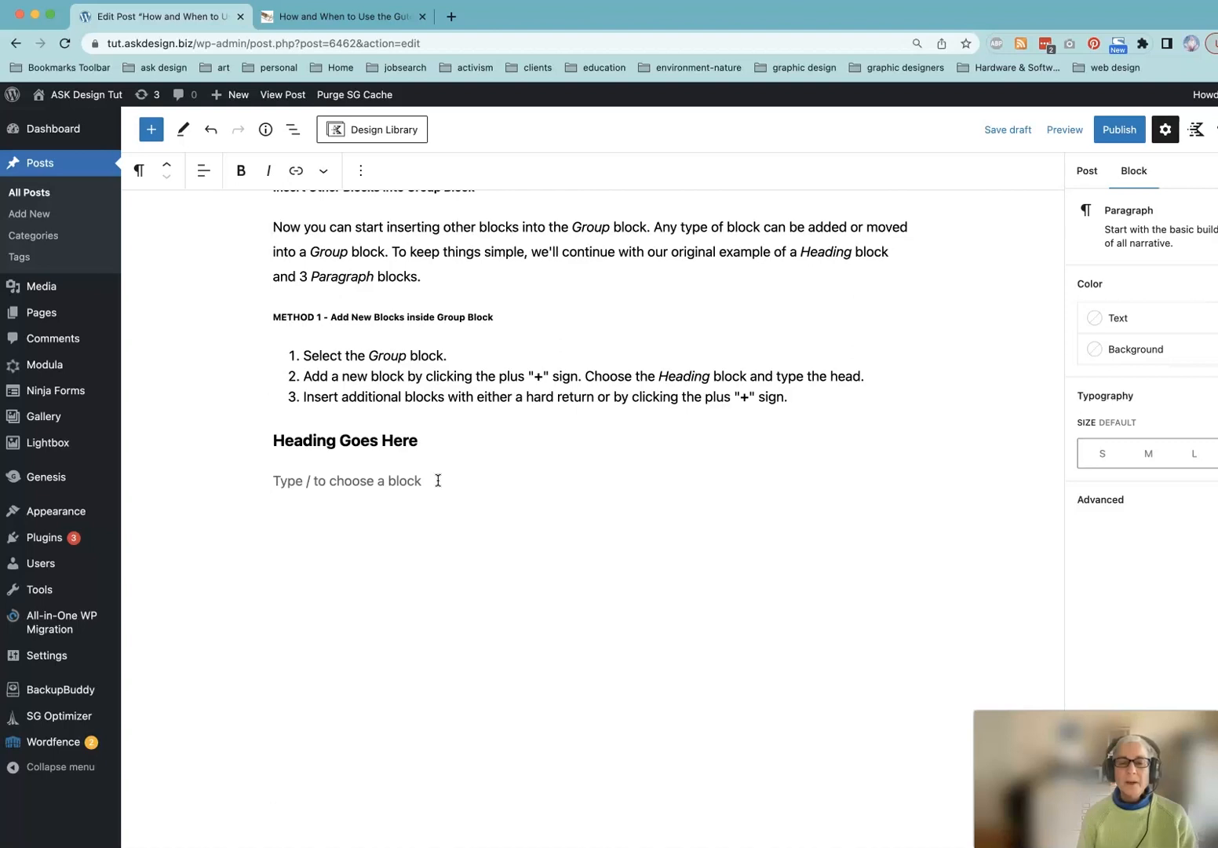
text(Paragraph 1 goes here.)
key(Return)
text(Paragraph 2 goes here.)
key(Return)
text(Paragraph 3 goerss)
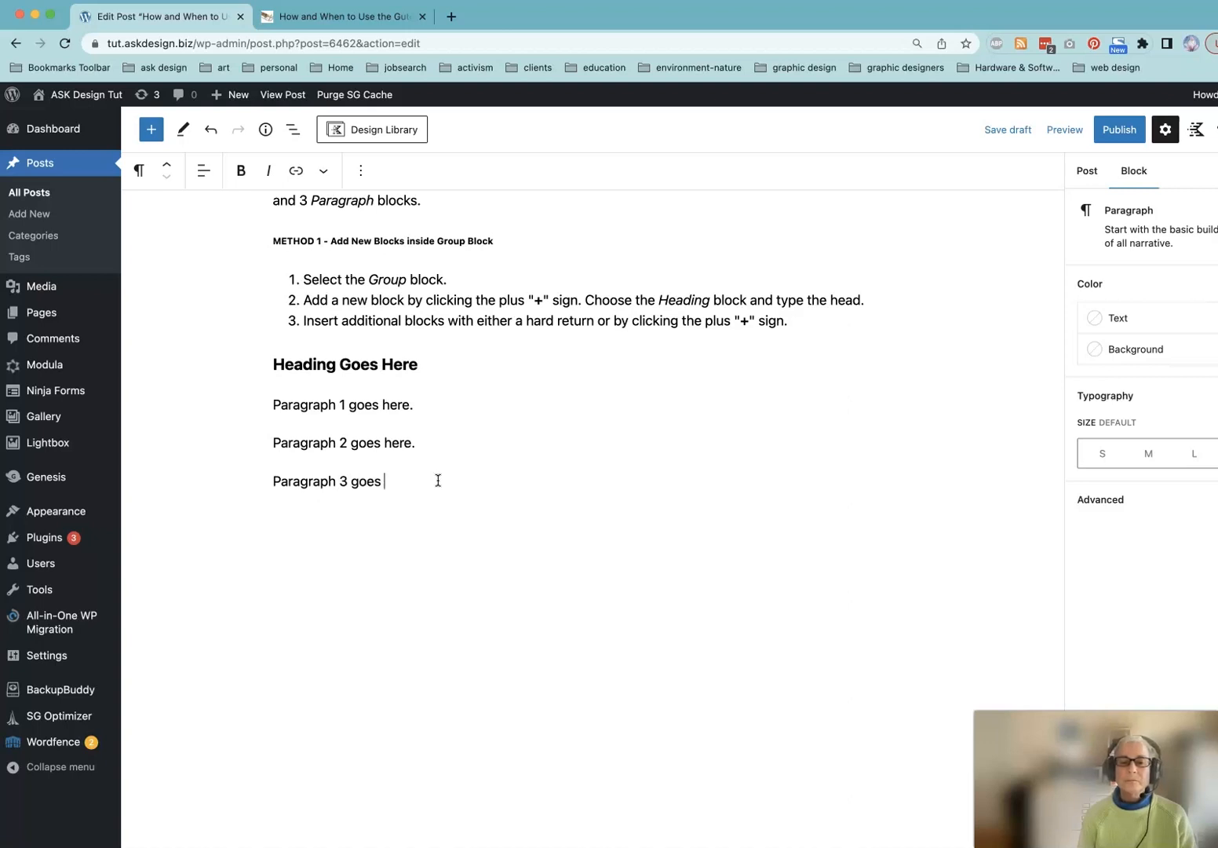
Insert an empty Group block below the METHOD 2 paragraph that ends with "Copy blocks".
scroll(141, 702, down, 8)
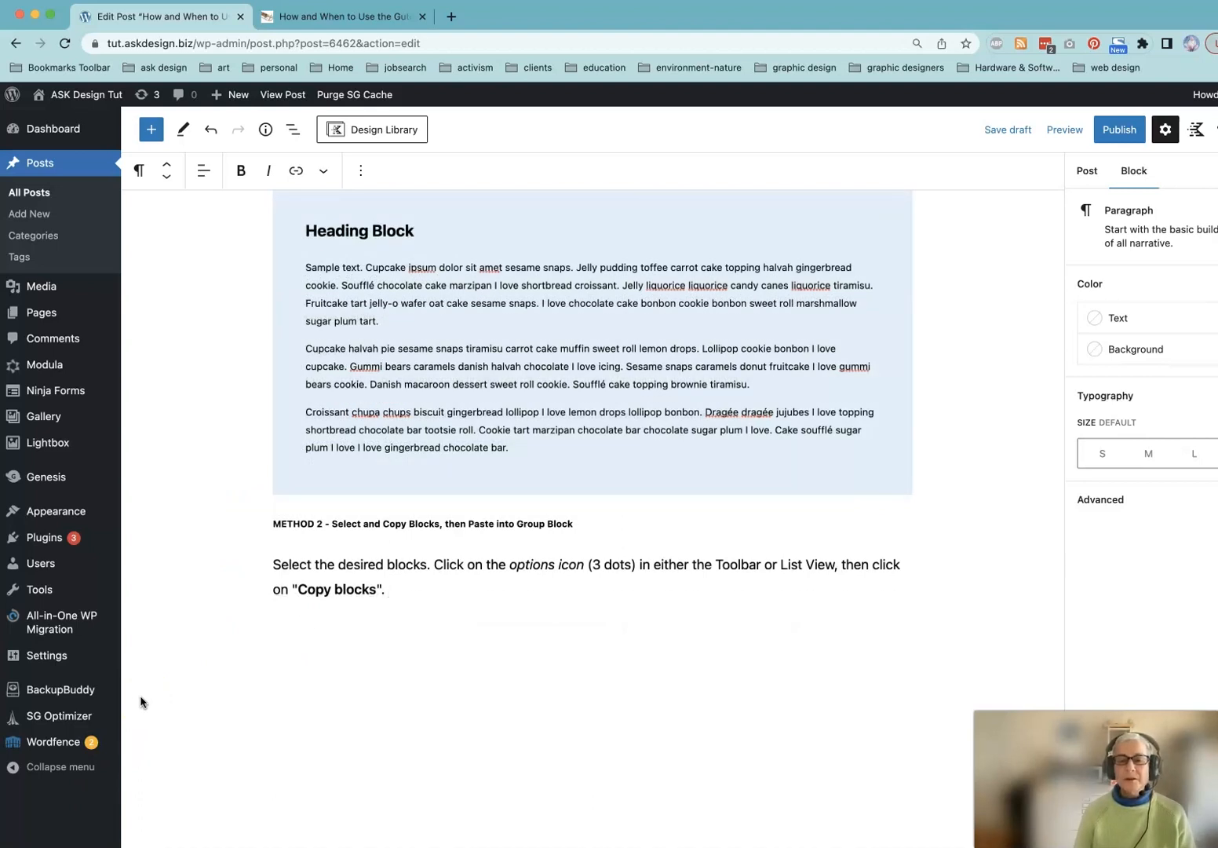
key(super+s)
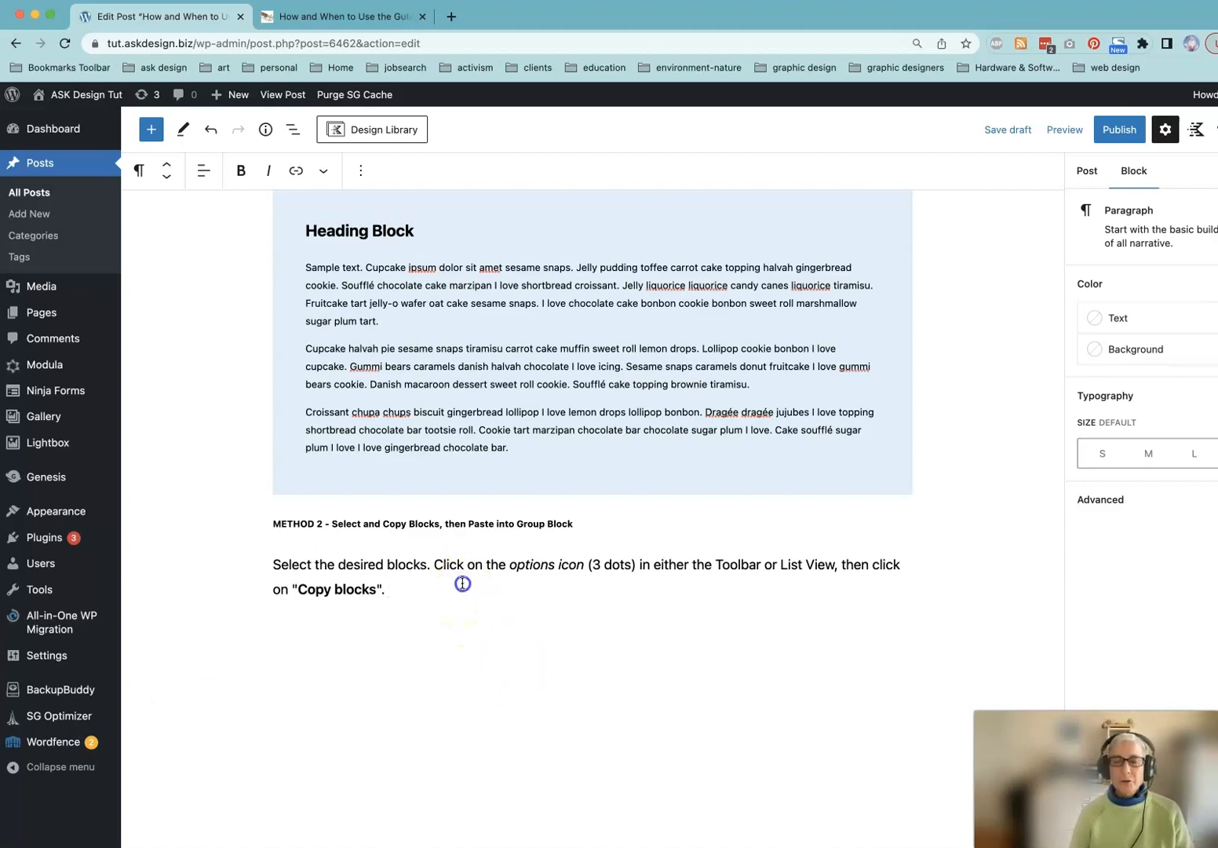
key(Return)
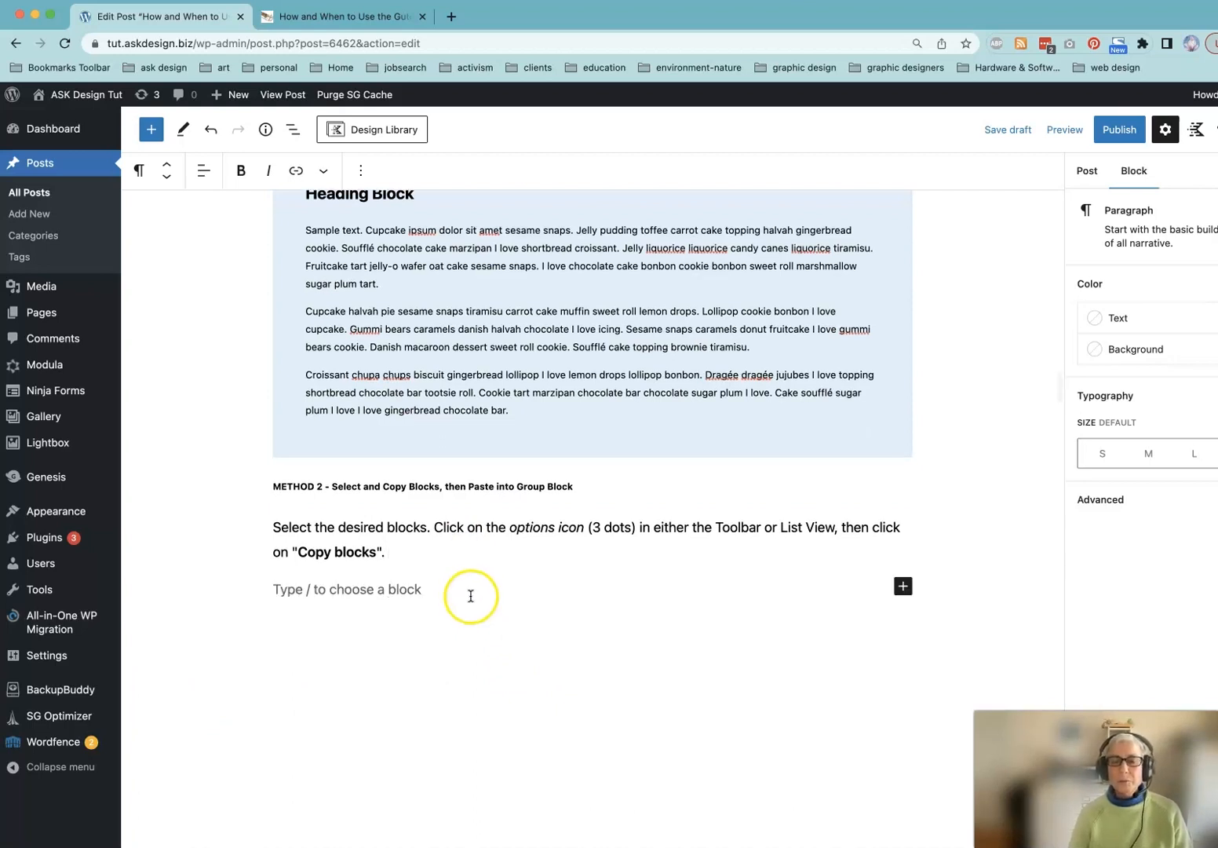
text(/g)
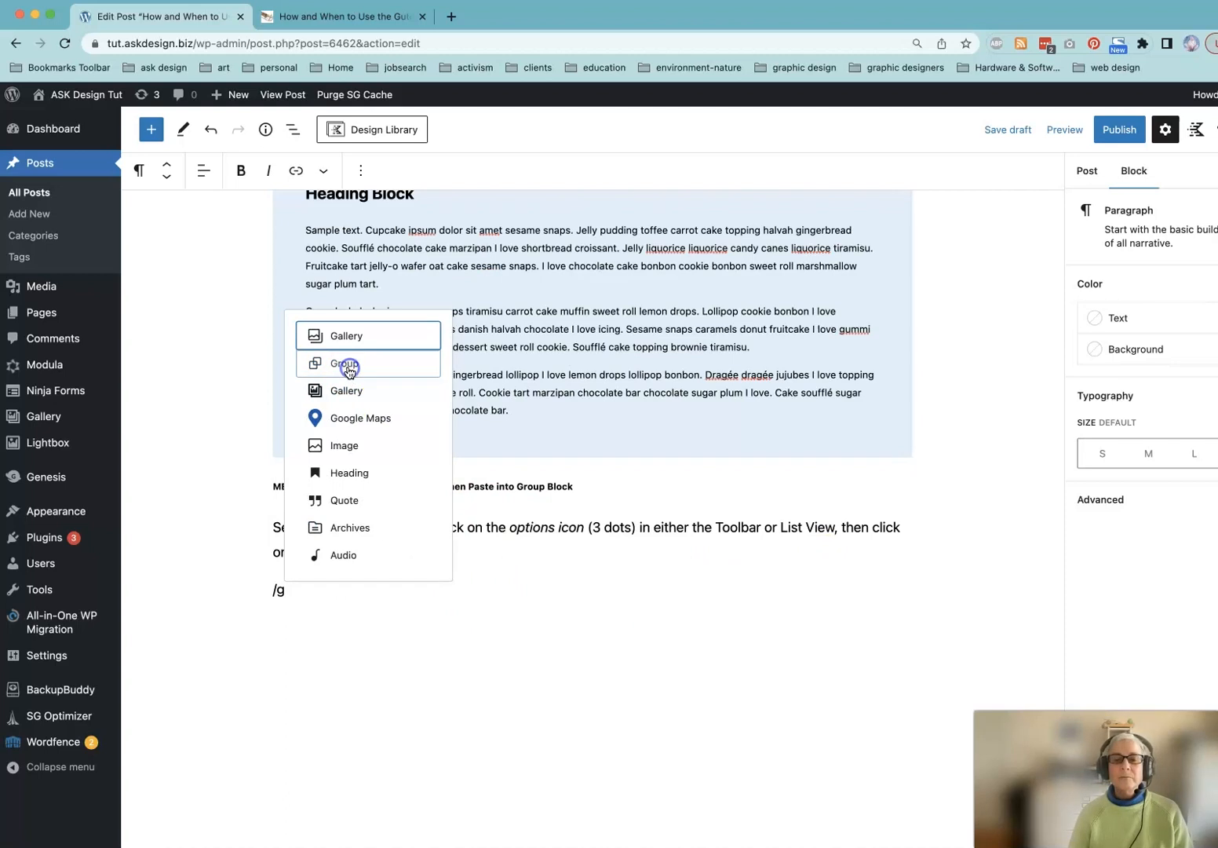
click(349, 369)
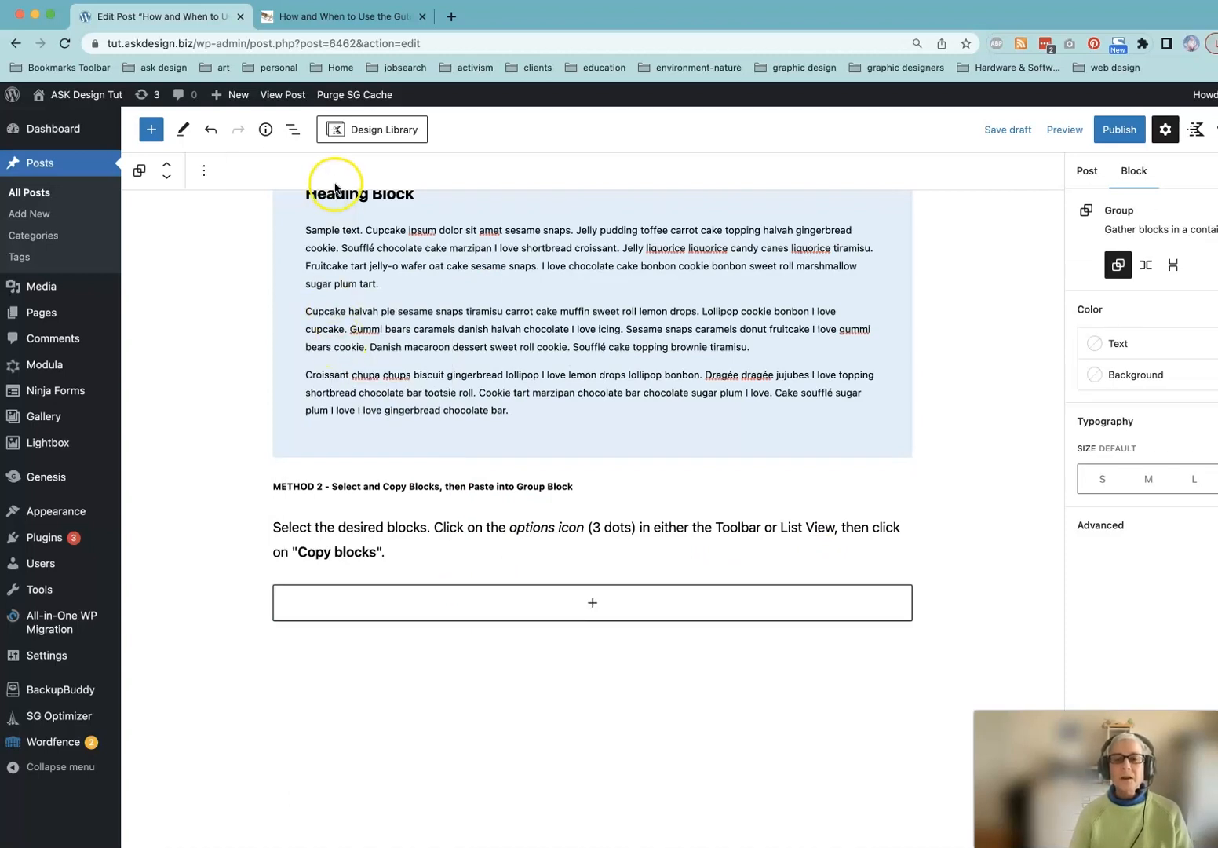
Copy the Heading Block and its three paragraphs from the blue group above METHOD 2 as blocks.
scroll(349, 236, up, 1)
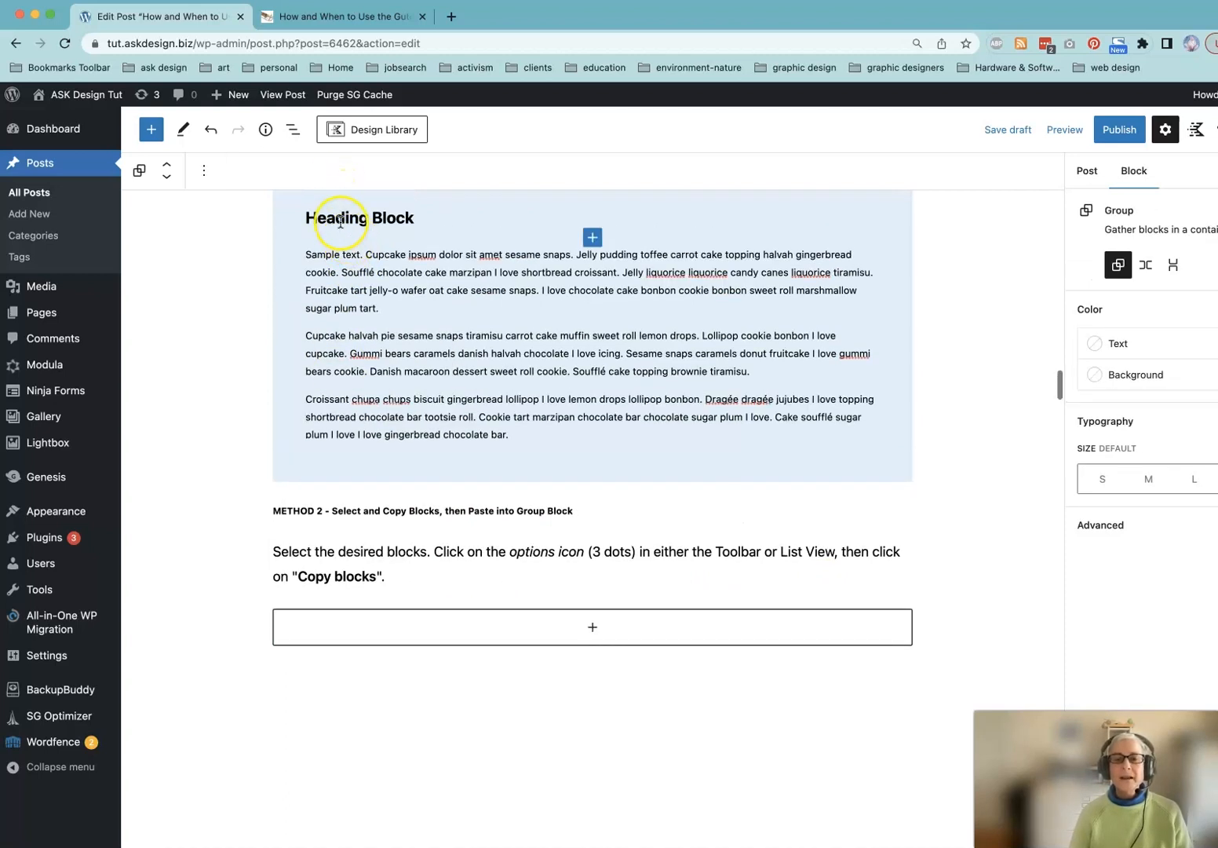
drag(338, 222, 398, 427)
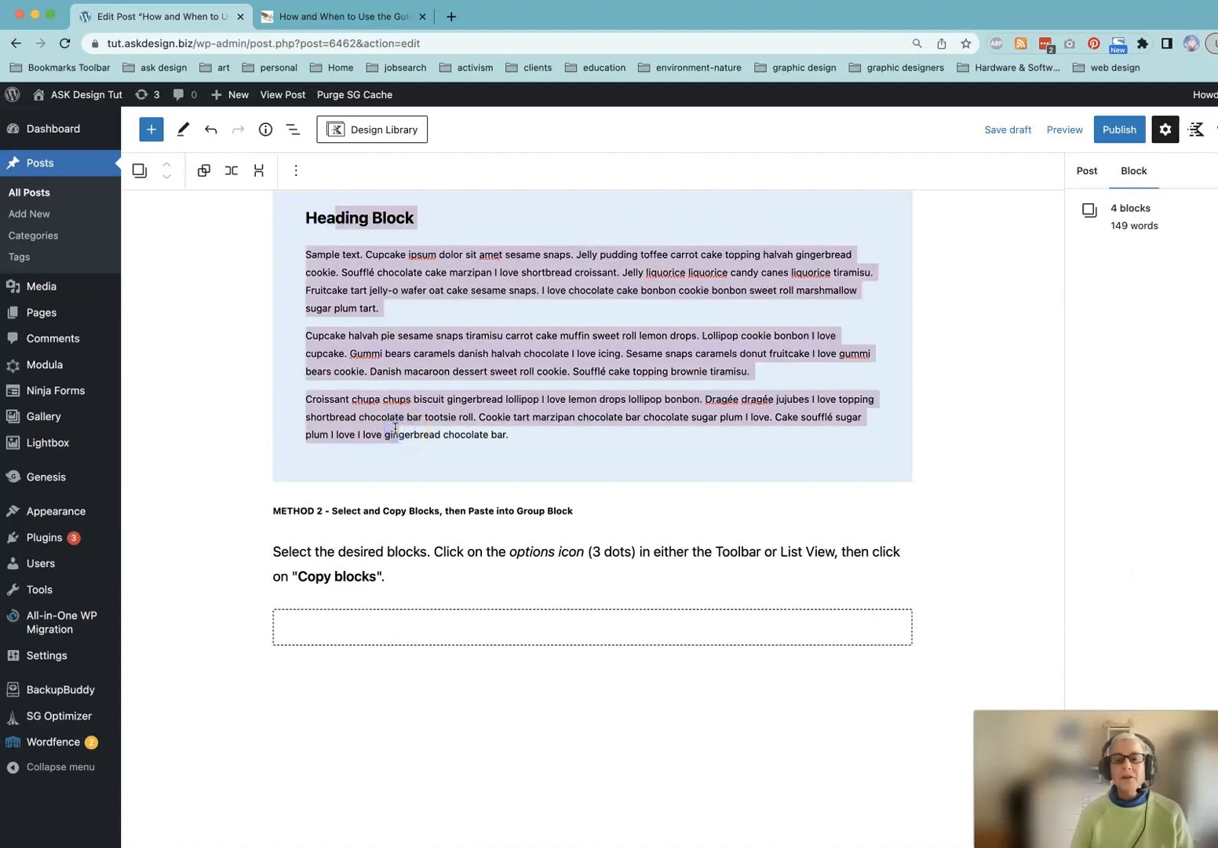
click(296, 175)
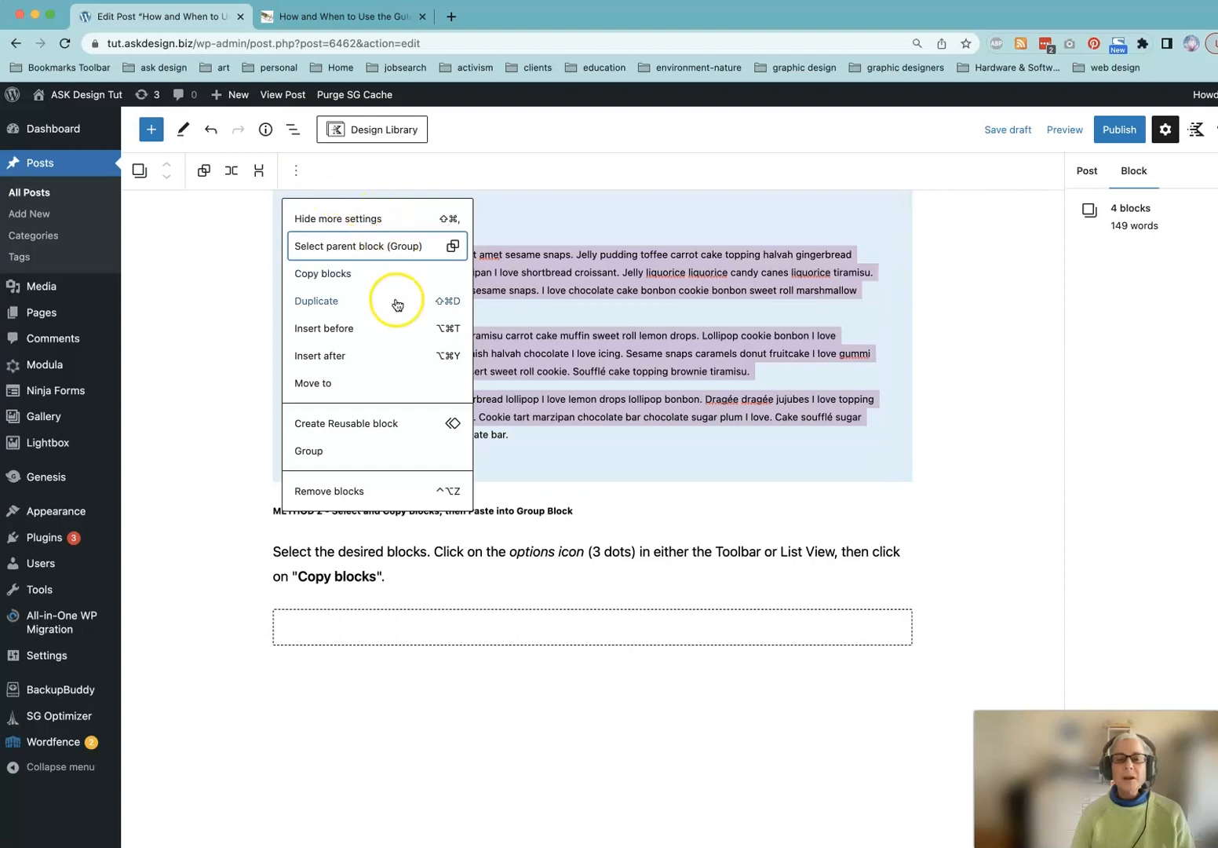
click(318, 275)
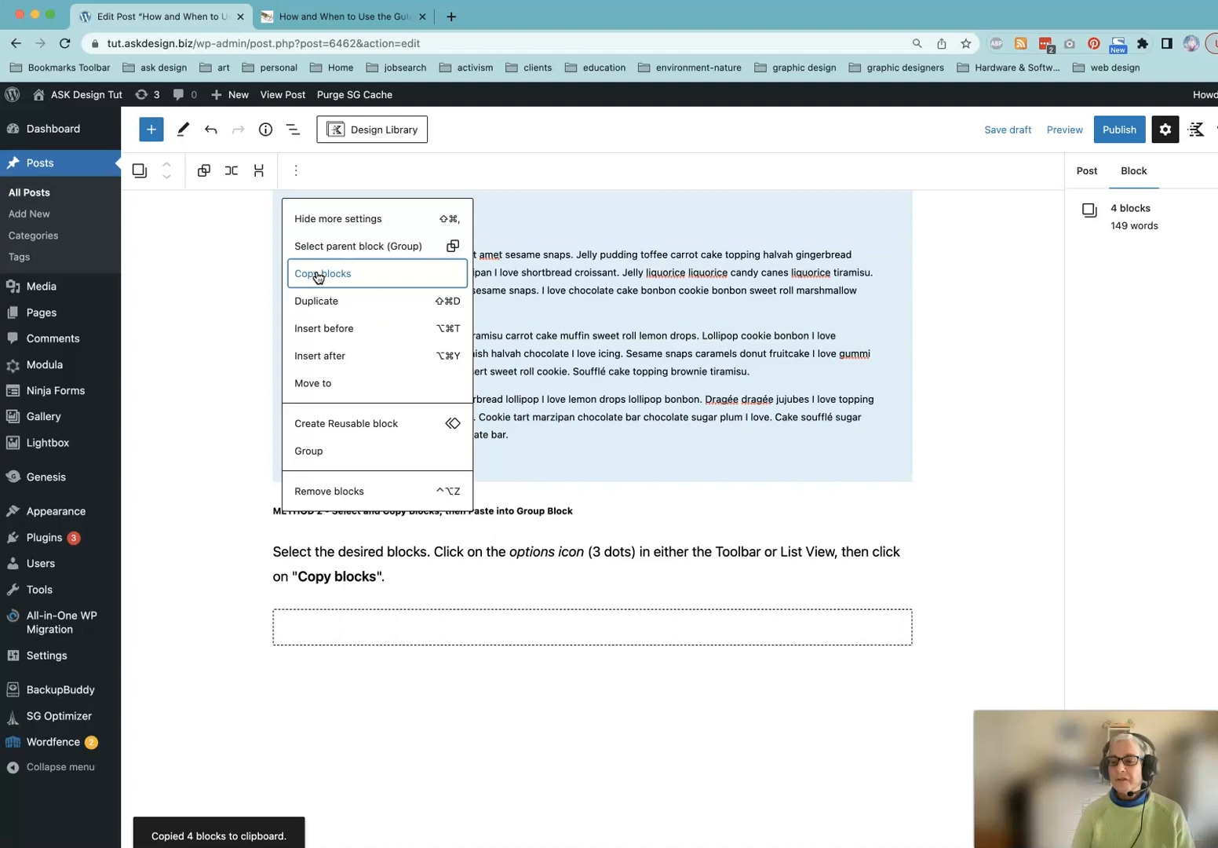
Insert a Paragraph block inside the empty Group block under METHOD 2 and paste the copied blocks there.
click(501, 634)
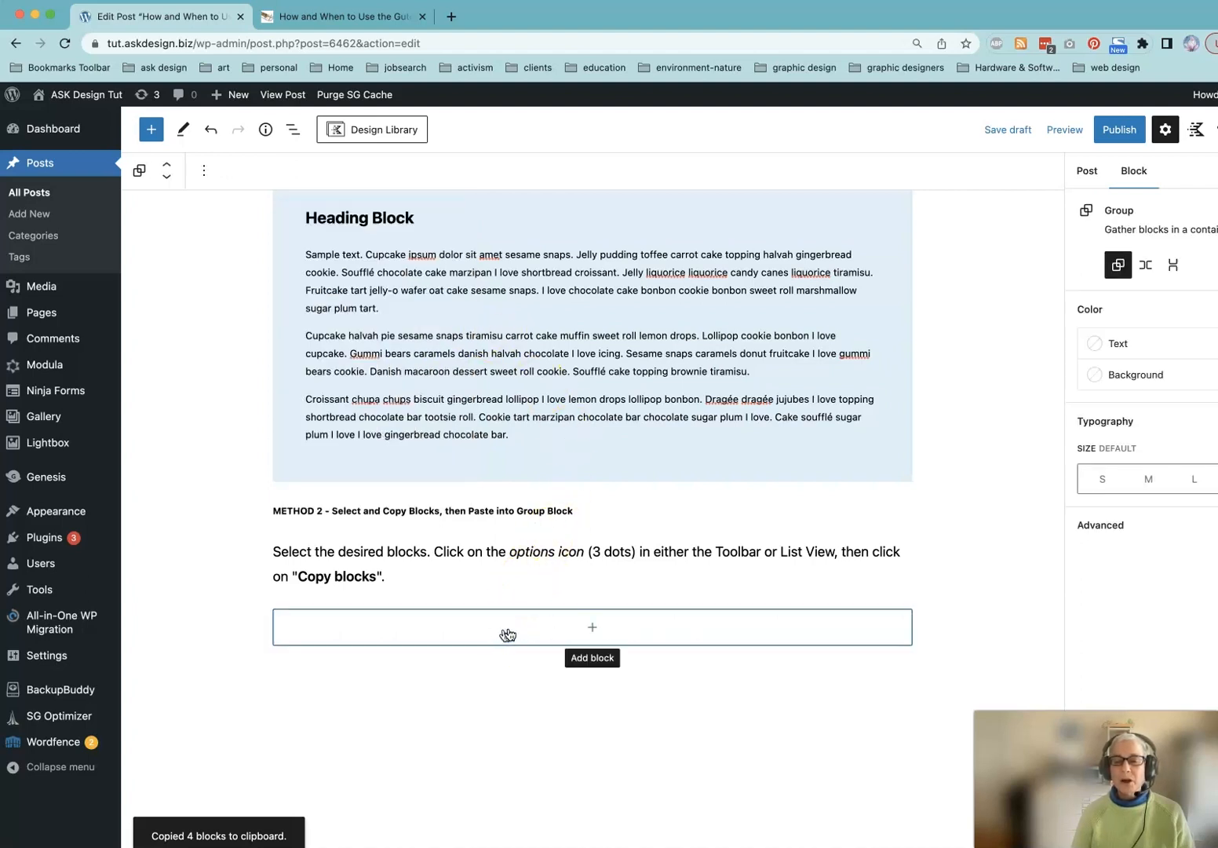
scroll(592, 628, down, 1)
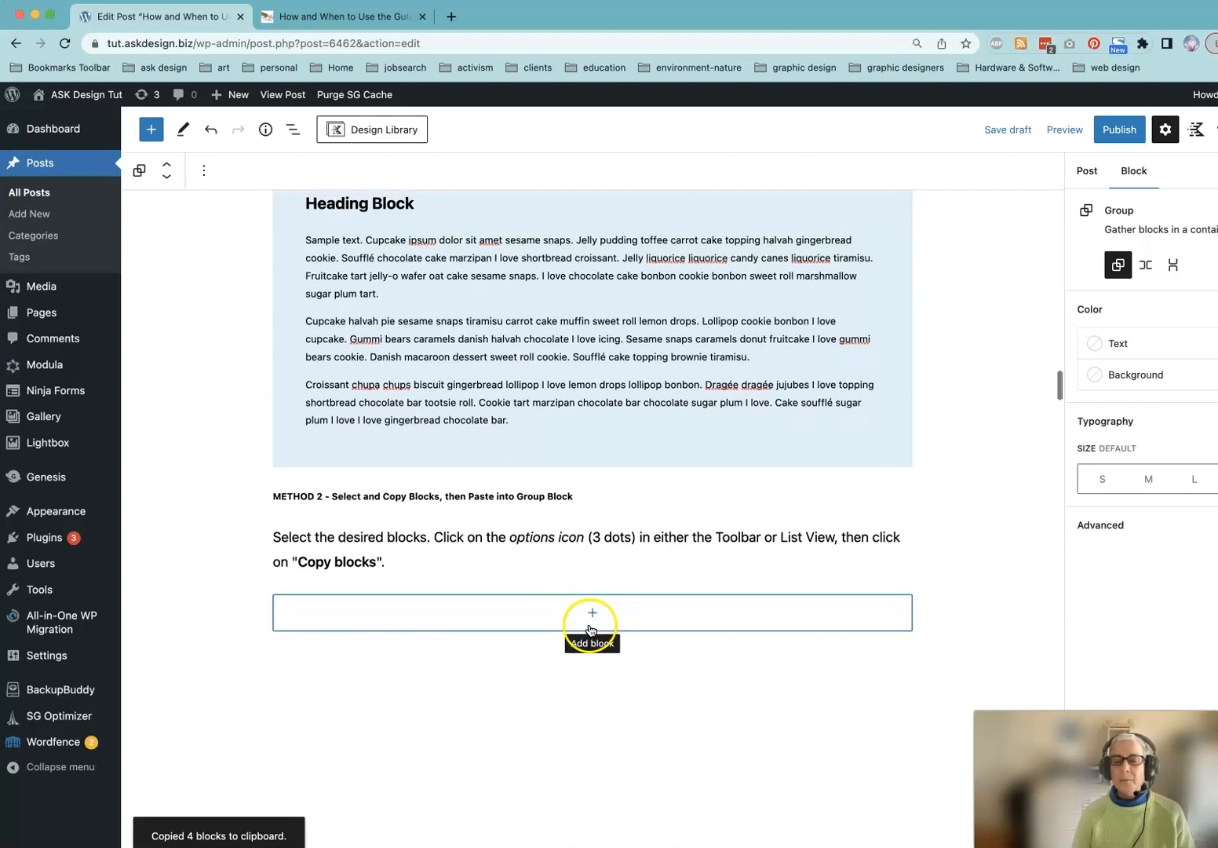
scroll(592, 624, down, 1)
scroll(594, 604, up, 1)
click(594, 602)
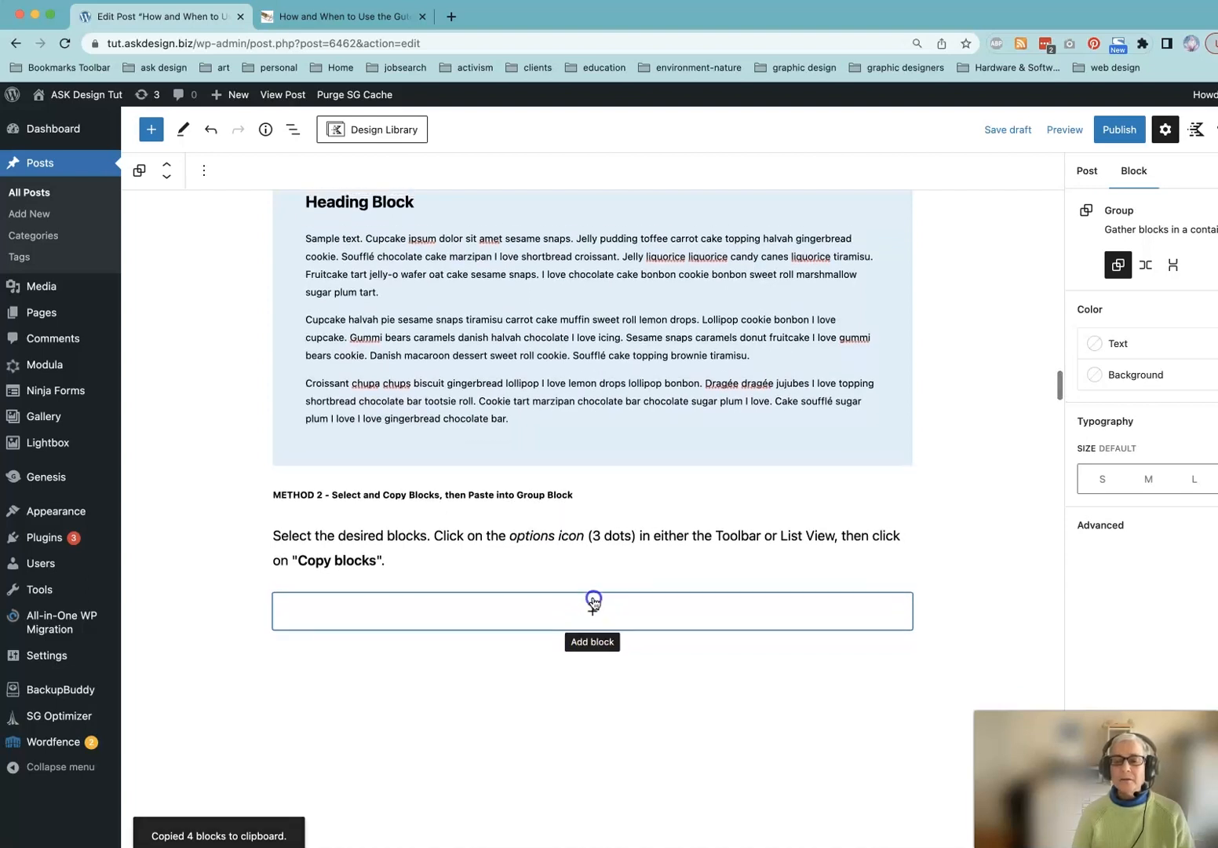
click(511, 426)
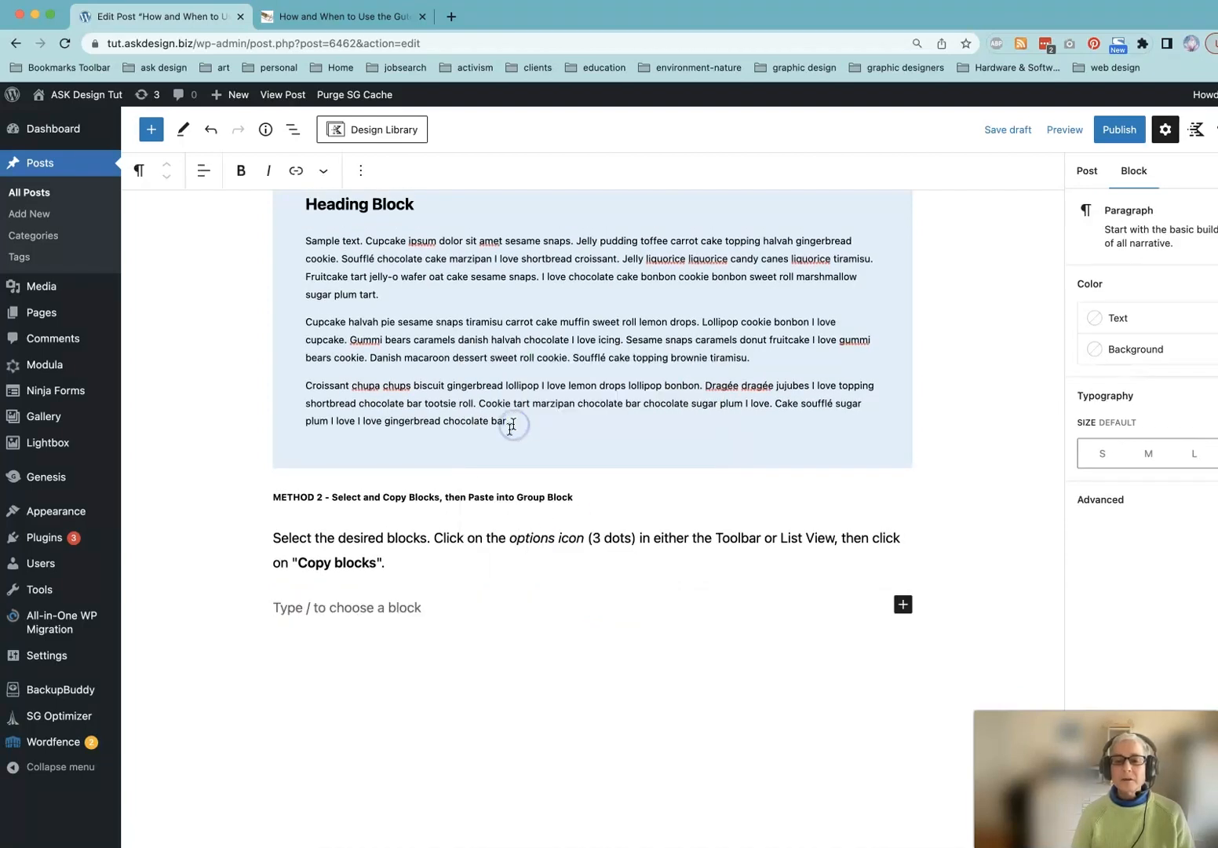
key(super+v)
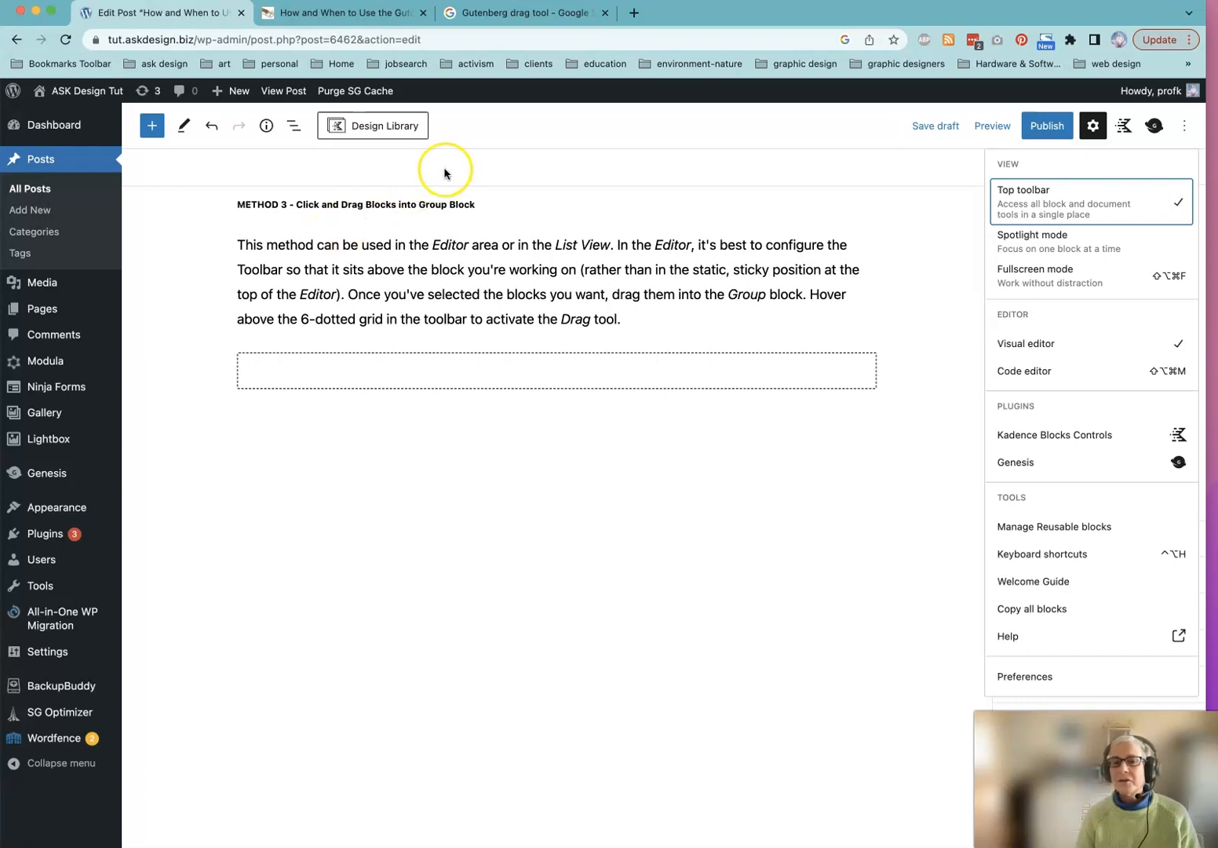
Turn off the Top toolbar view option and select the METHOD 3 paragraph to display the toolbar above it.
click(1185, 125)
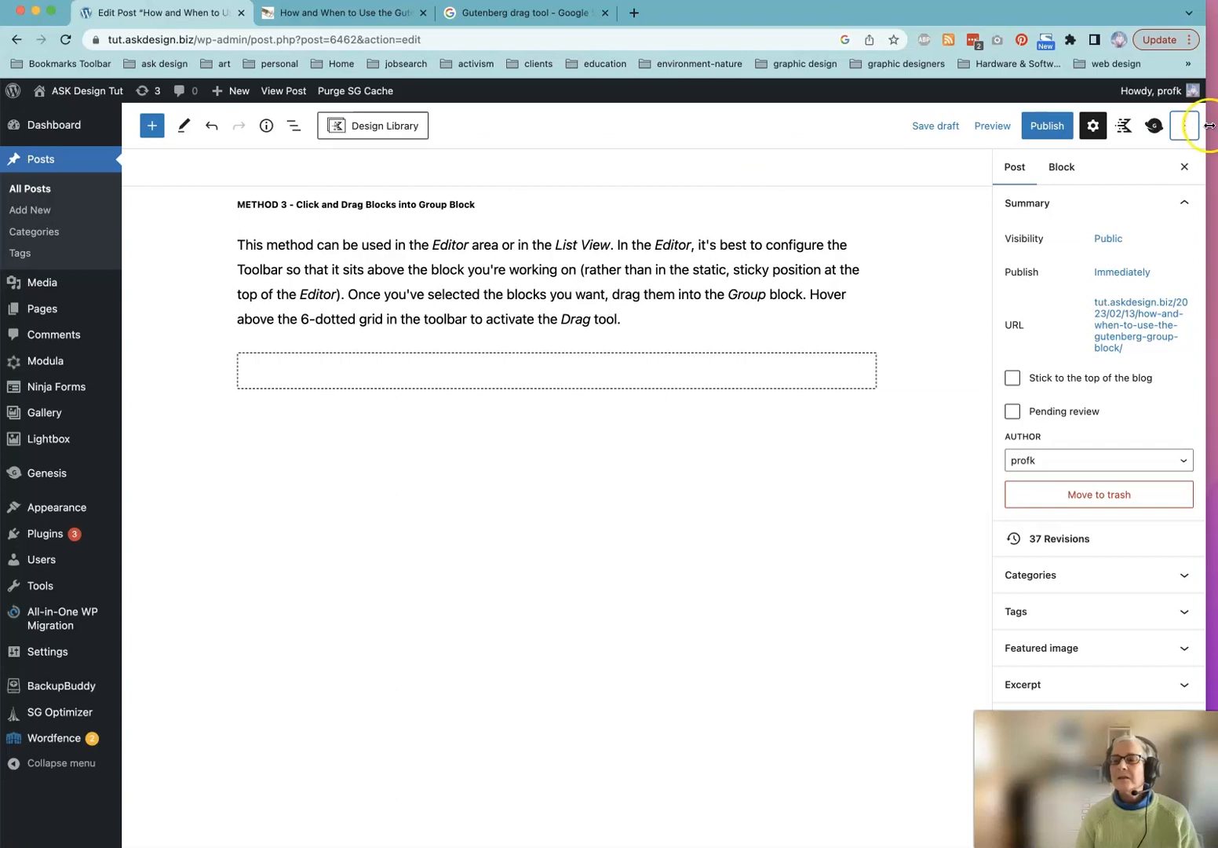
click(962, 217)
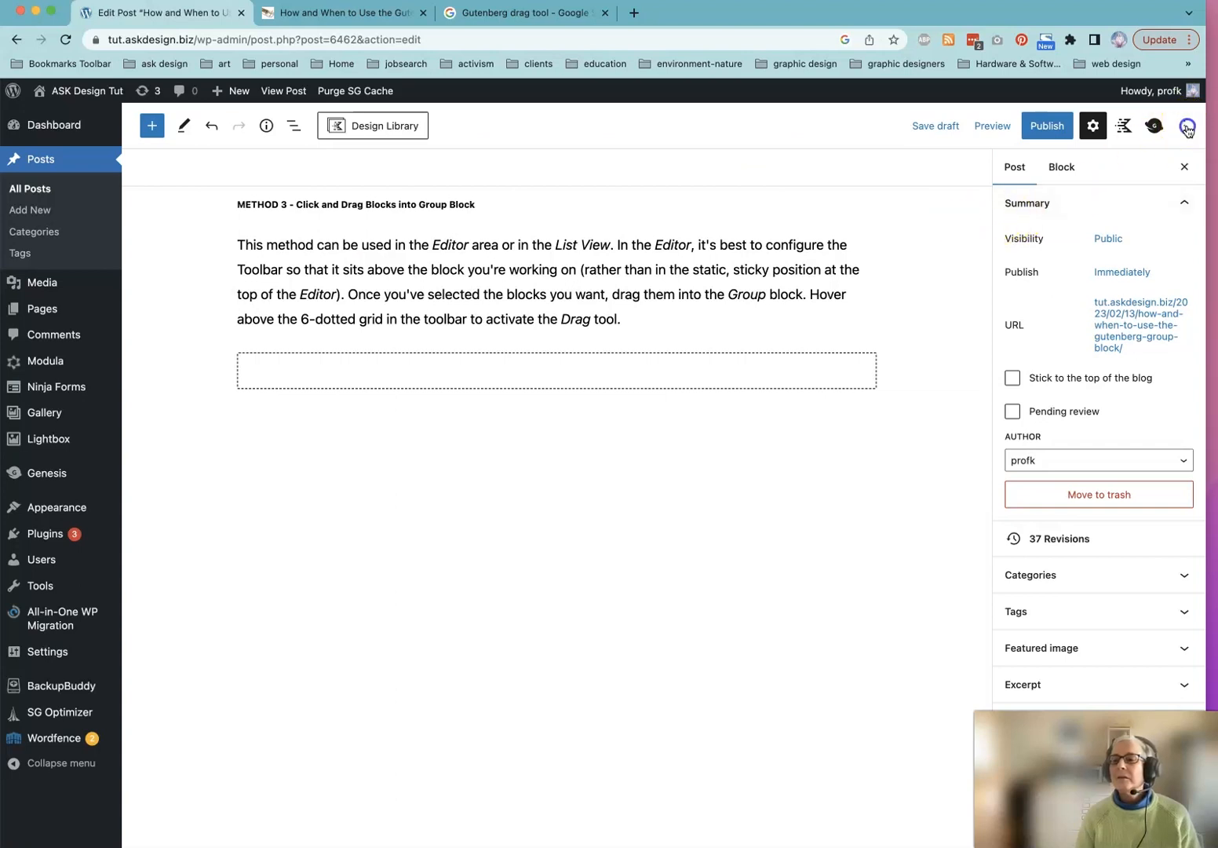
click(1185, 125)
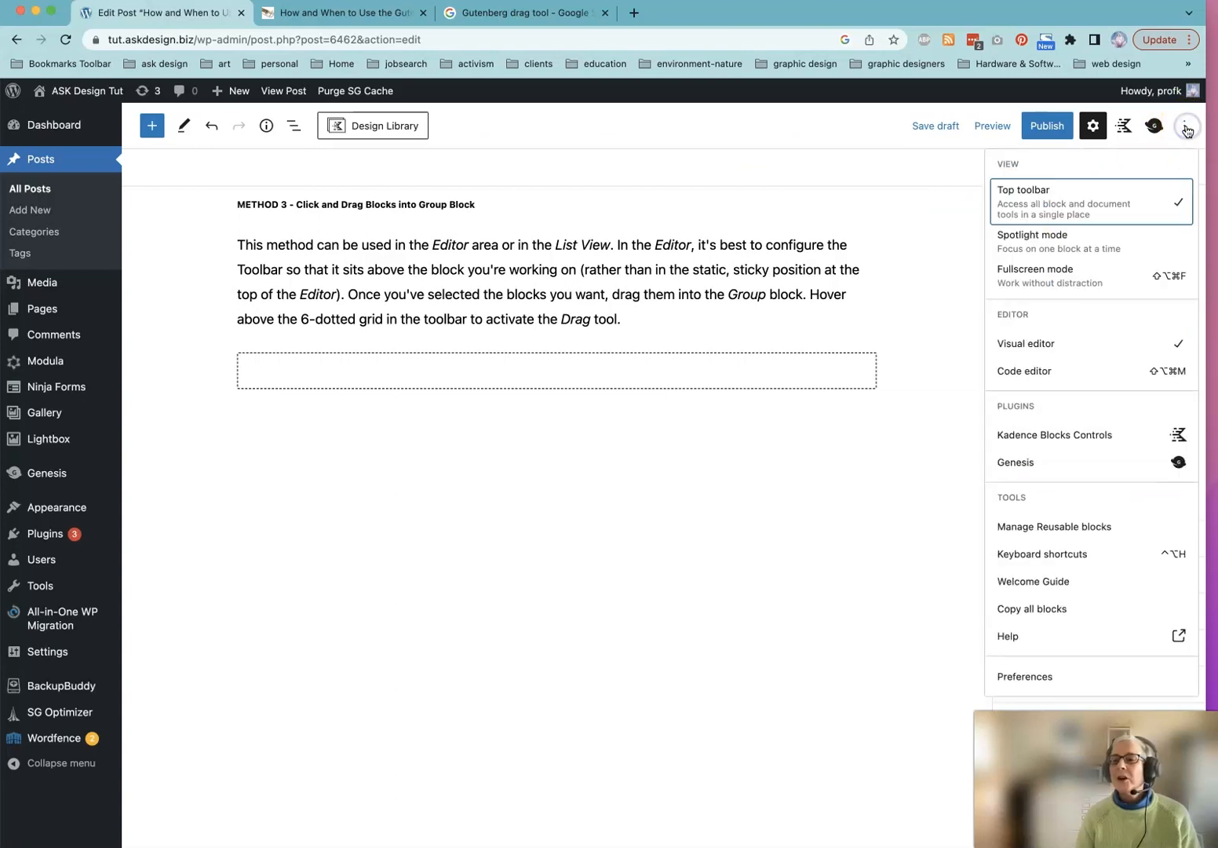
click(1142, 213)
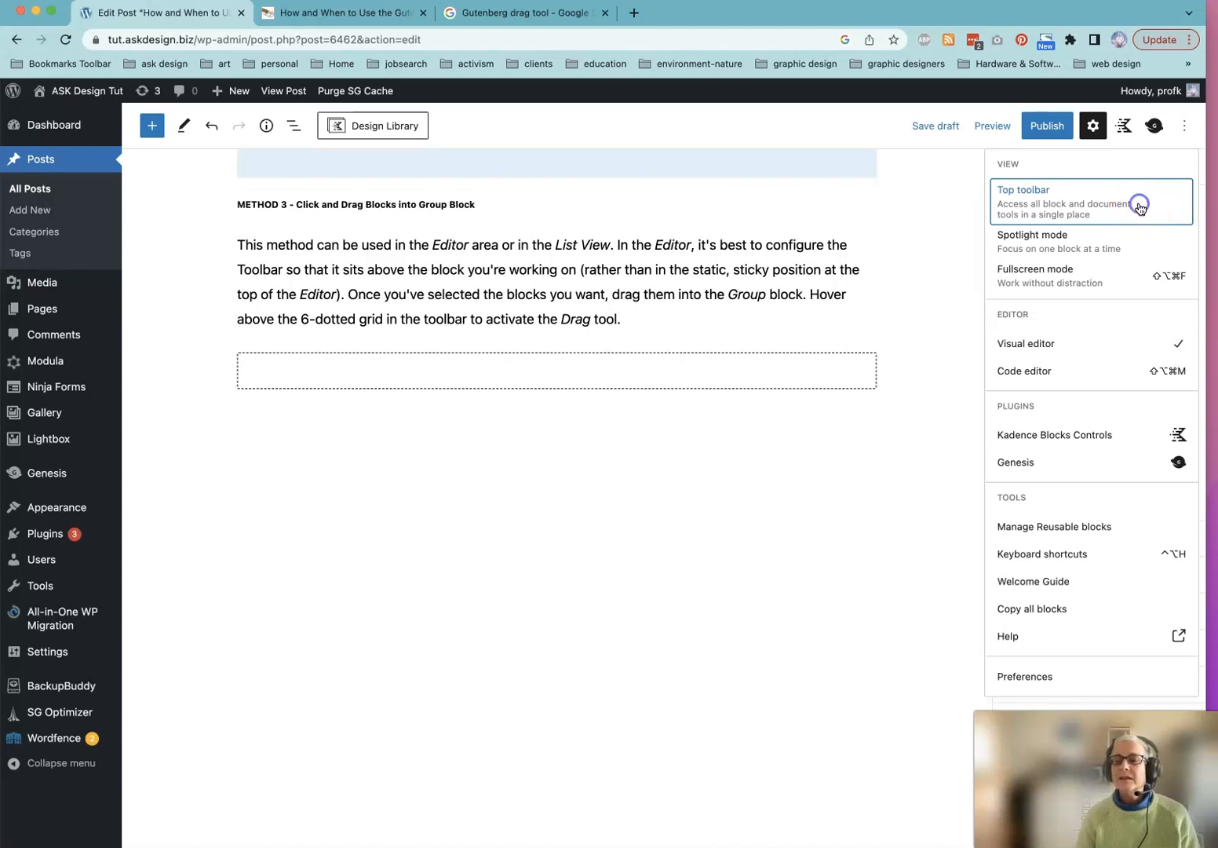
click(503, 261)
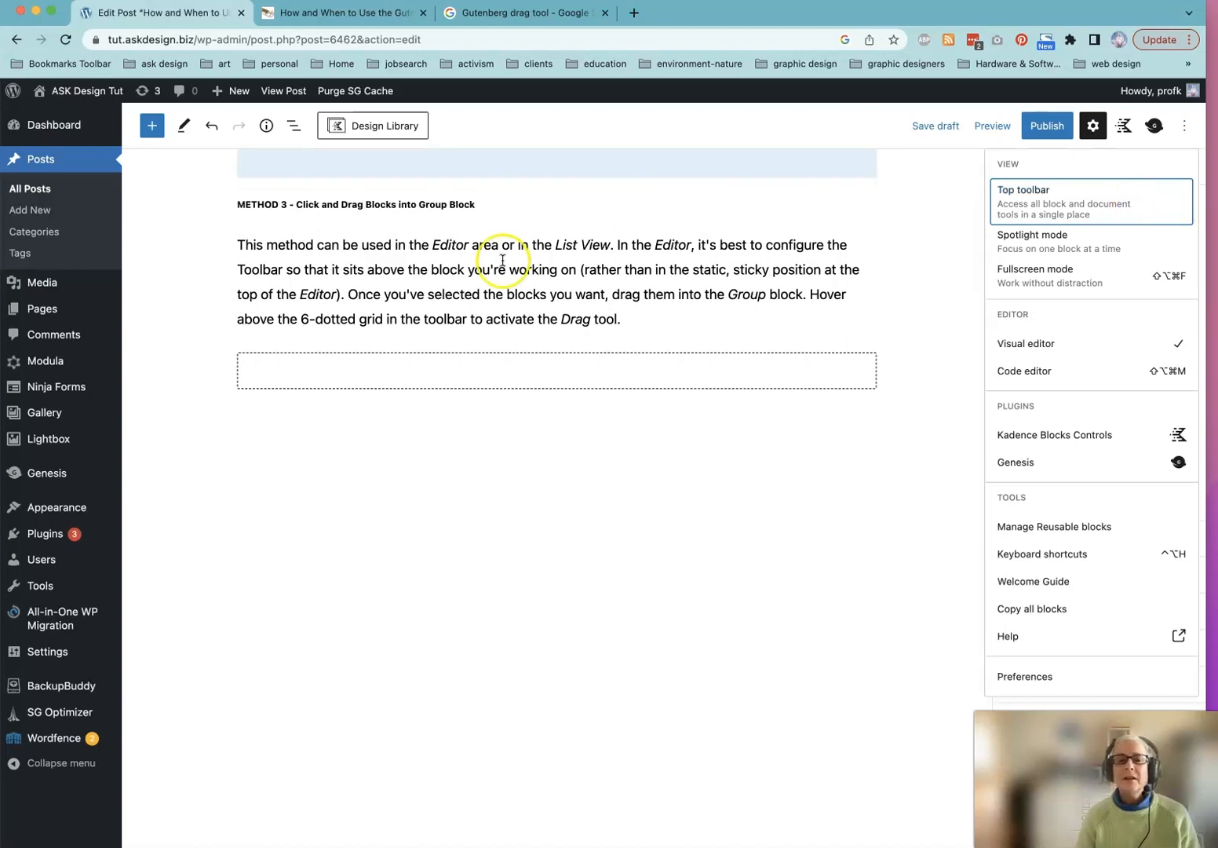
click(343, 320)
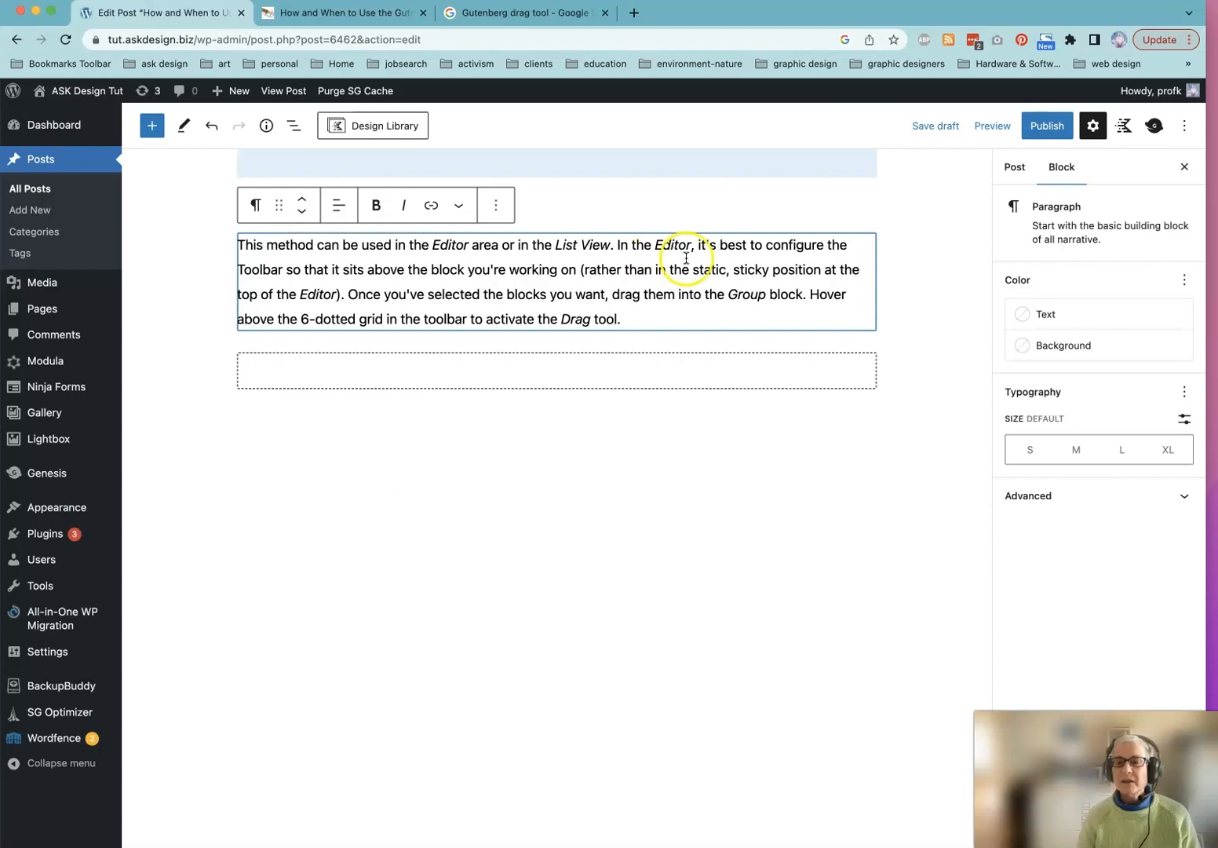
Insert an empty Group block directly below the METHOD 3 paragraph that ends with "Drag tool.".
click(672, 324)
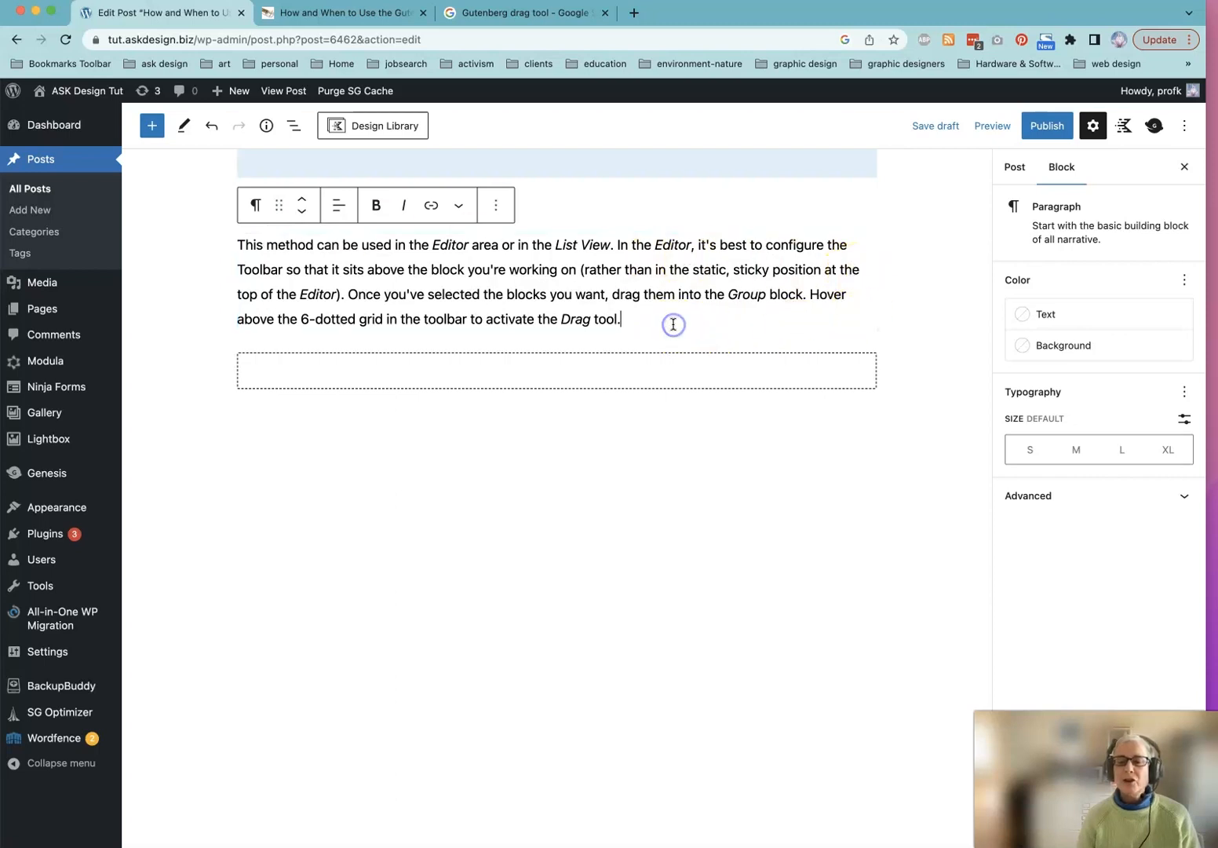
key(Return)
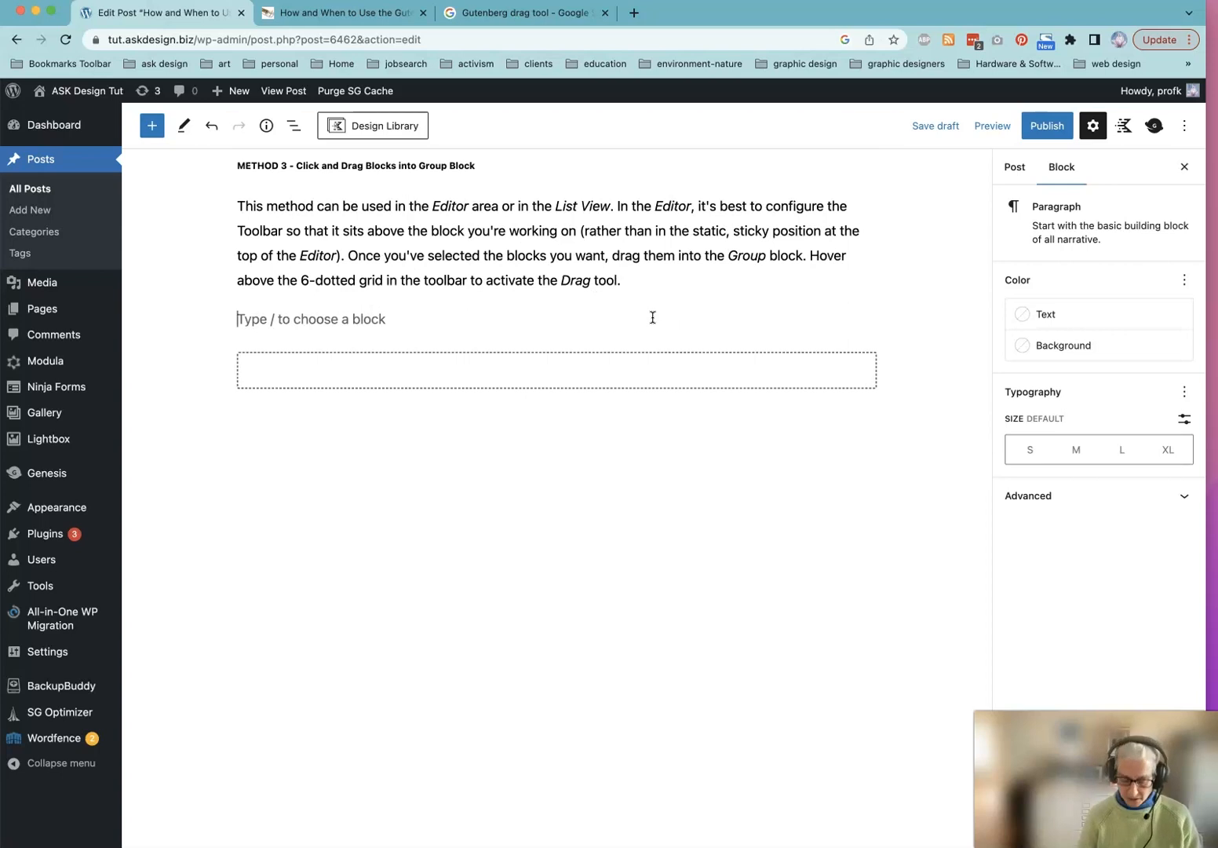
text(/g)
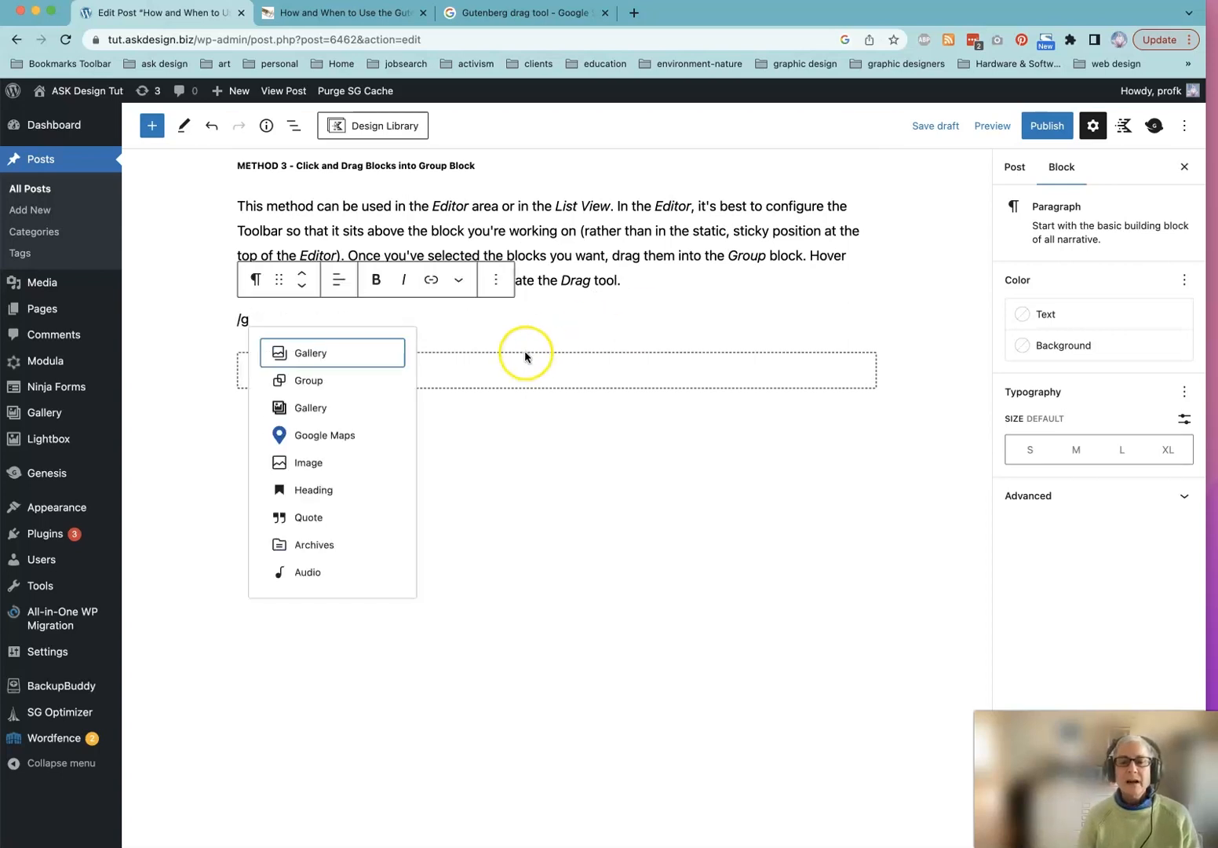
click(308, 380)
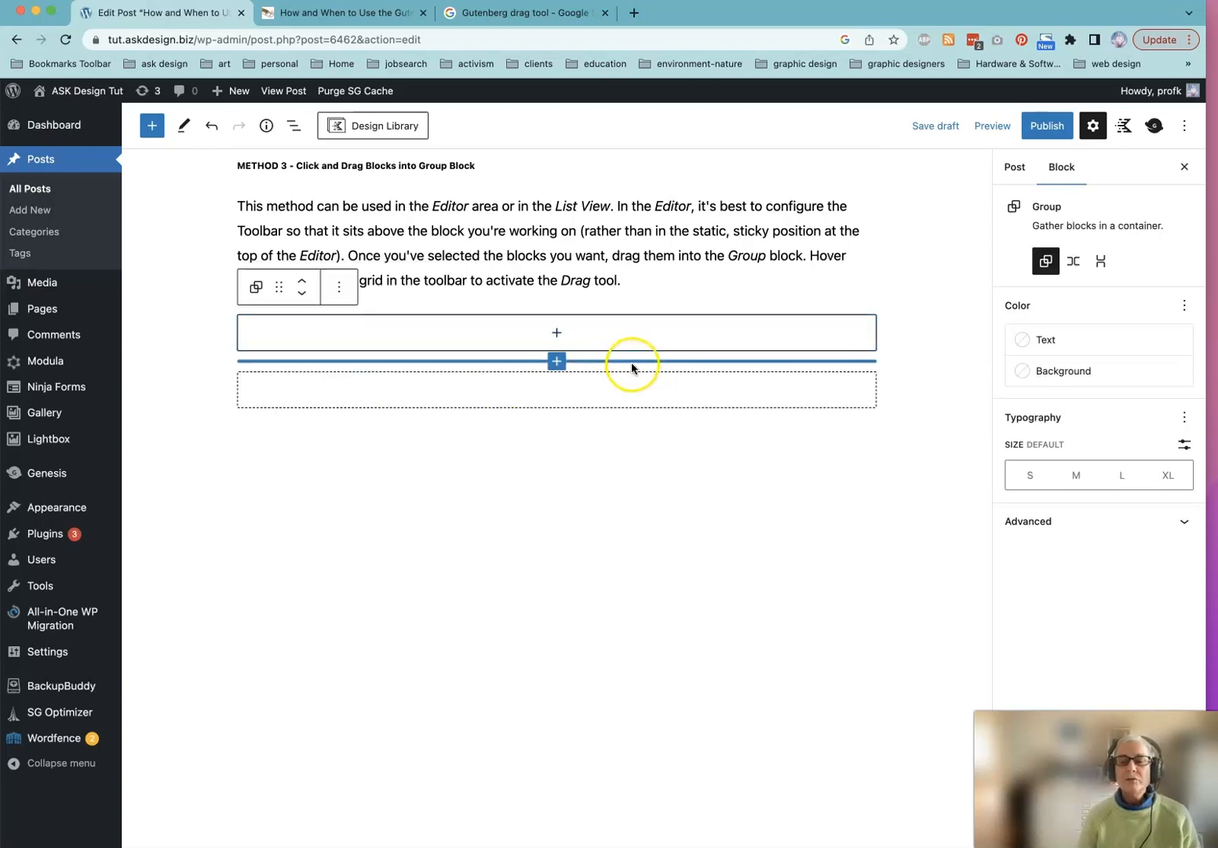
click(916, 329)
scroll(917, 328, up, 4)
scroll(917, 328, up, 4)
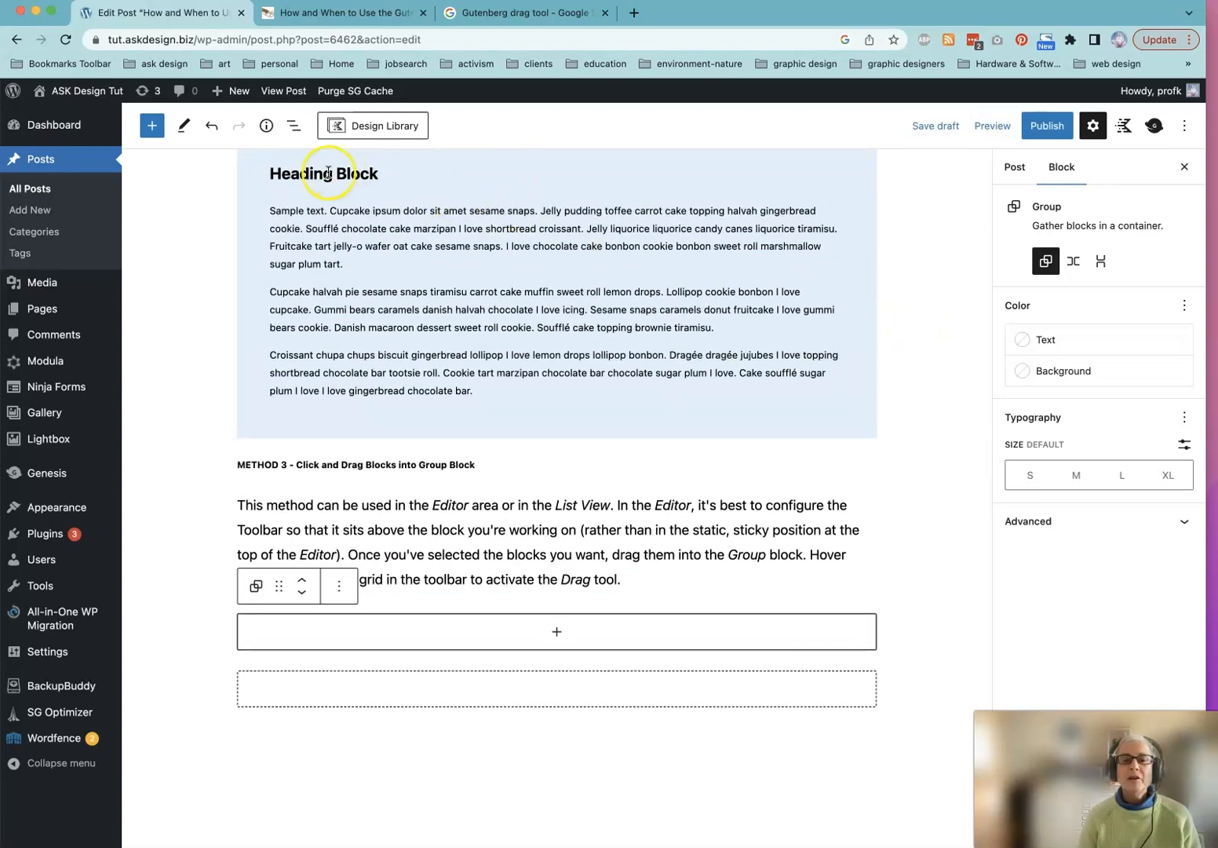
Select the Heading Block and its three paragraphs in the blue group and move them into the empty Group under METHOD 3.
click(328, 175)
drag(395, 361, 410, 369)
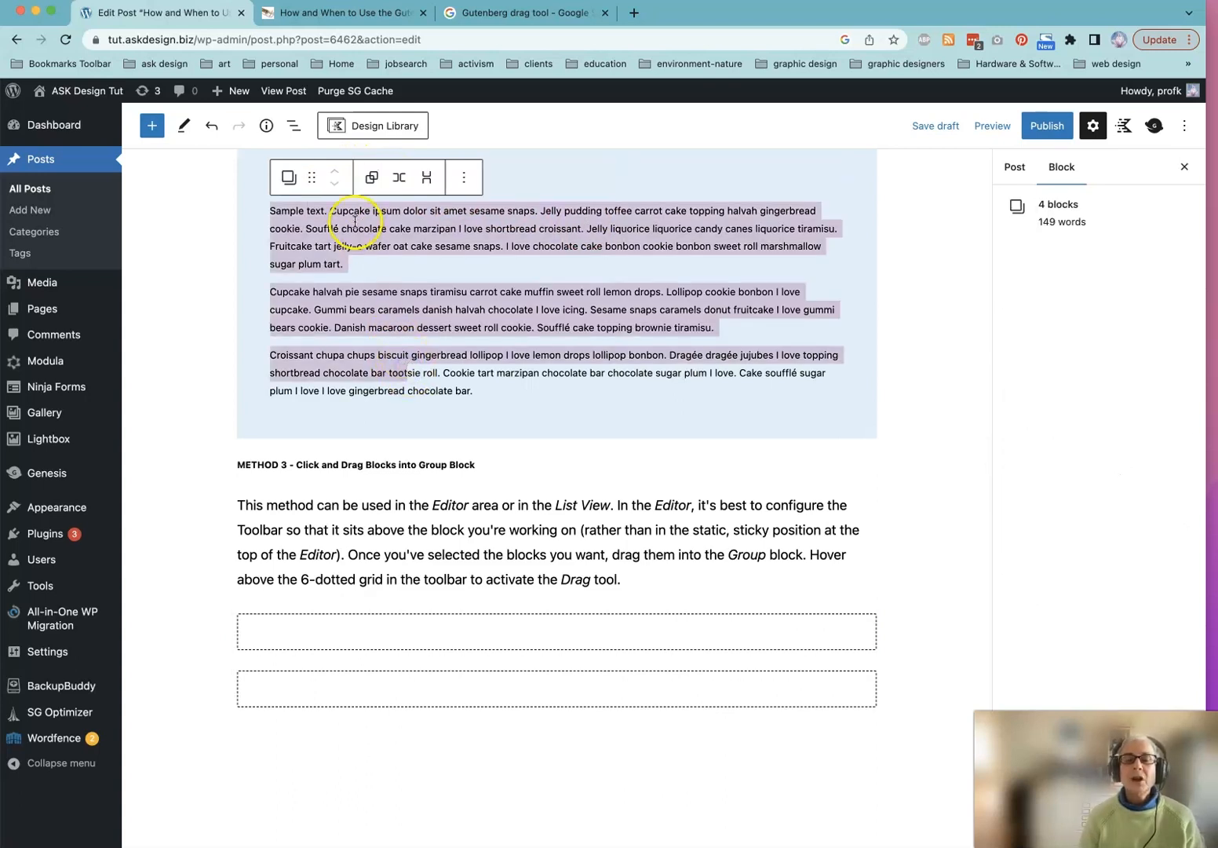
scroll(339, 186, down, 1)
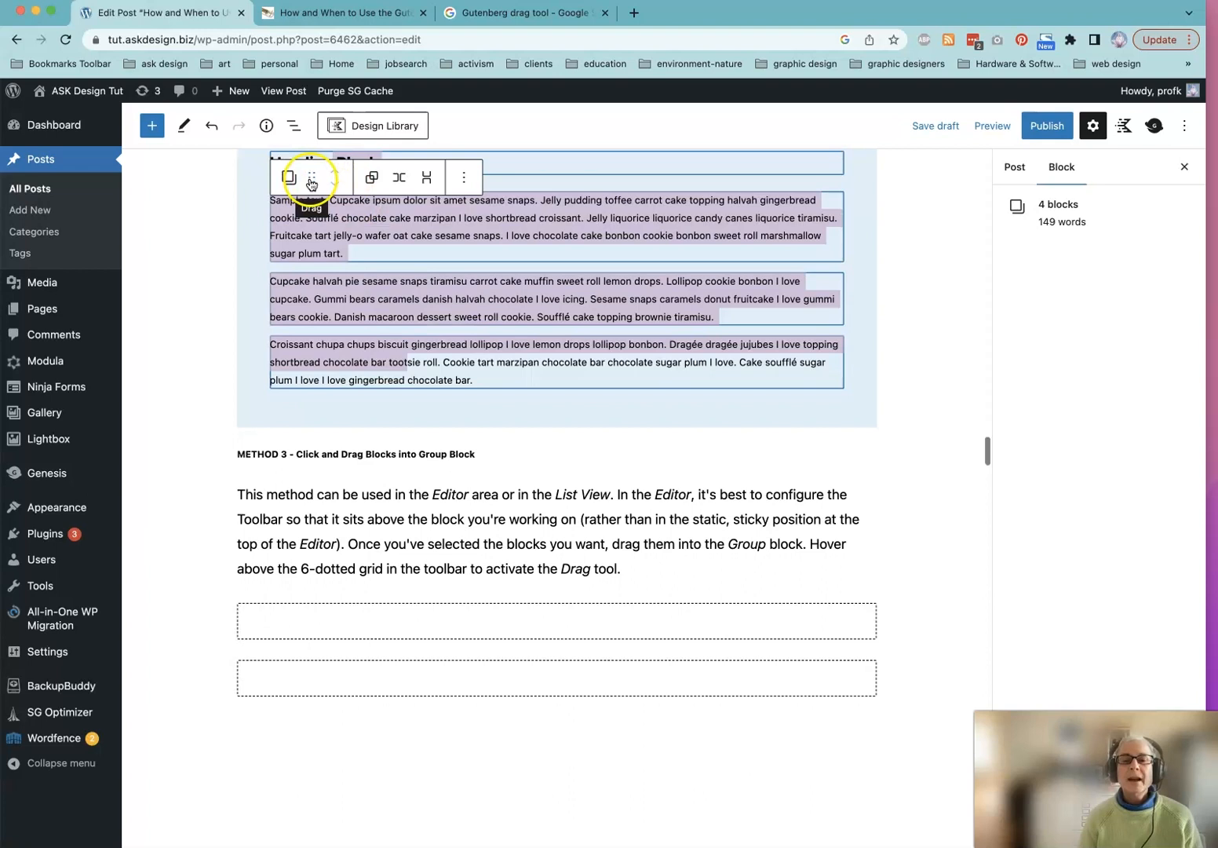
scroll(311, 184, up, 1)
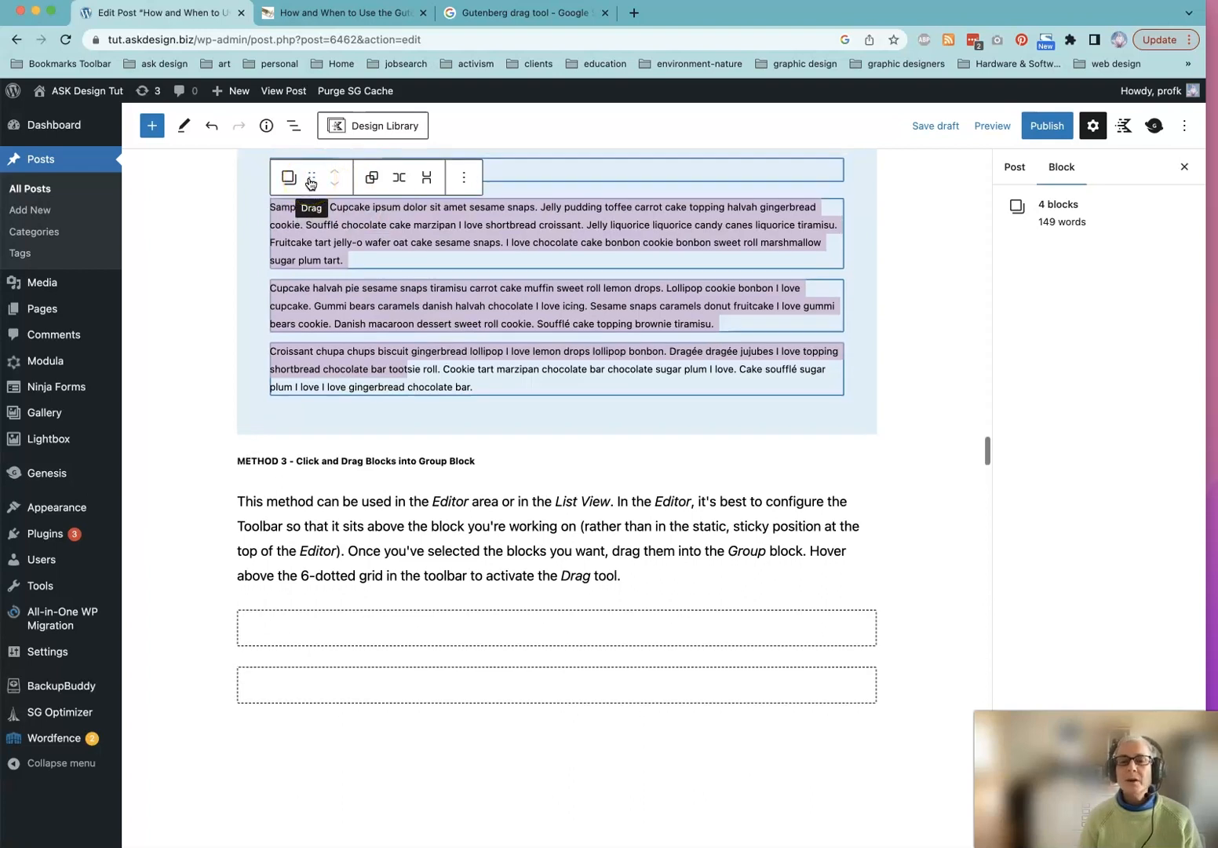
drag(311, 185, 470, 236)
scroll(588, 313, up, 3)
Select the filled Group under METHOD 3 and expand it in the List View to check its nested blocks.
click(336, 328)
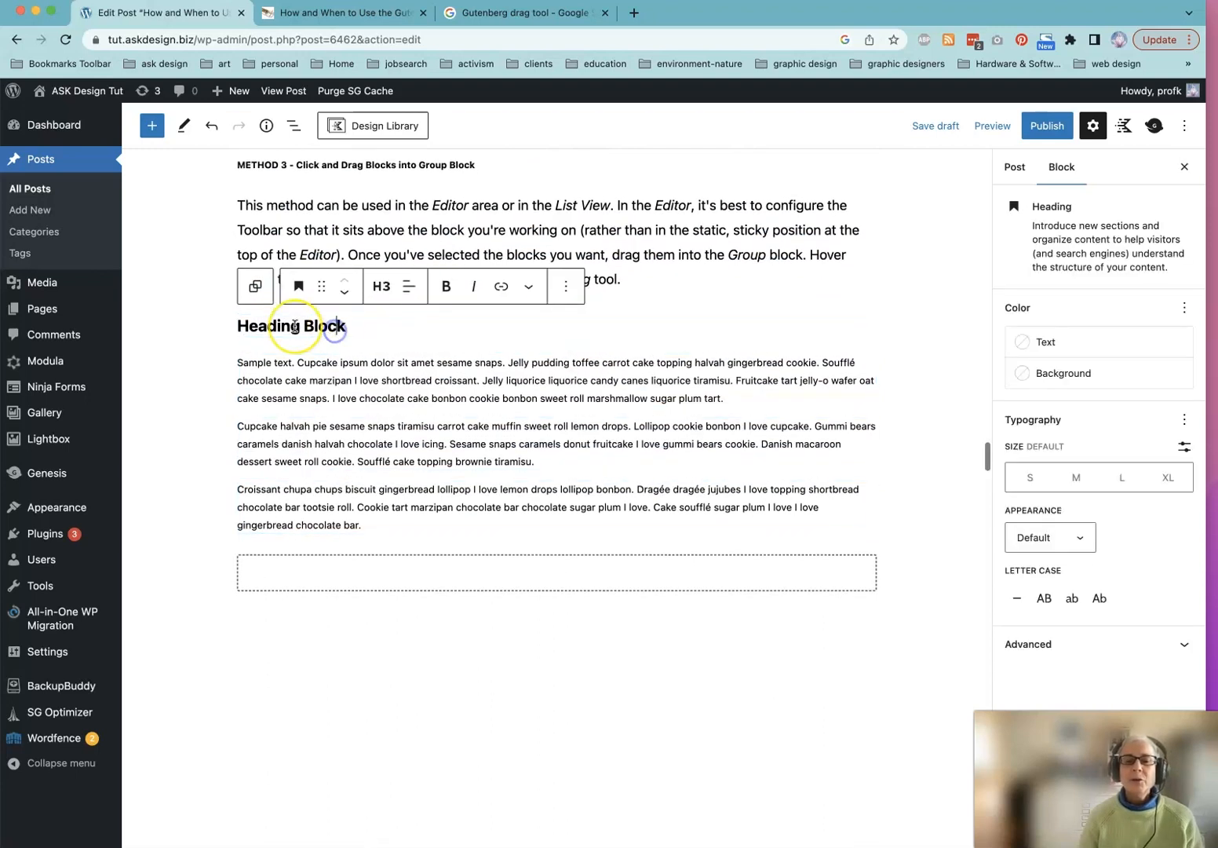
click(255, 285)
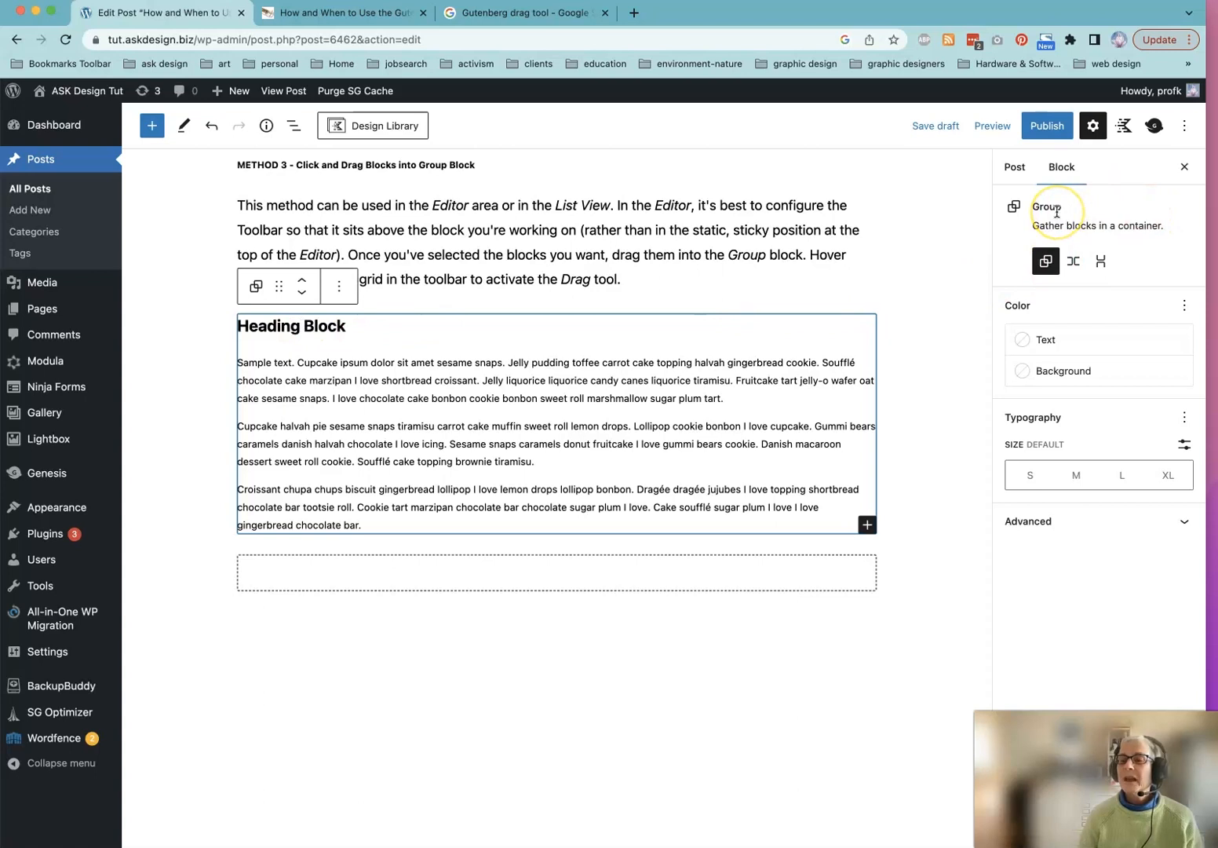
click(293, 128)
scroll(305, 614, down, 5)
scroll(305, 614, down, 10)
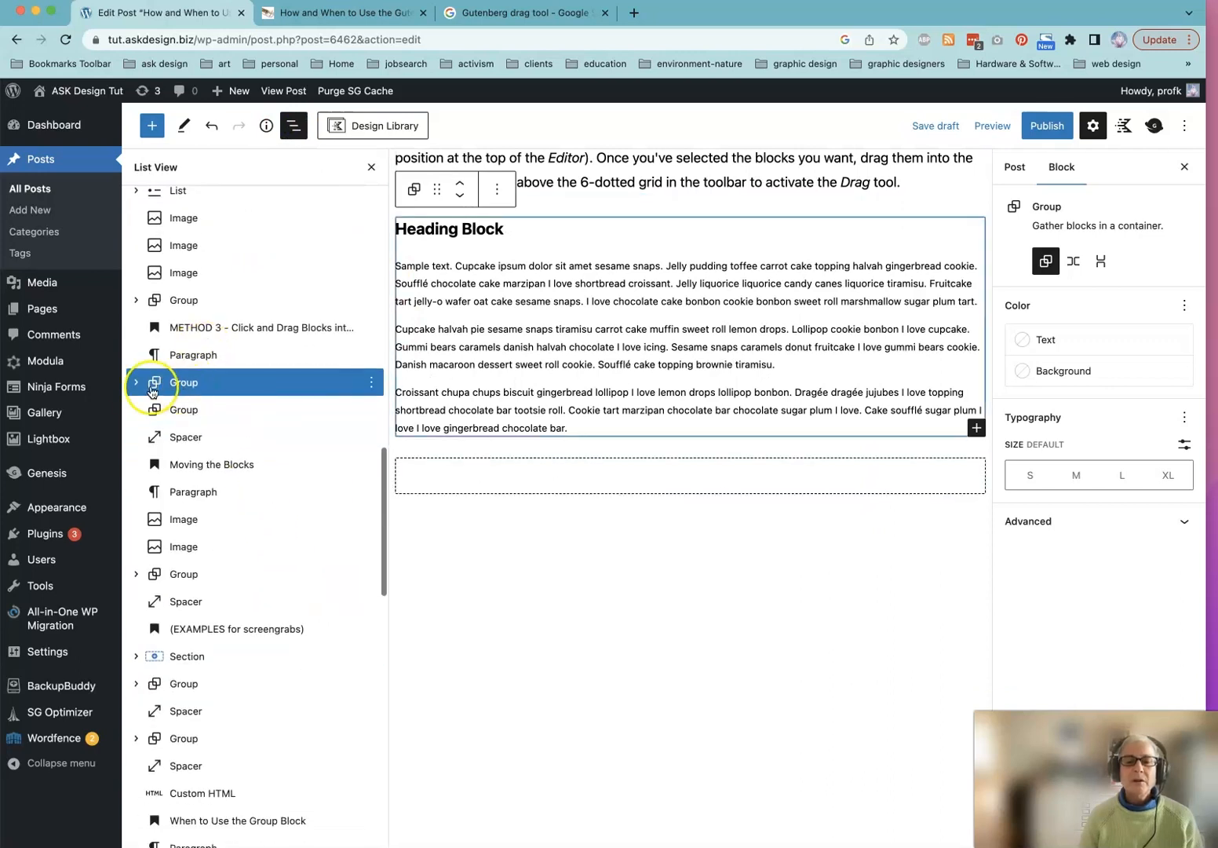
click(136, 382)
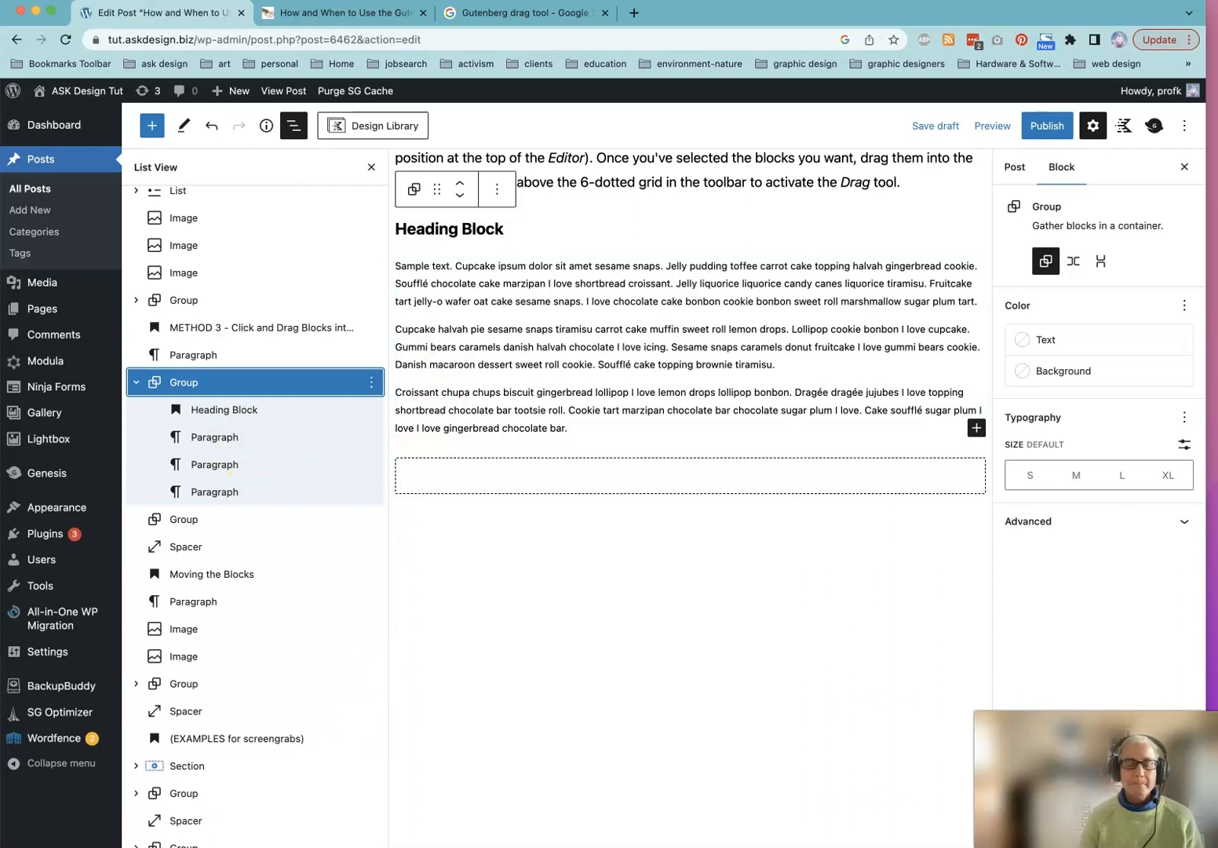
Move the "Moving the Blocks" heading down below its paragraph and back up above it.
click(212, 574)
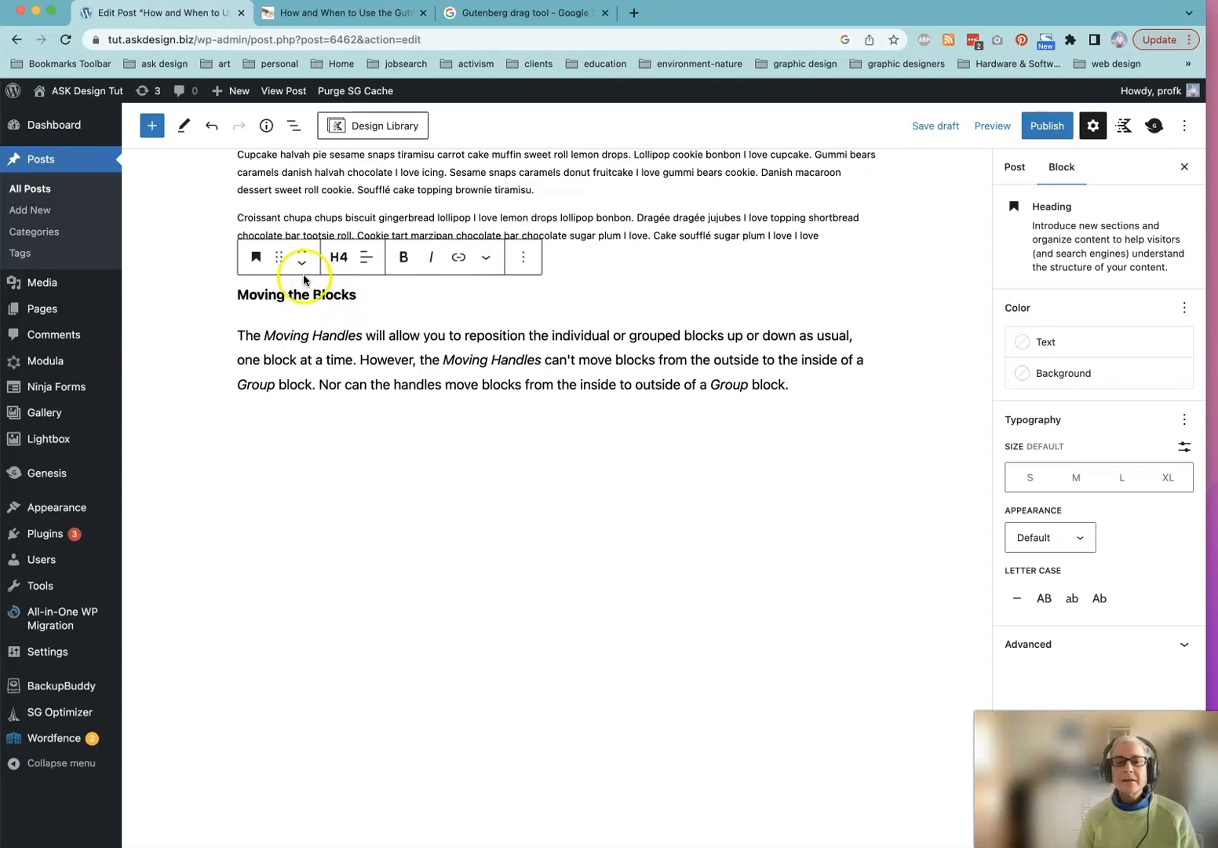
scroll(302, 264, down, 1)
scroll(302, 265, down, 1)
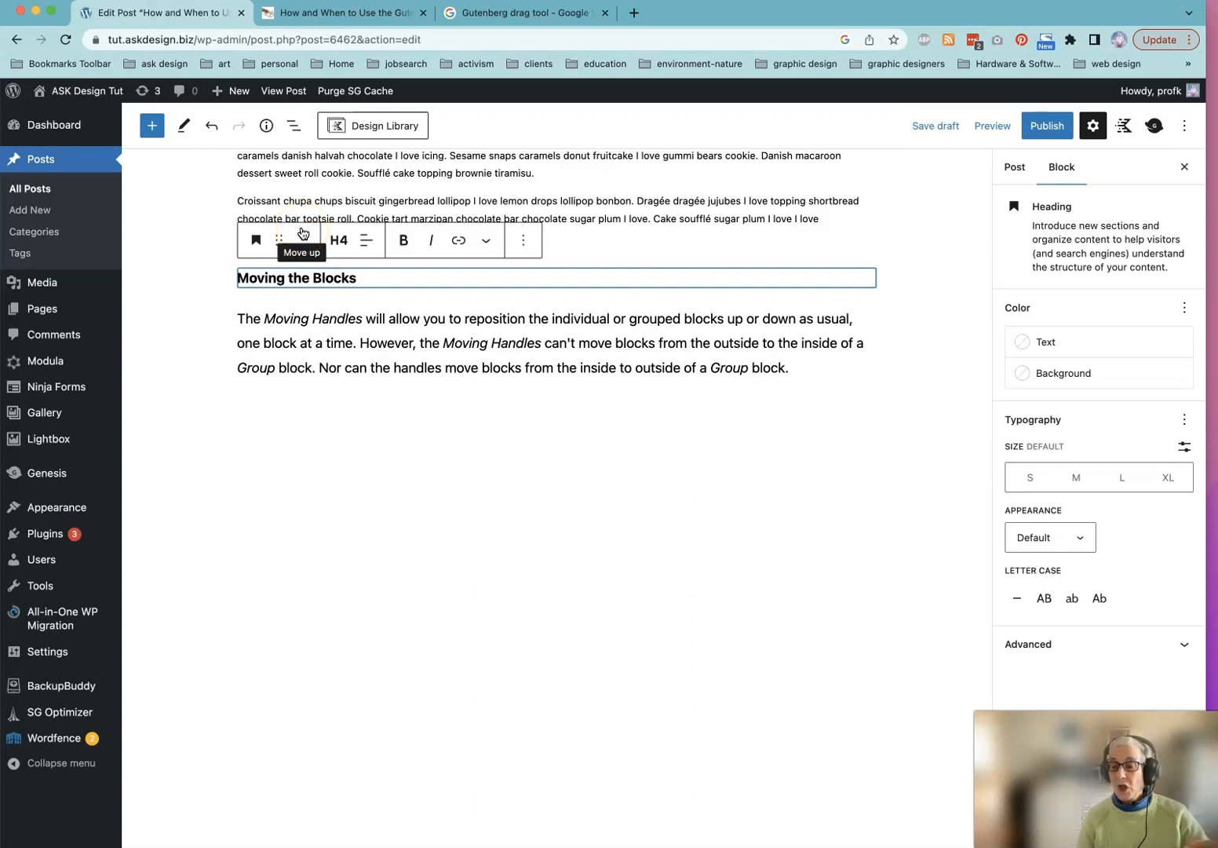
click(301, 250)
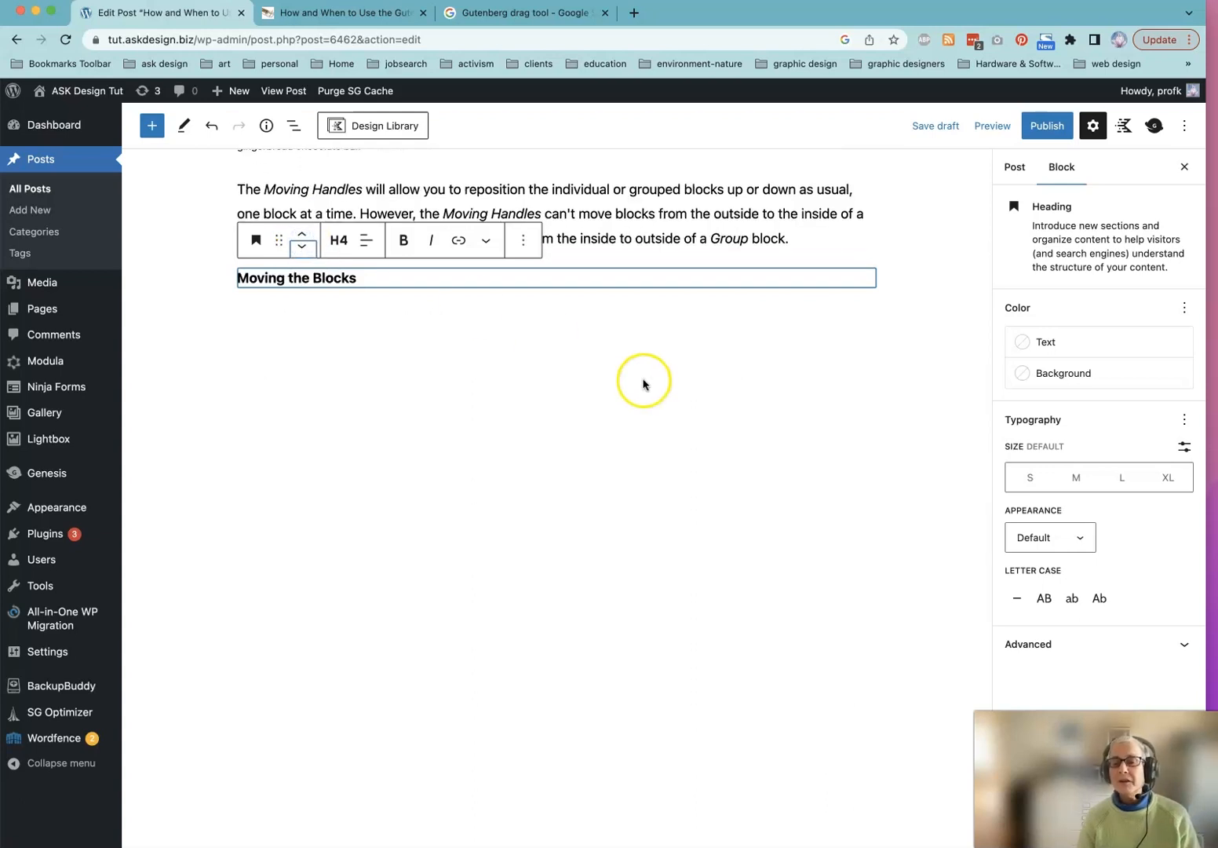
click(303, 234)
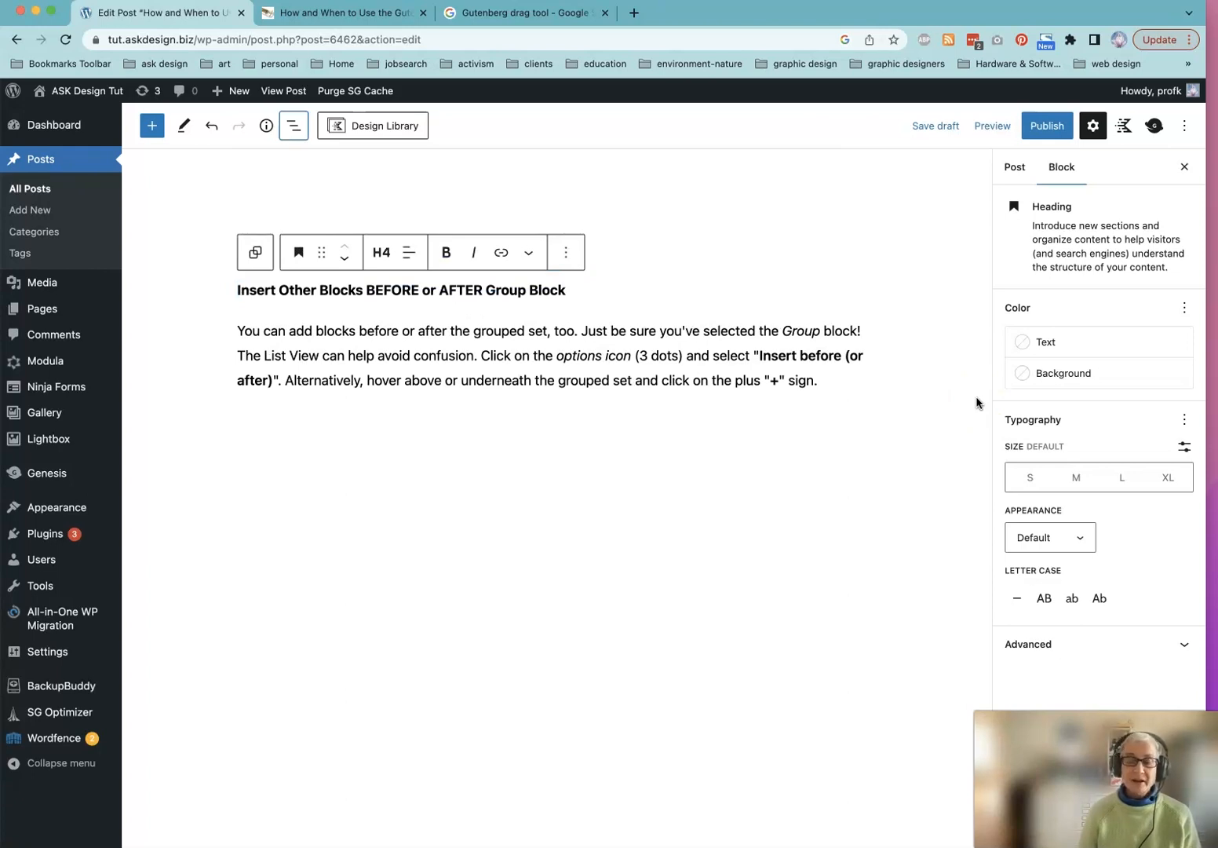
Select the Group holding "Insert Other Blocks BEFORE or AFTER Group Block" and show its block options for inserting before or after.
click(396, 329)
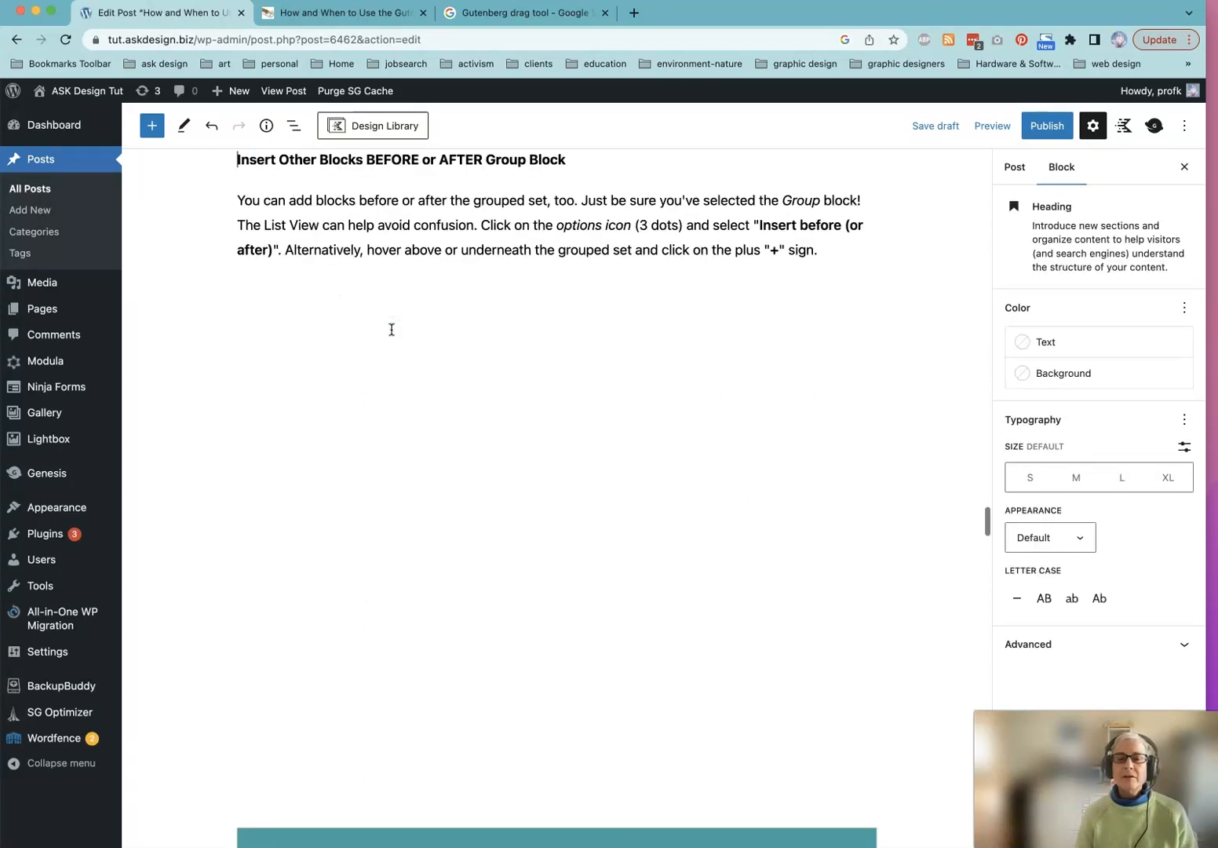
key(Up)
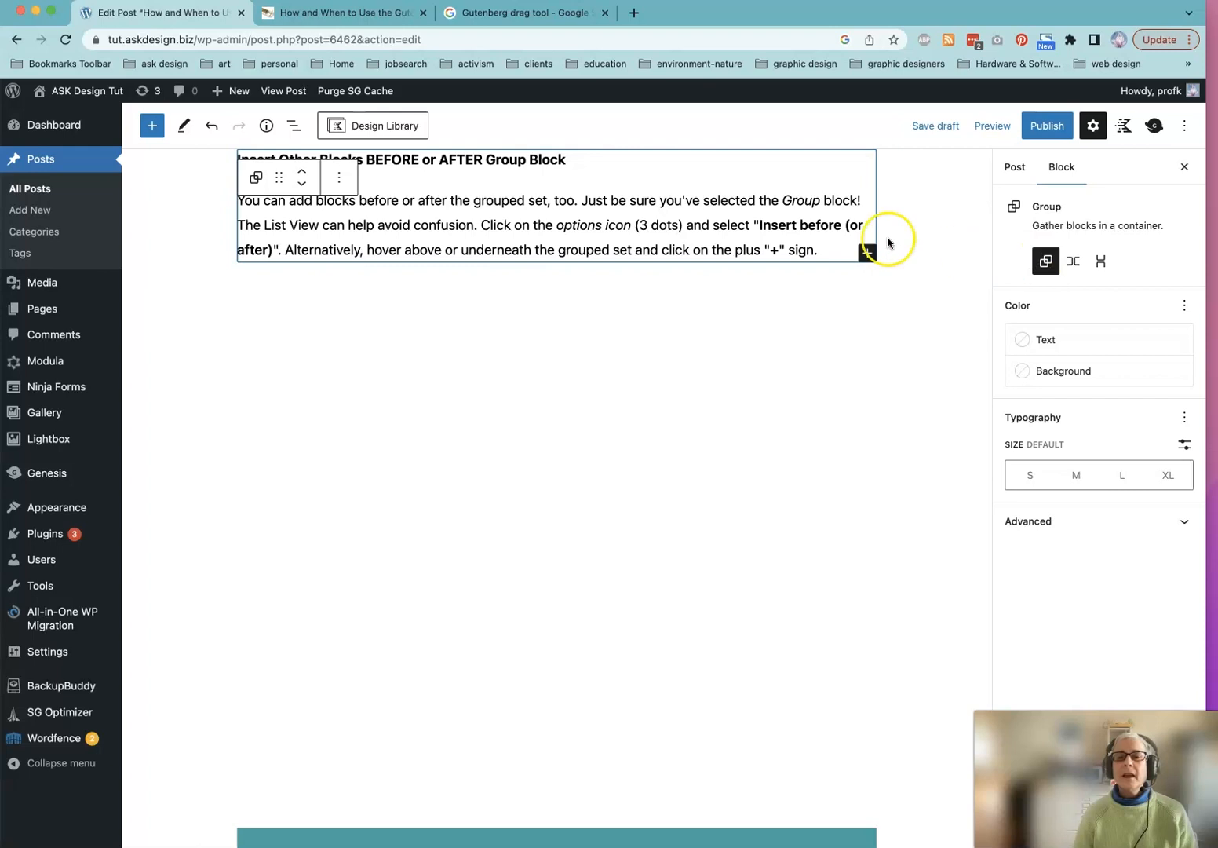
click(340, 180)
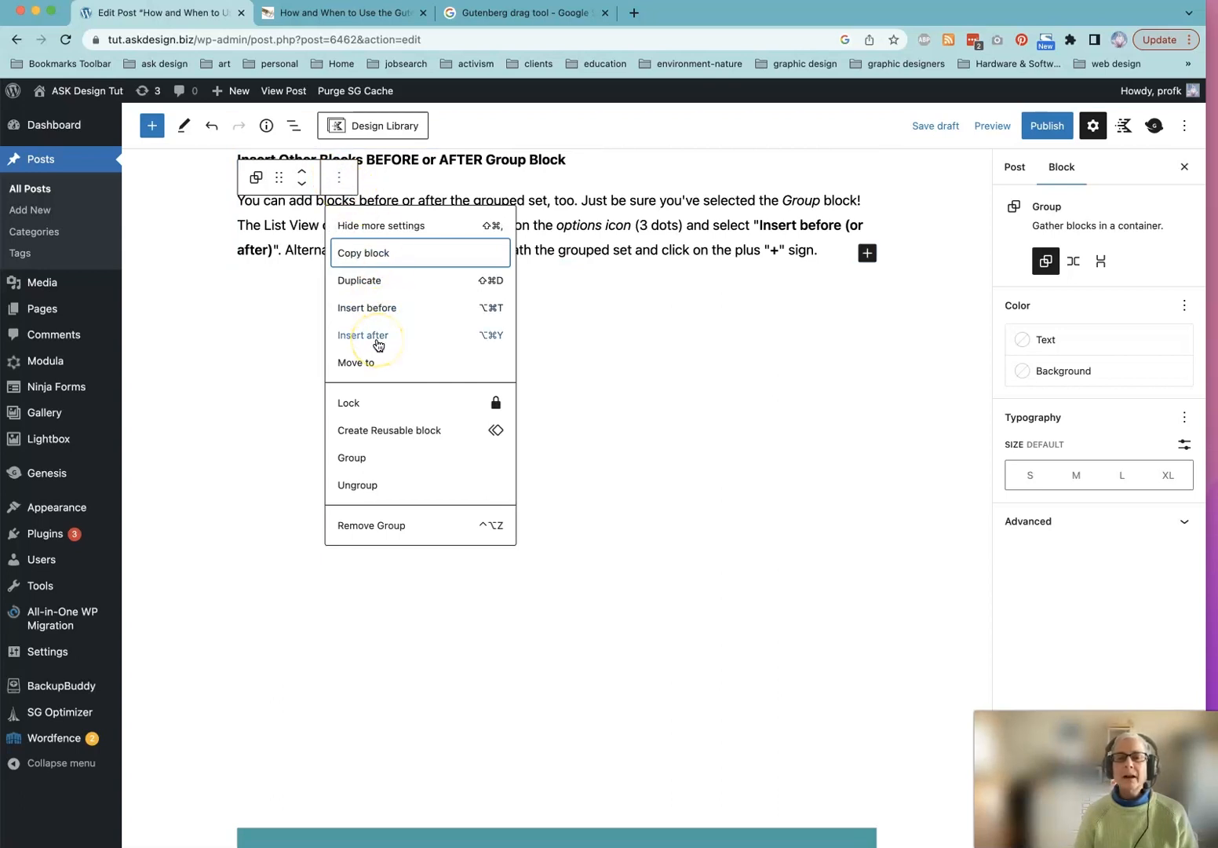
Expand the same Group in the List View and examine its Insert before and Insert after options, closing the List View when done.
click(294, 125)
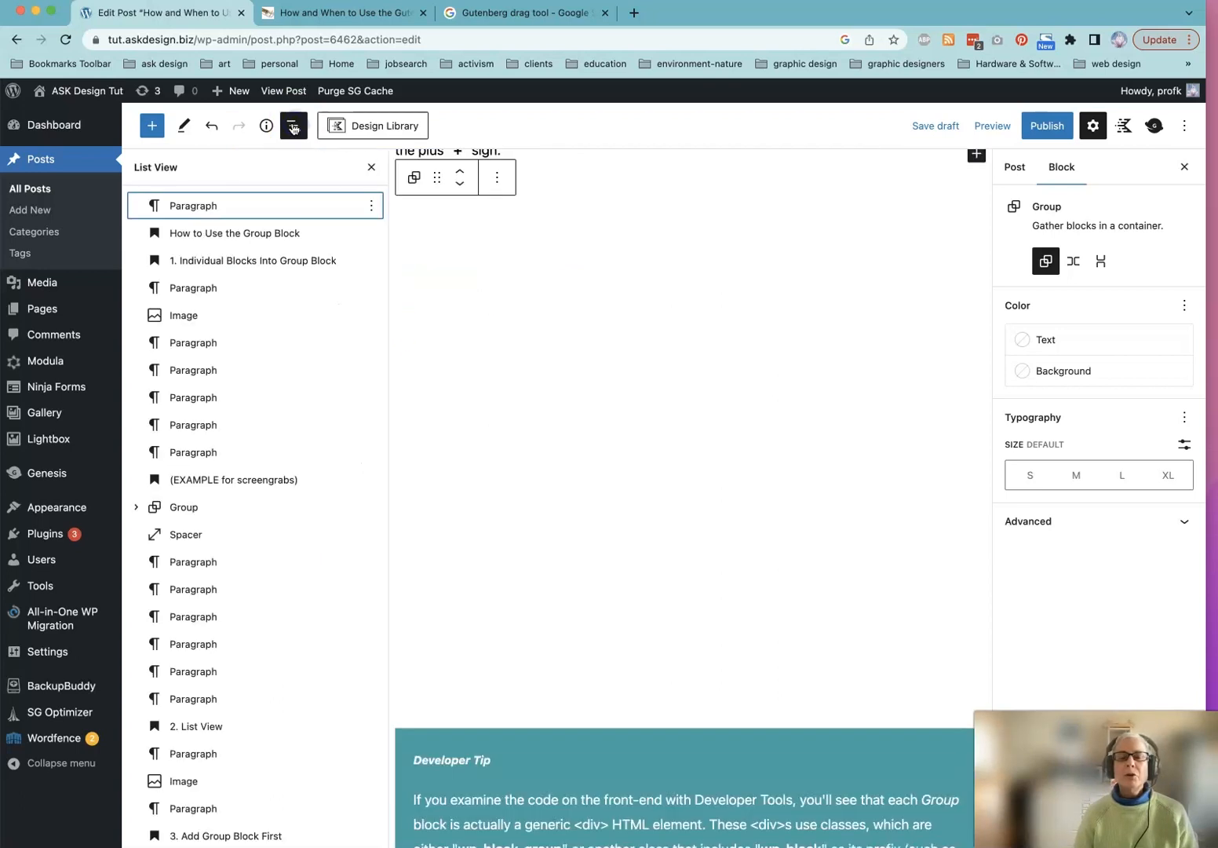
scroll(650, 512, up, 1)
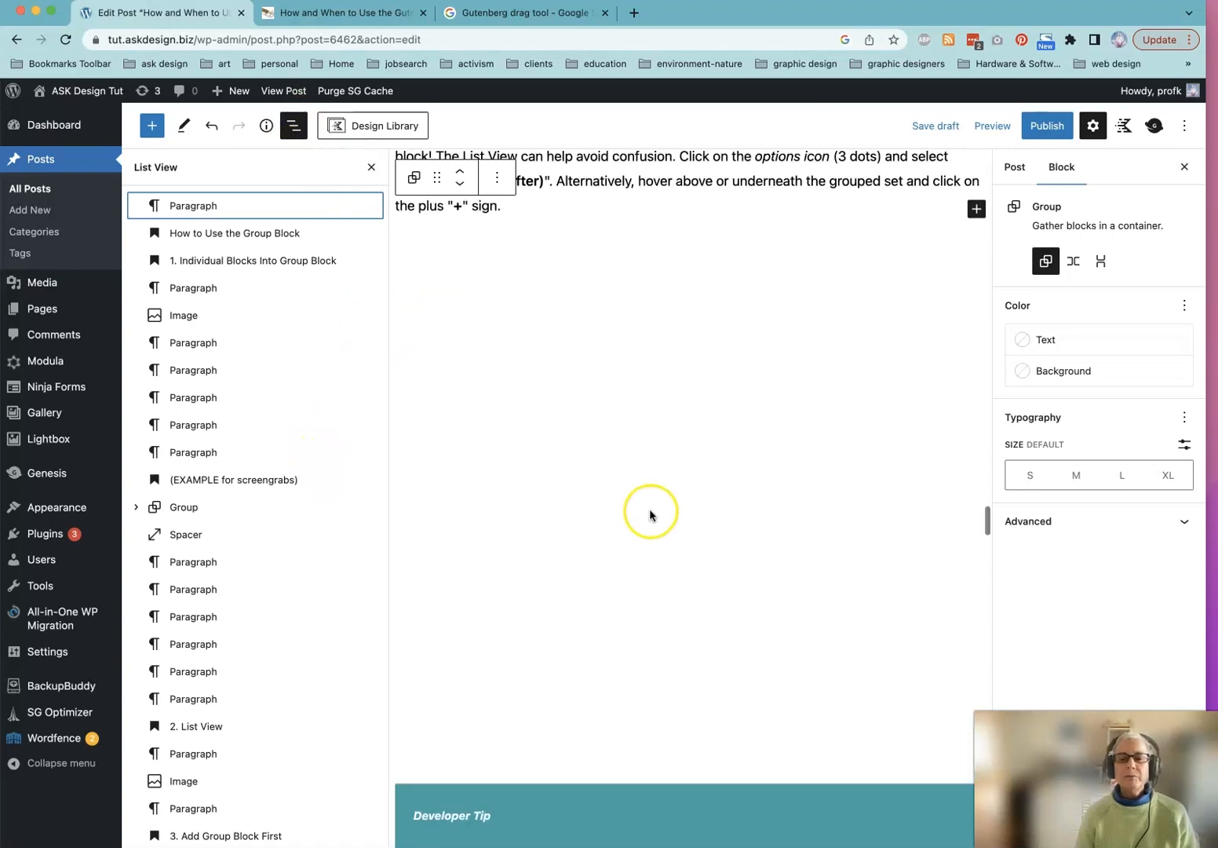
scroll(649, 508, up, 3)
scroll(315, 530, down, 6)
scroll(314, 530, down, 15)
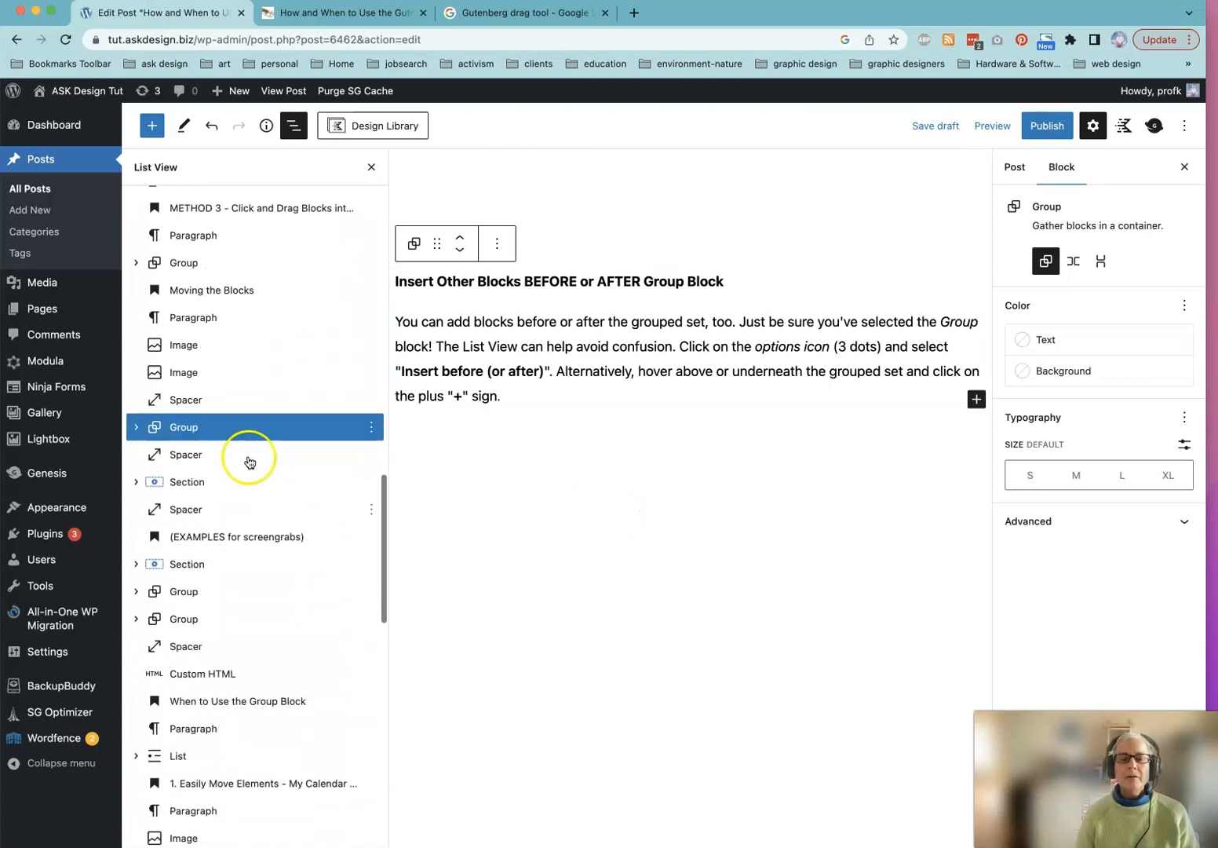
click(136, 426)
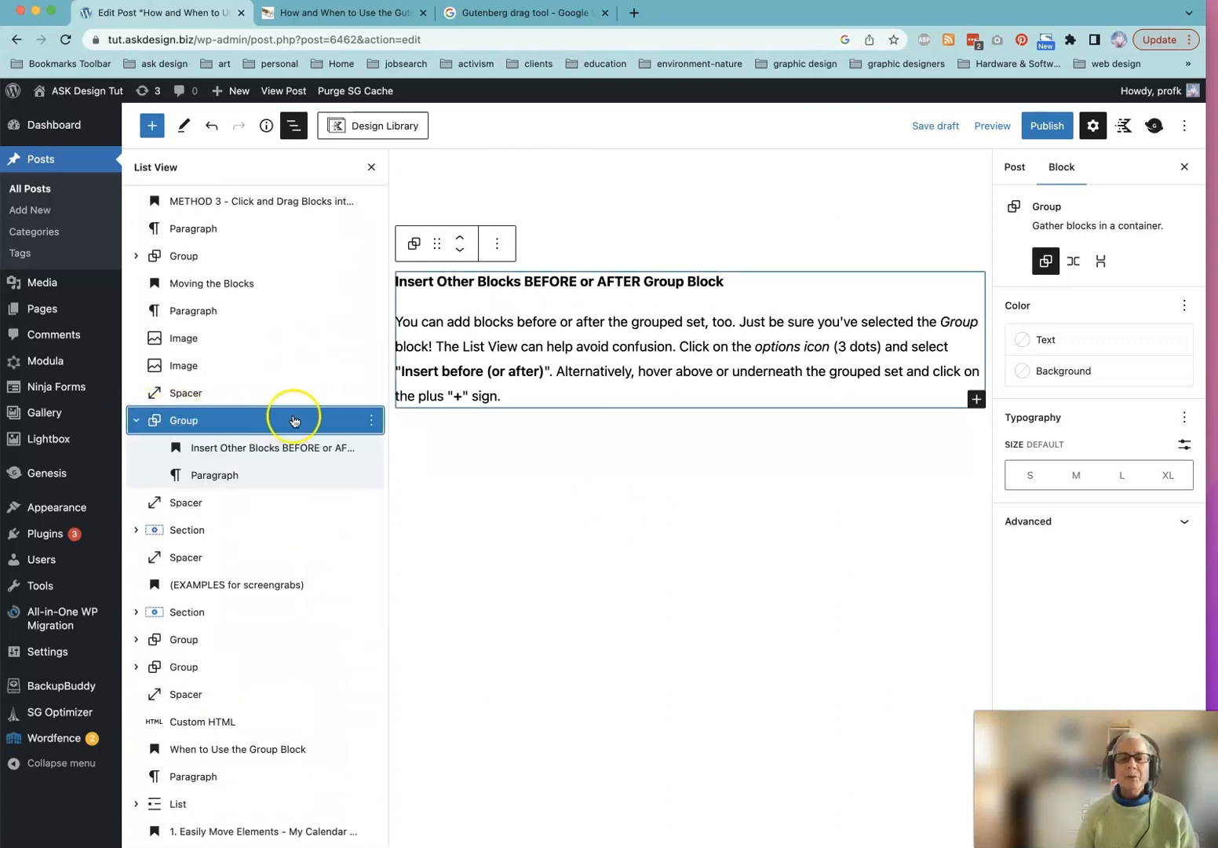
click(372, 420)
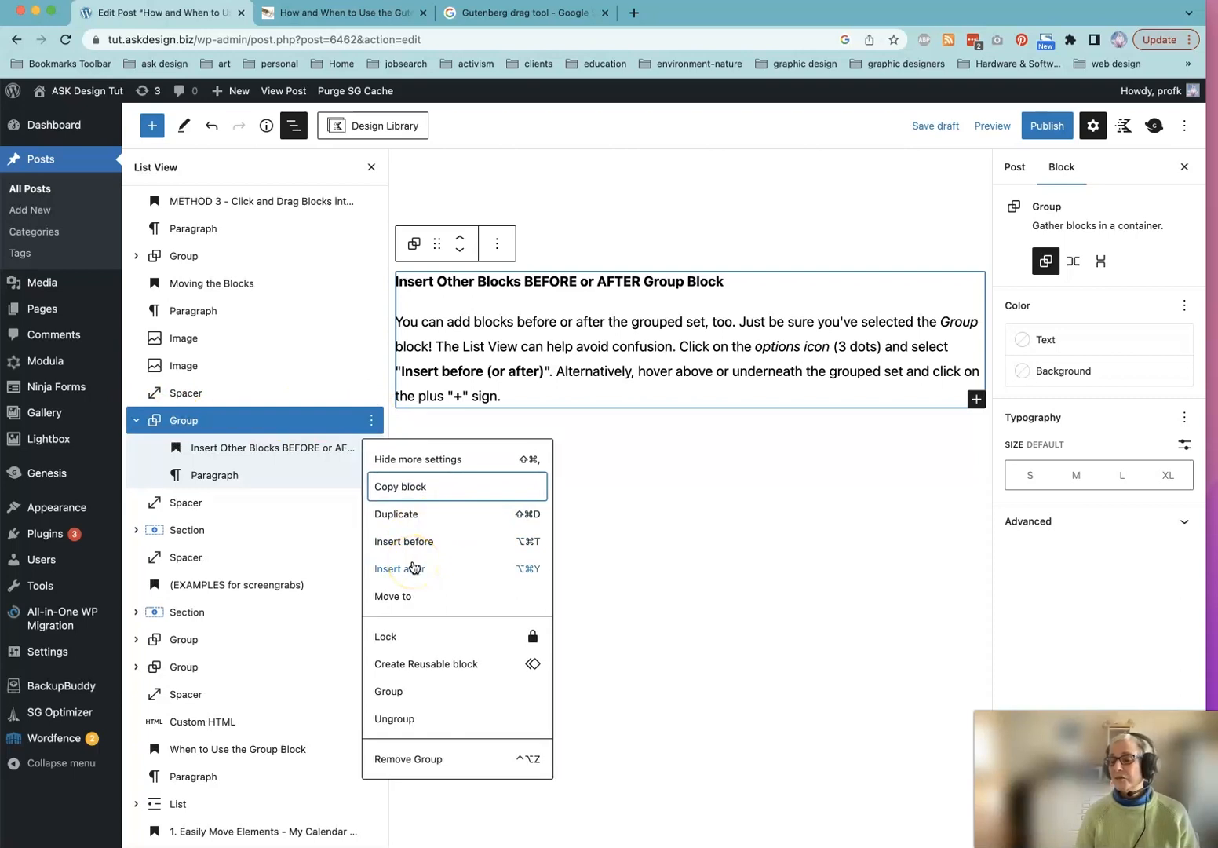
click(611, 278)
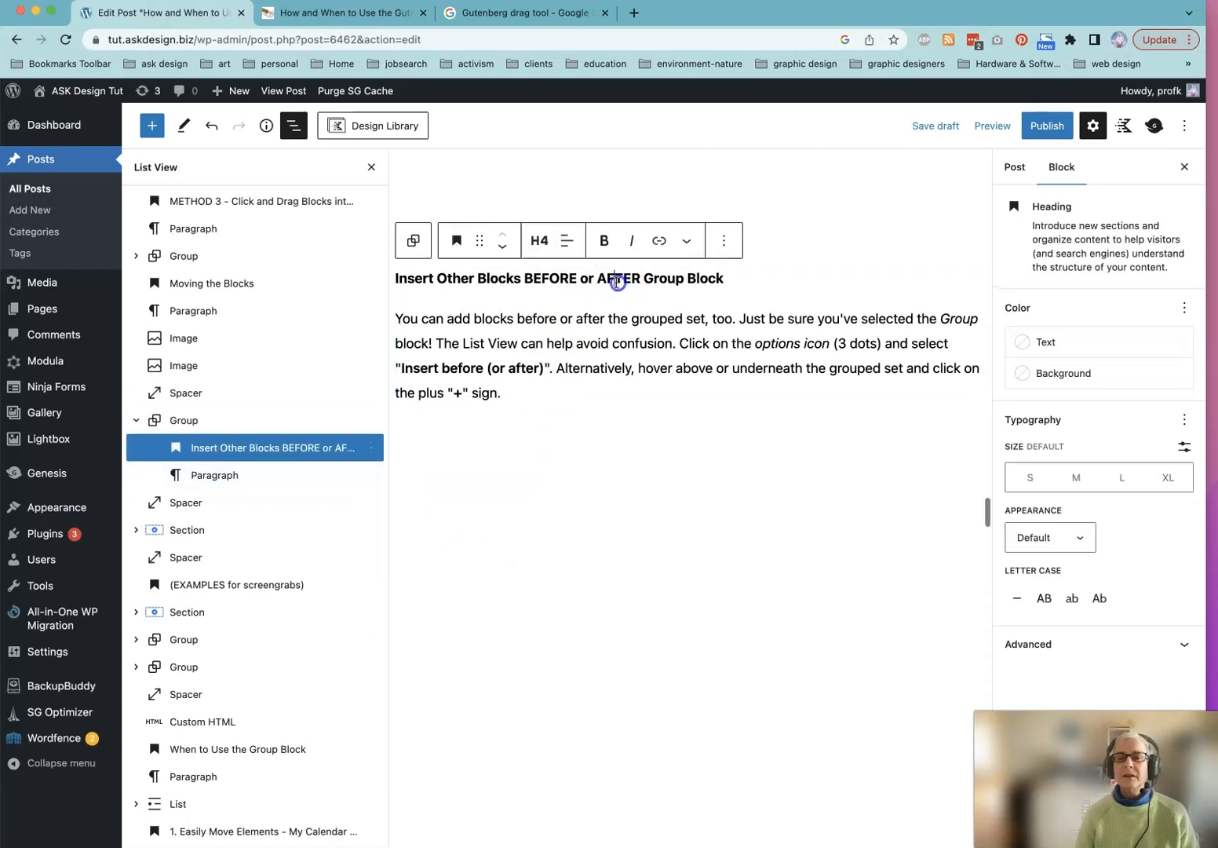
click(372, 166)
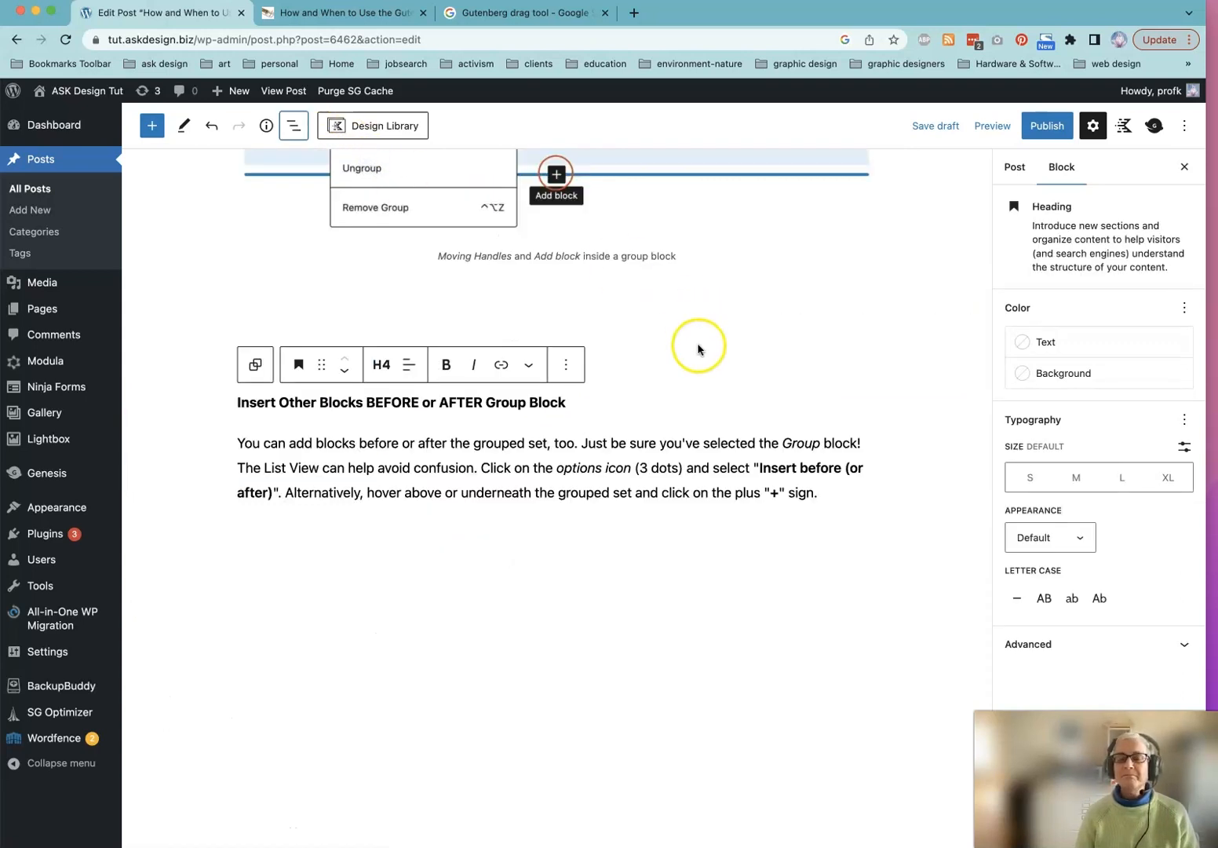
scroll(697, 347, down, 5)
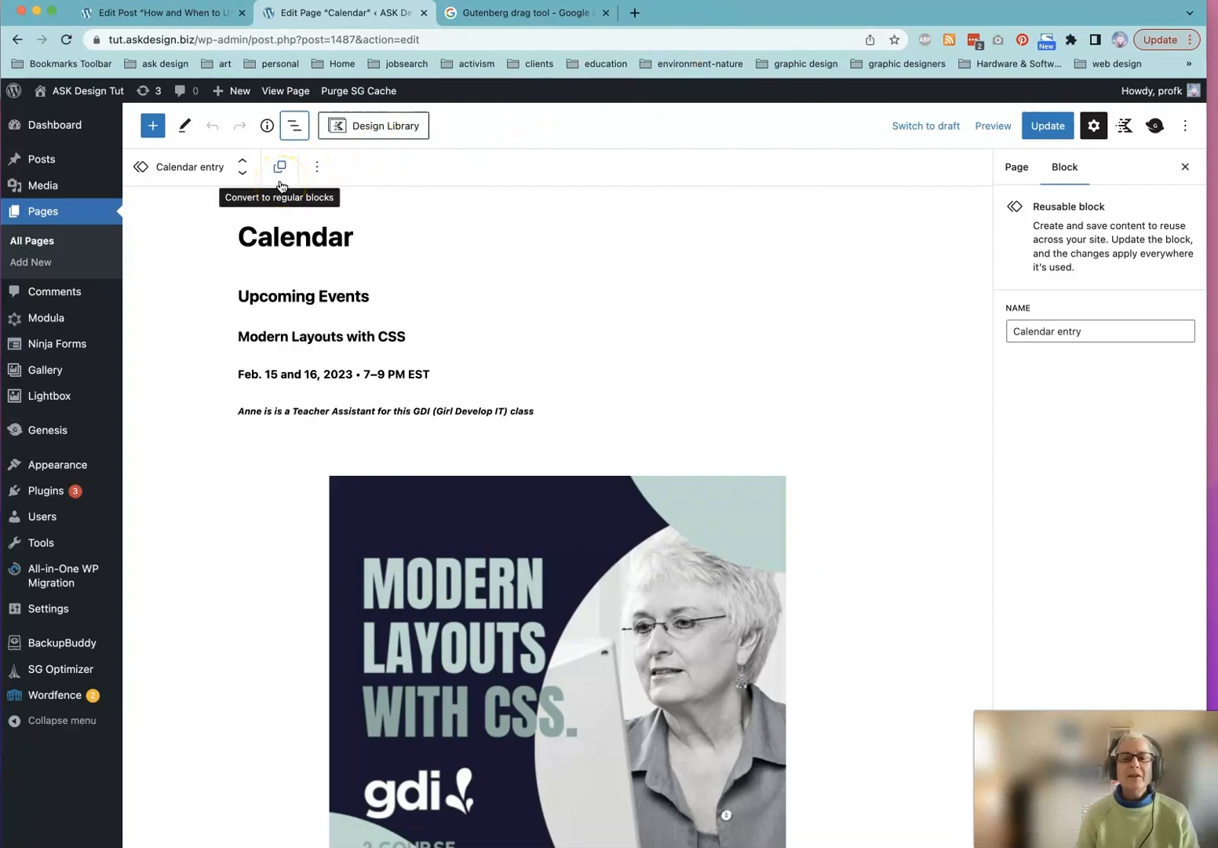
Group the five Calendar page blocks from the "Modern Layouts with CSS" heading through the image, using the List View.
click(295, 126)
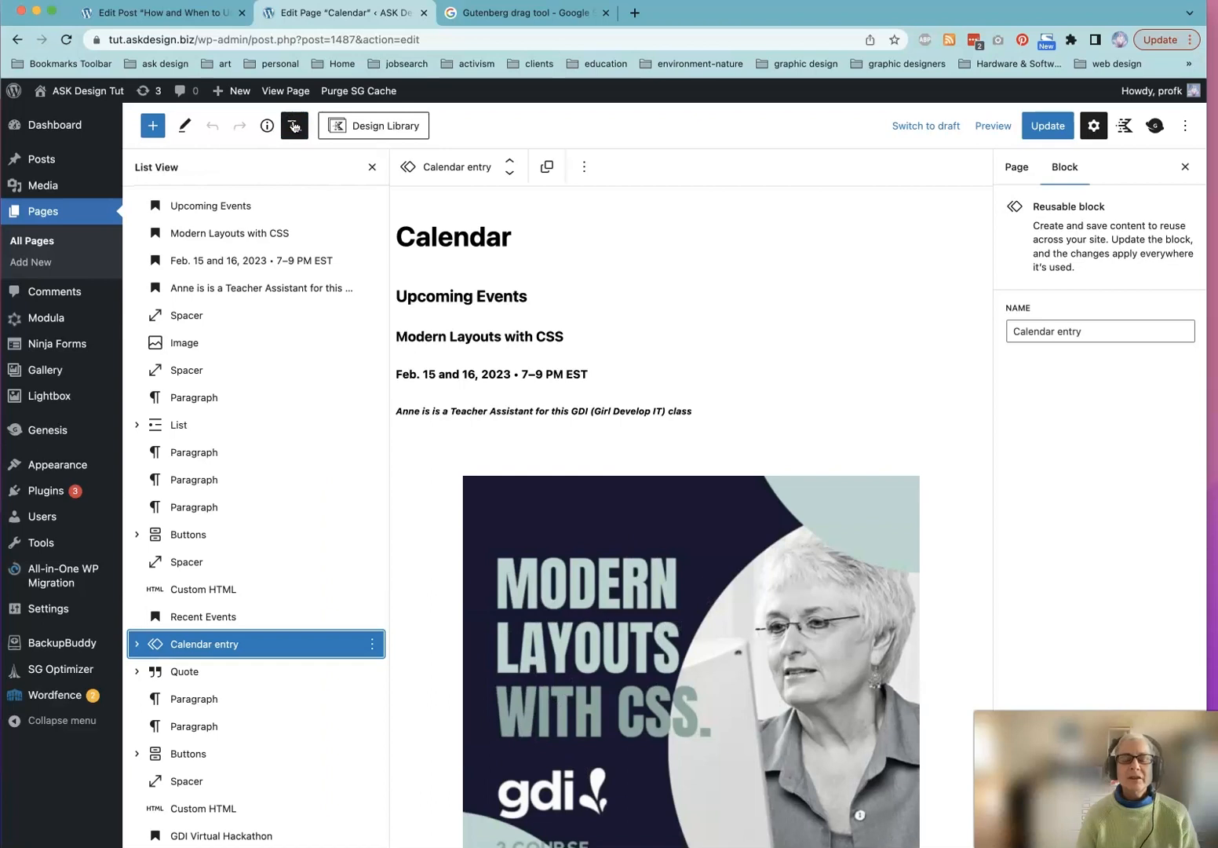
click(424, 295)
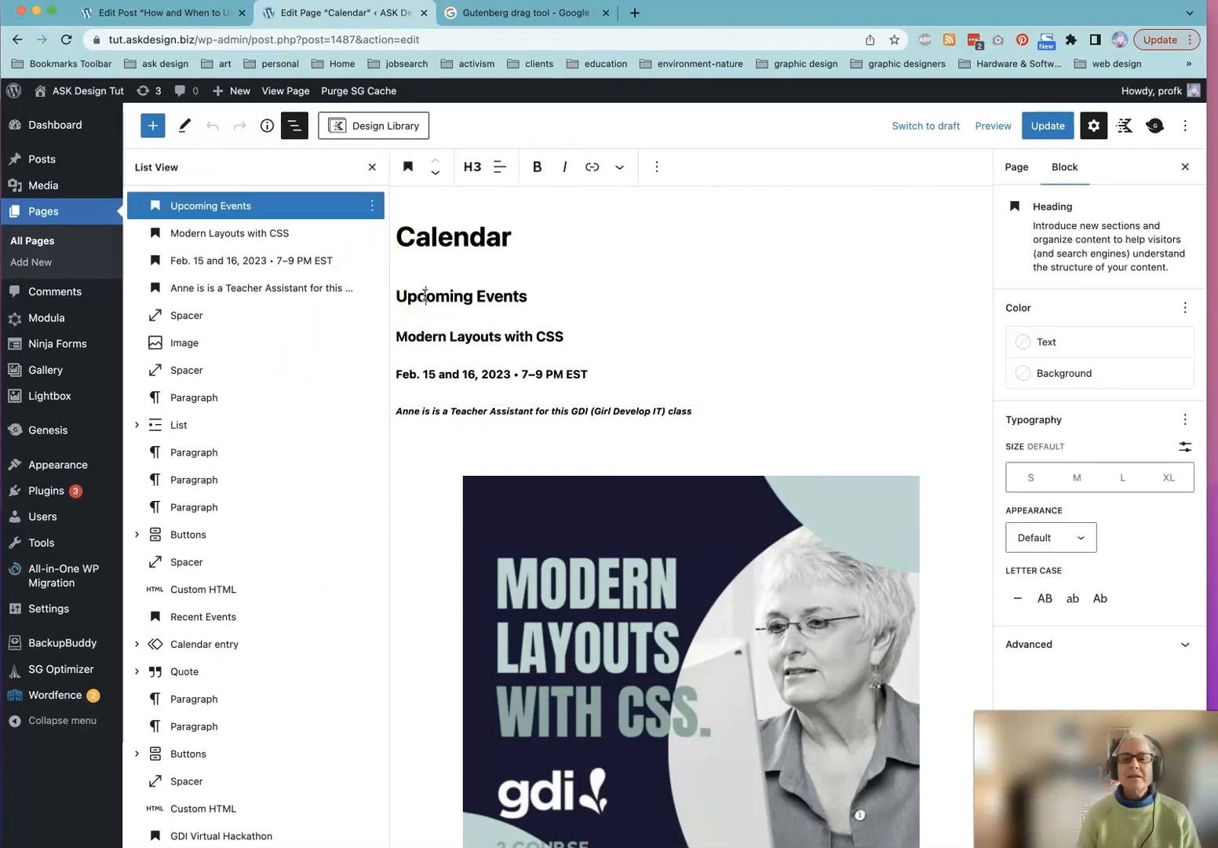
click(424, 295)
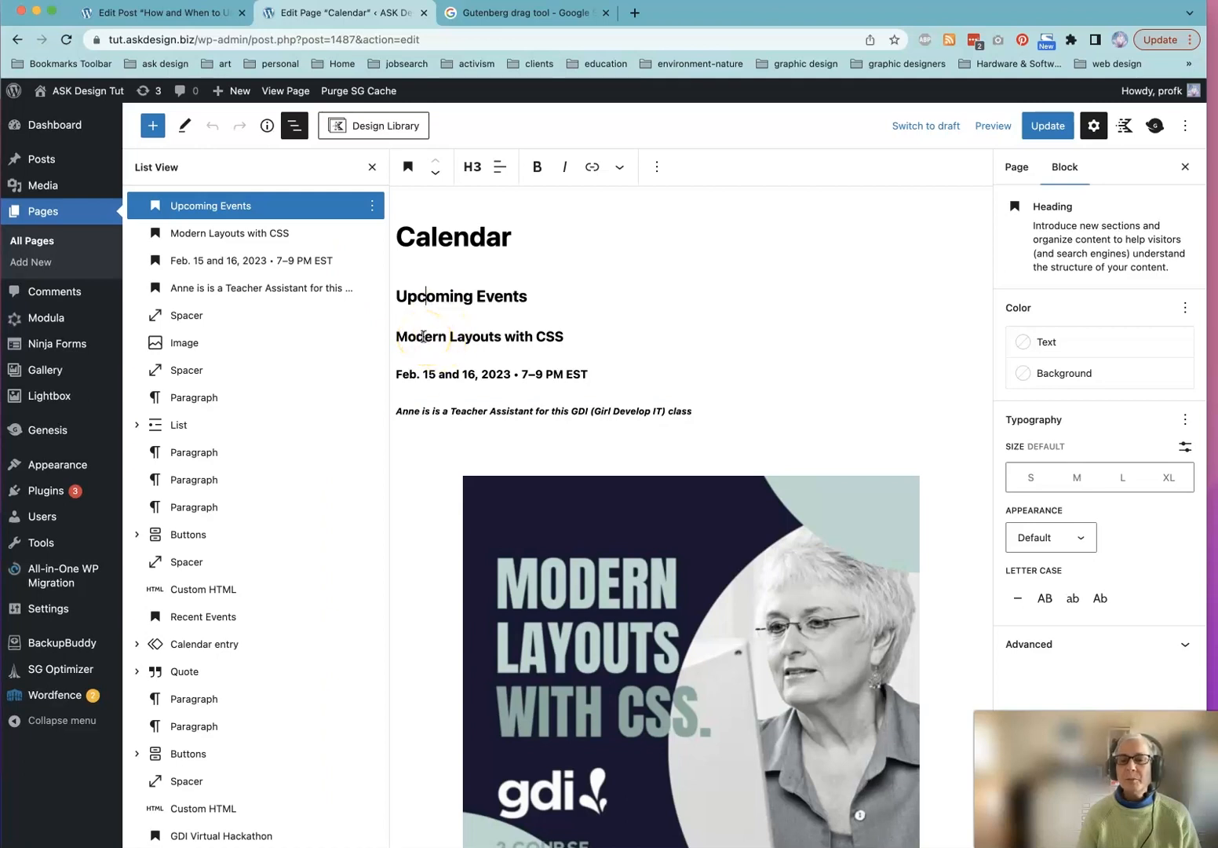
click(424, 336)
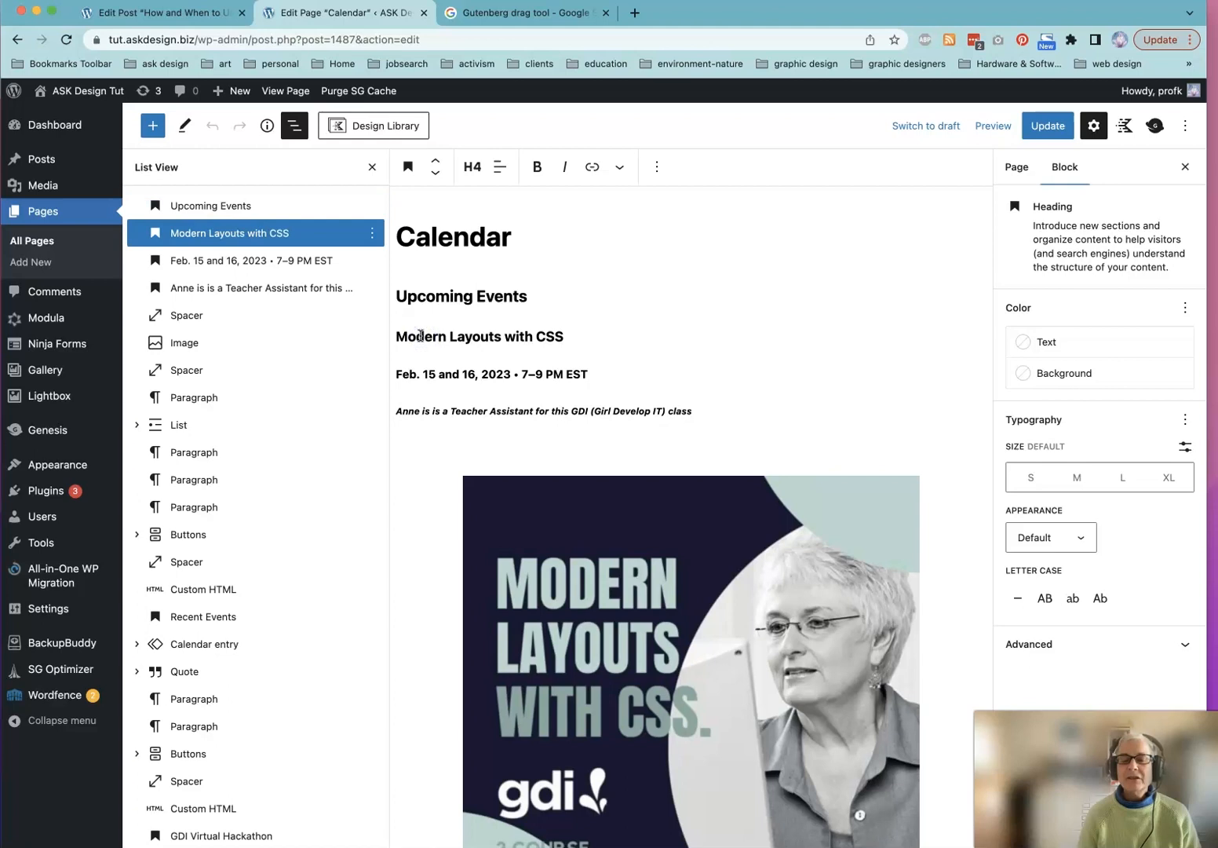
shift+click(442, 376)
shift+click(459, 410)
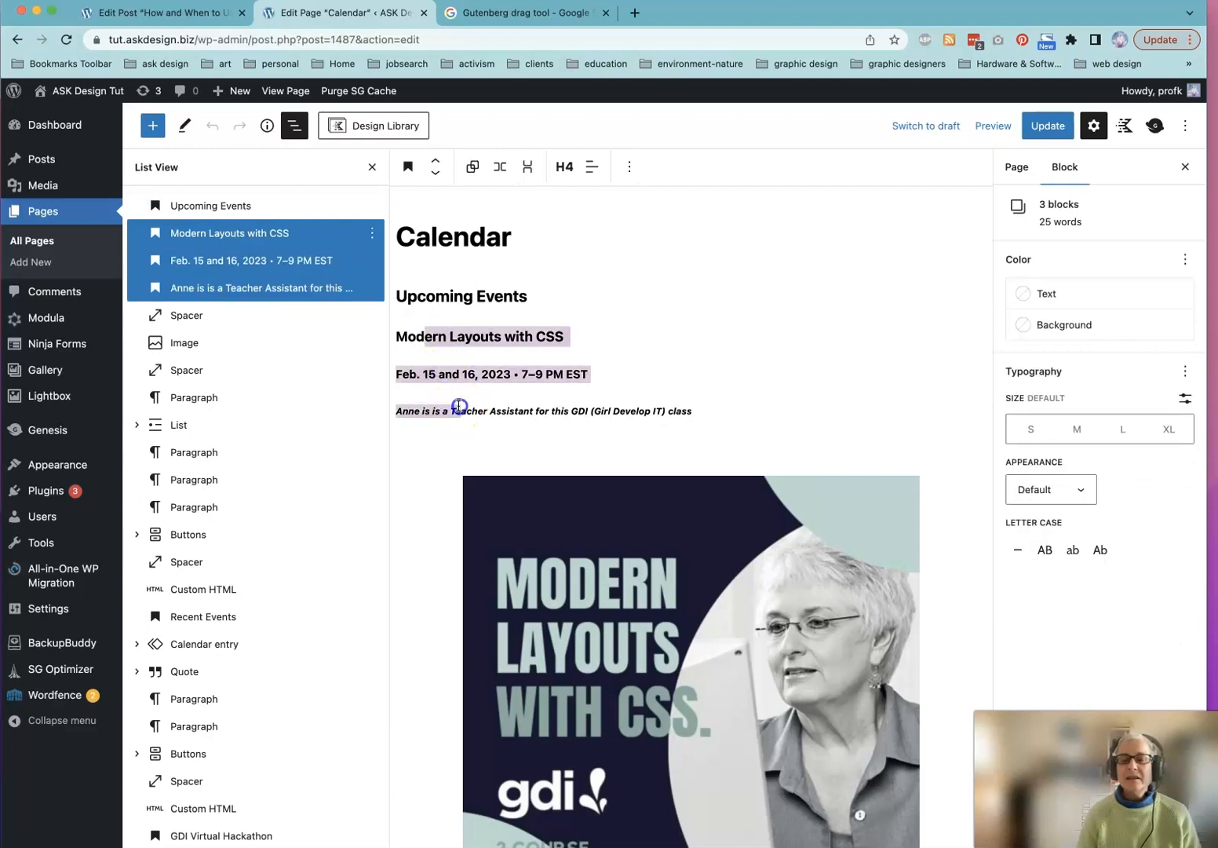
shift+click(530, 507)
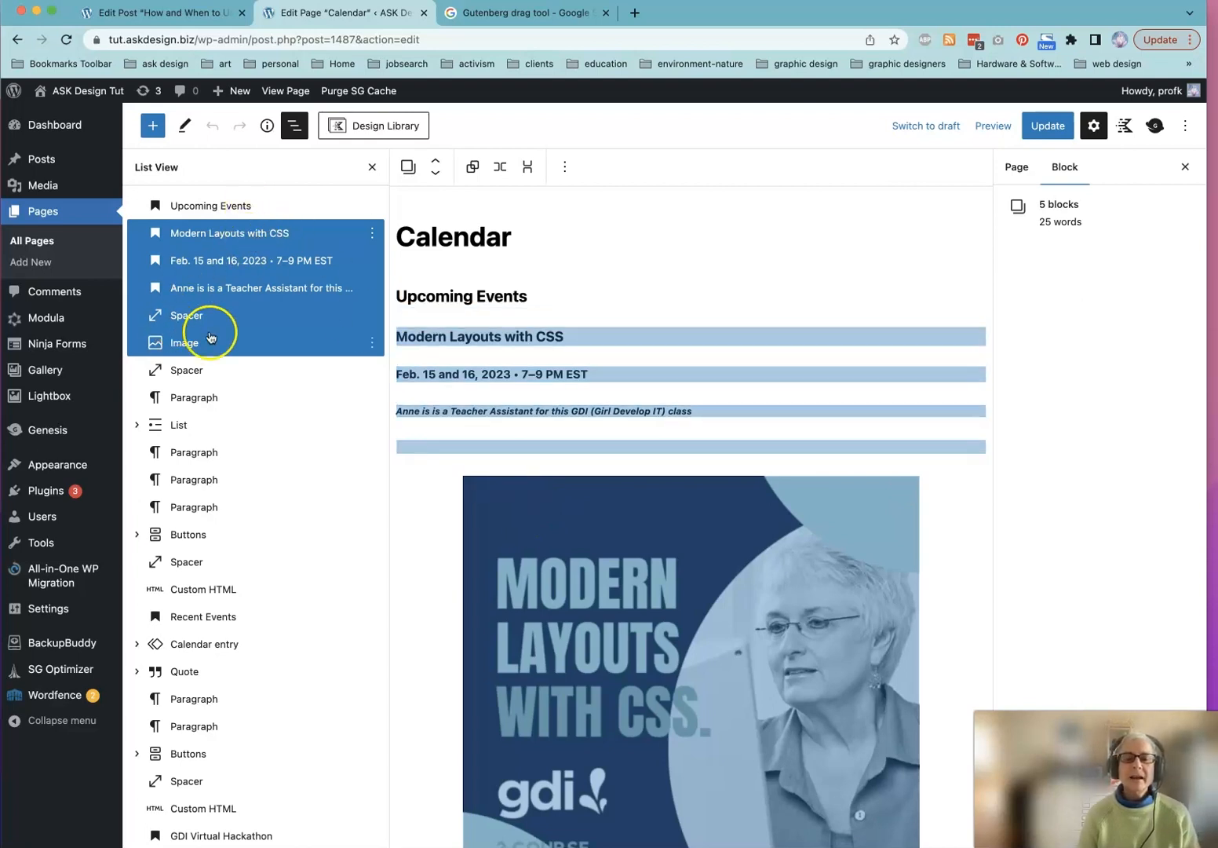
click(371, 234)
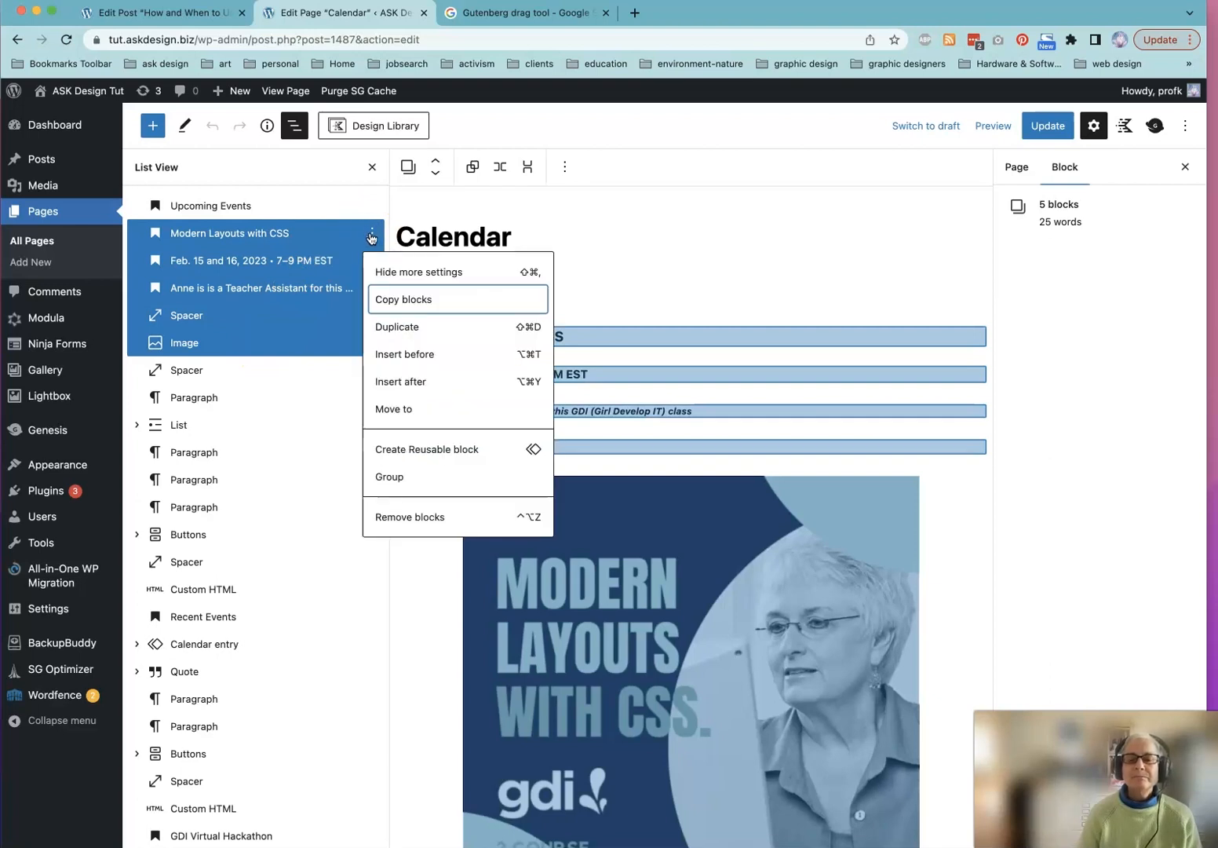
click(392, 476)
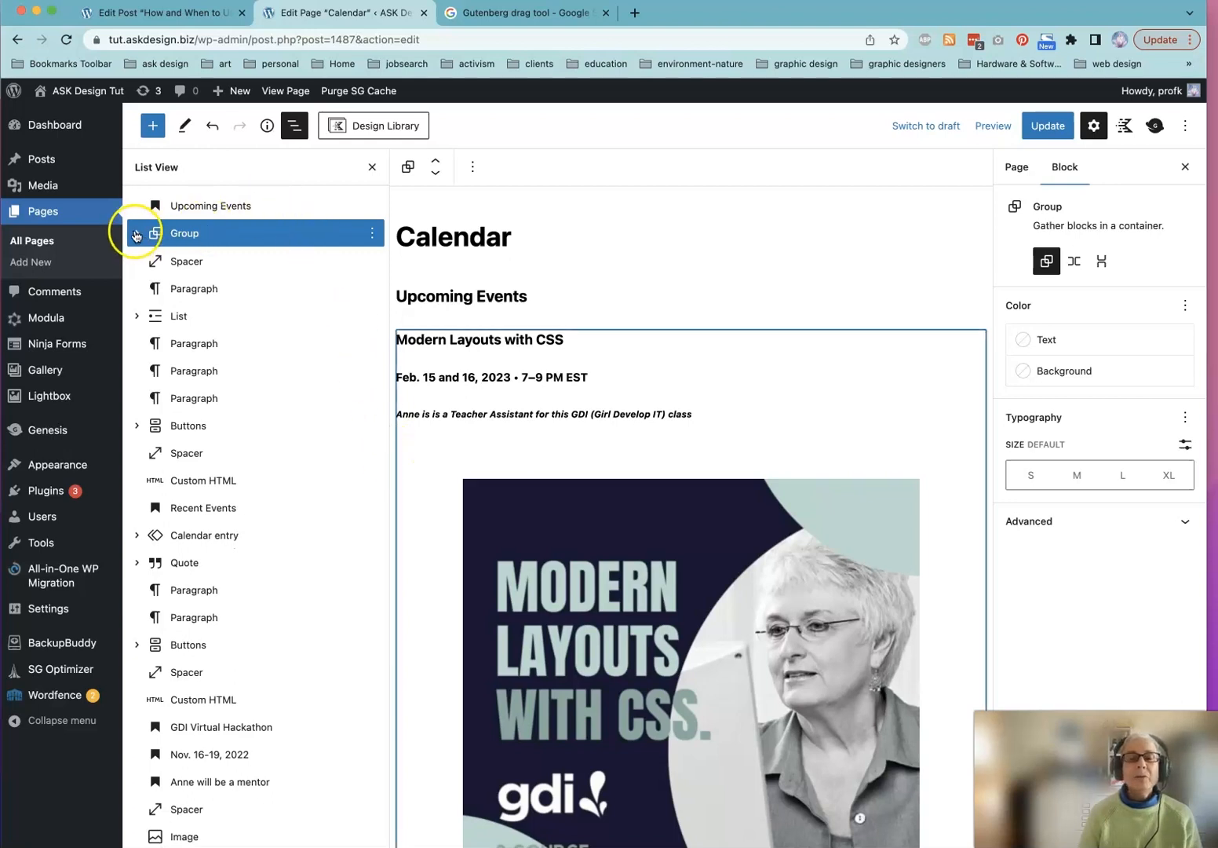
Duplicate the new Group and move the copy down the page past the list and three paragraphs to the Buttons block.
click(370, 234)
click(390, 325)
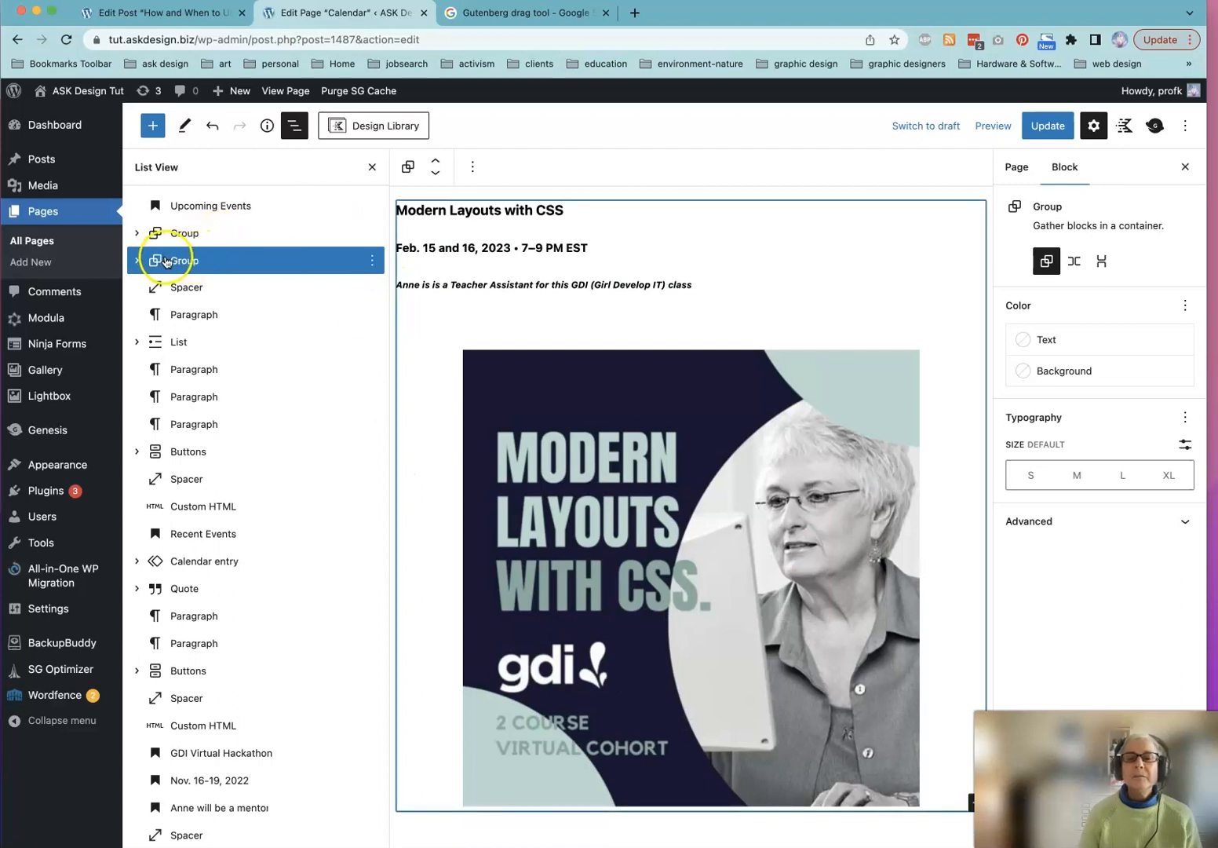
click(436, 175)
click(436, 174)
click(436, 174)
click(436, 174)
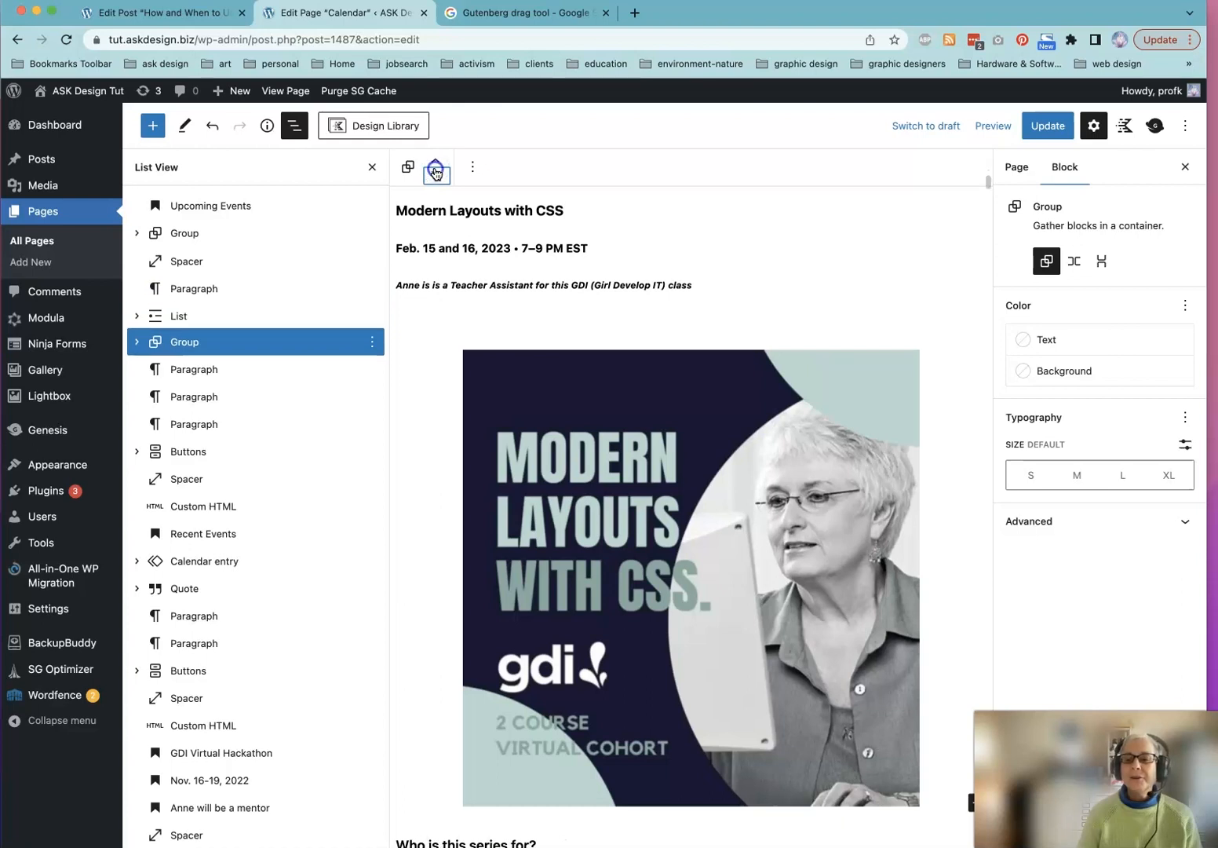
click(435, 175)
click(436, 174)
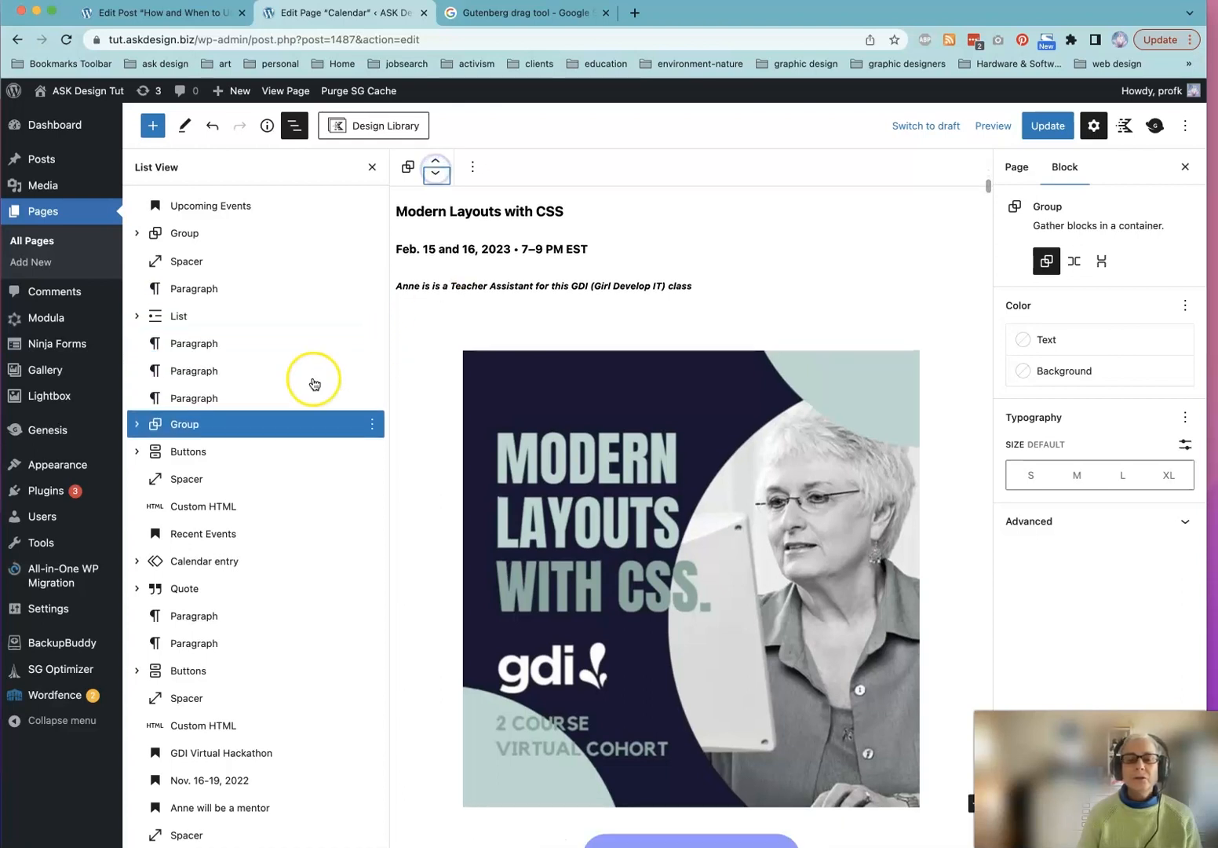
drag(188, 426, 187, 469)
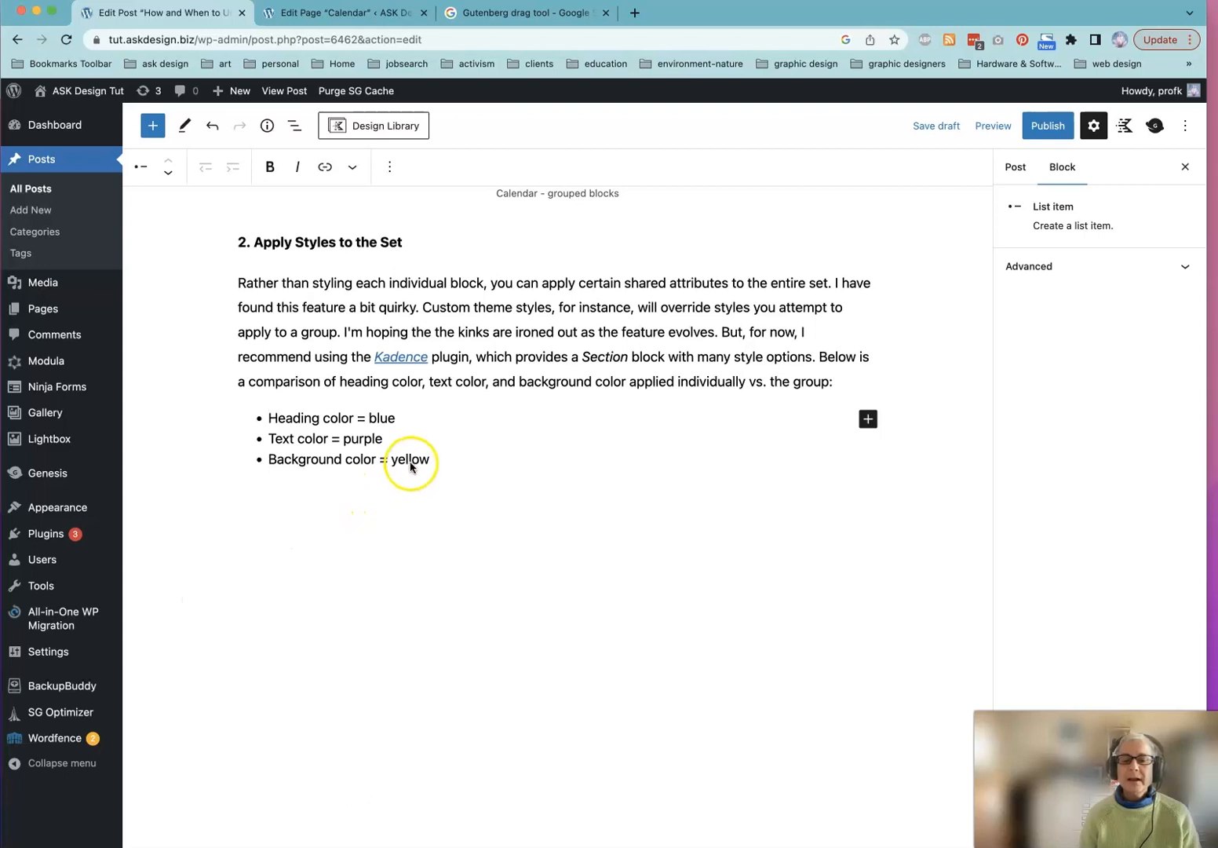
Examine the color list and the individual versus group styling examples under "2. Apply Styles to the Set" in the post.
click(380, 420)
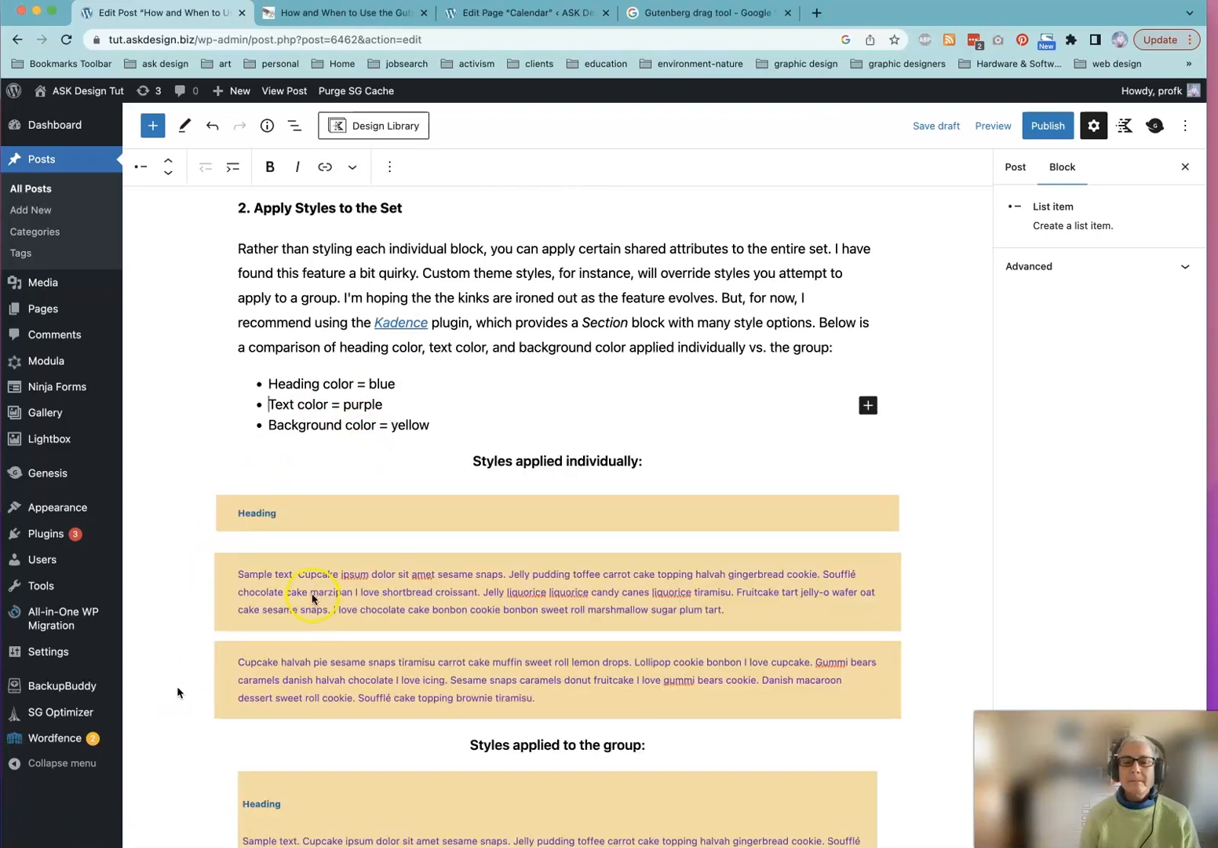
Examine the text and background color settings of the heading and two paragraphs under "Styles applied individually".
click(348, 507)
shift+click(352, 692)
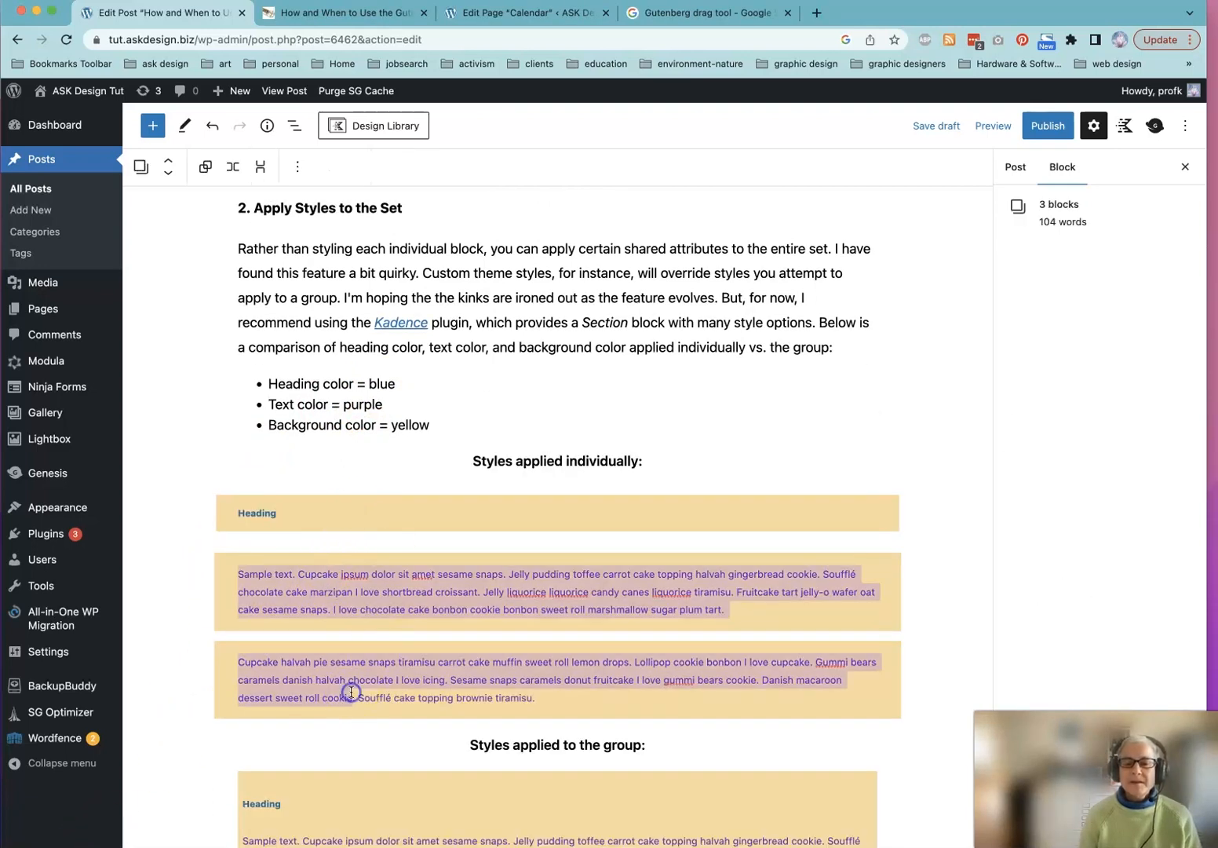
click(261, 513)
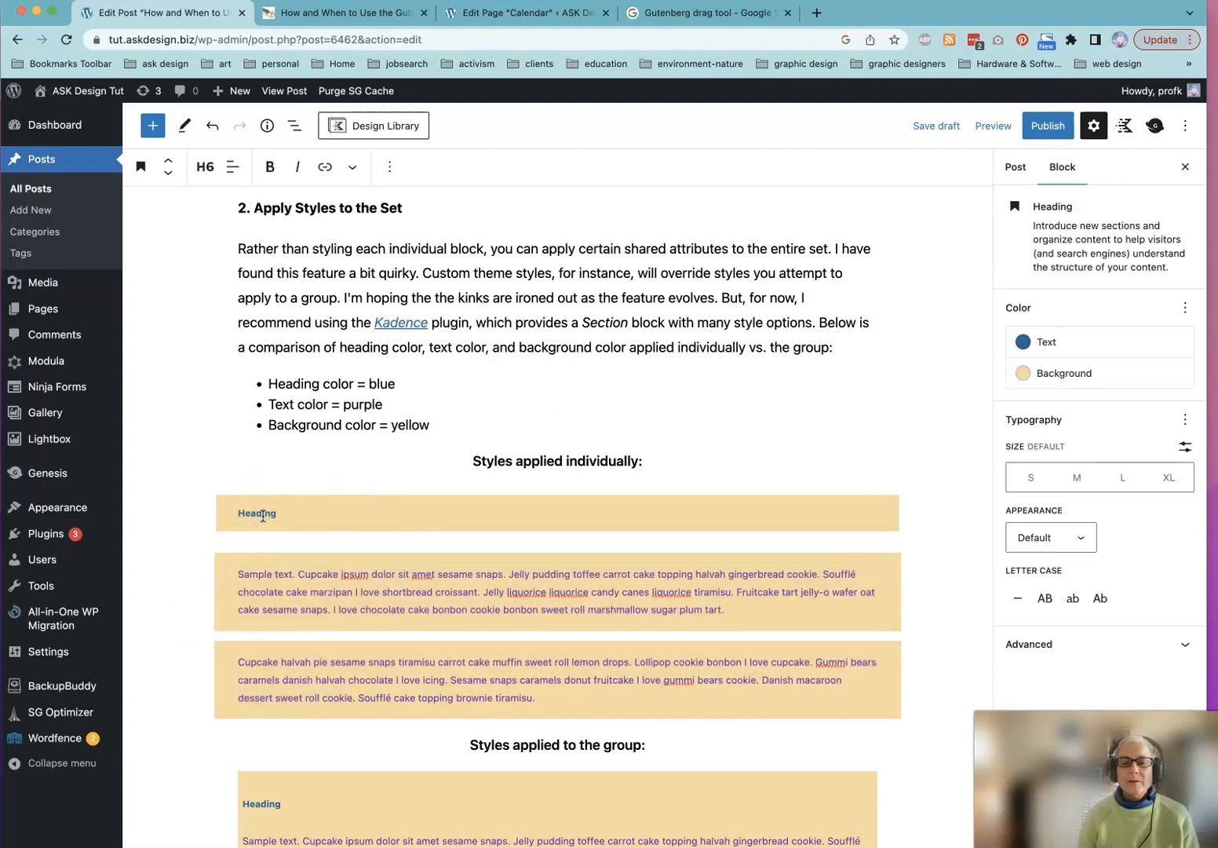
click(393, 587)
click(372, 672)
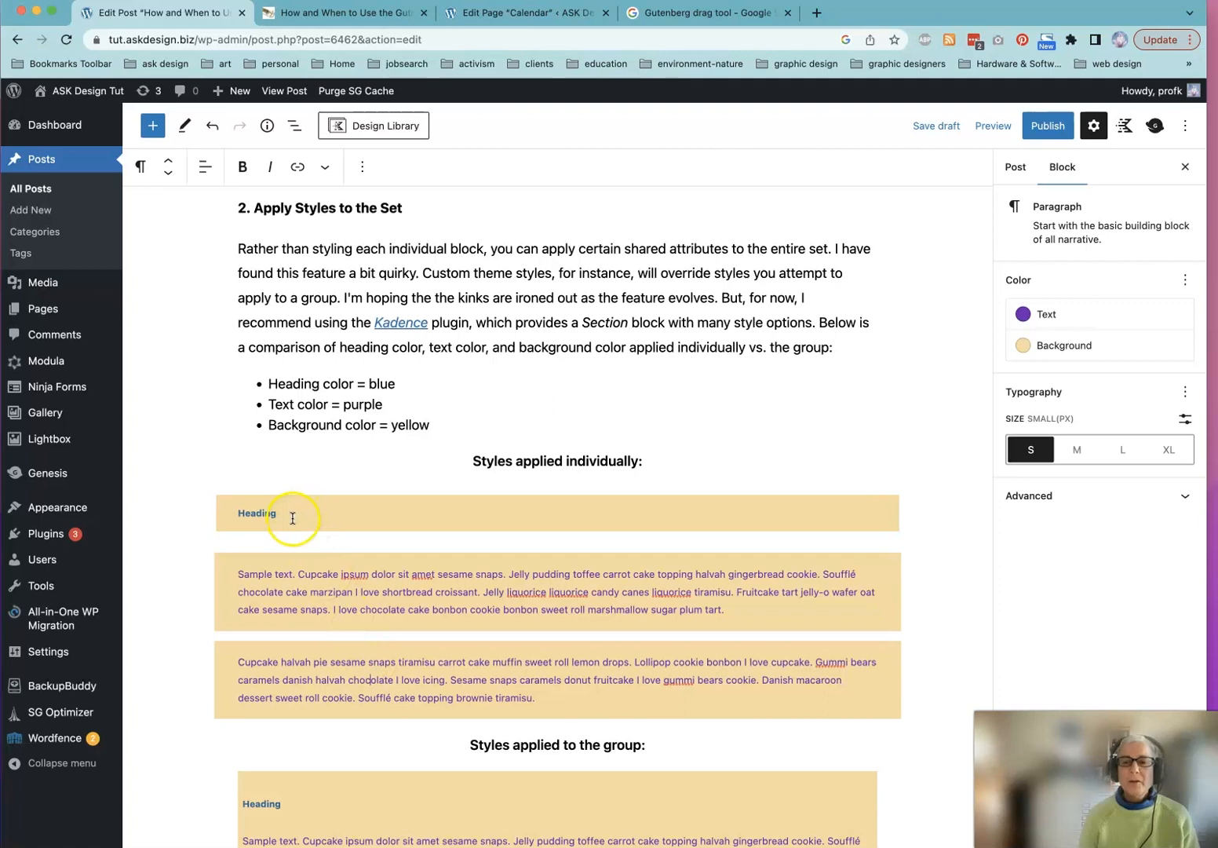
Compare the spacing and backgrounds of the individually styled blocks with the styled group in the post preview.
click(330, 16)
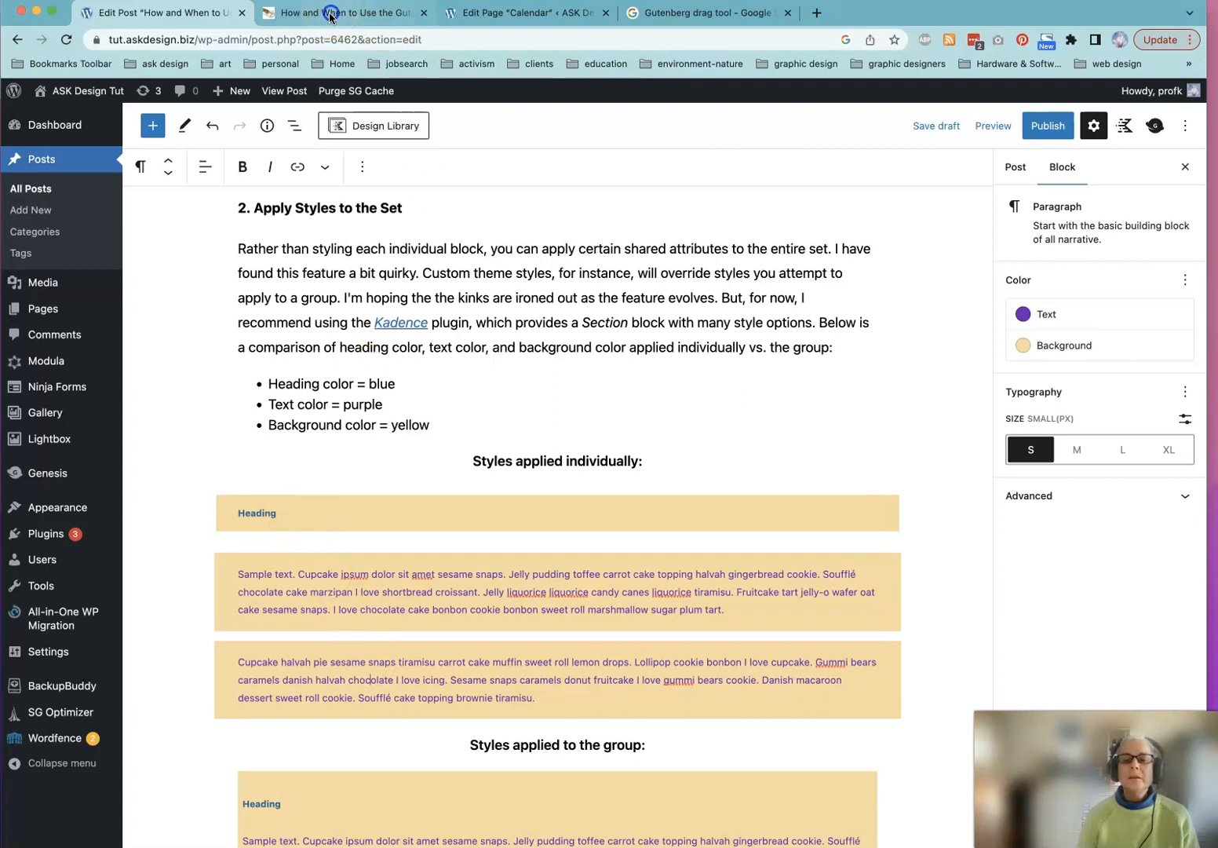
scroll(292, 436, down, 2)
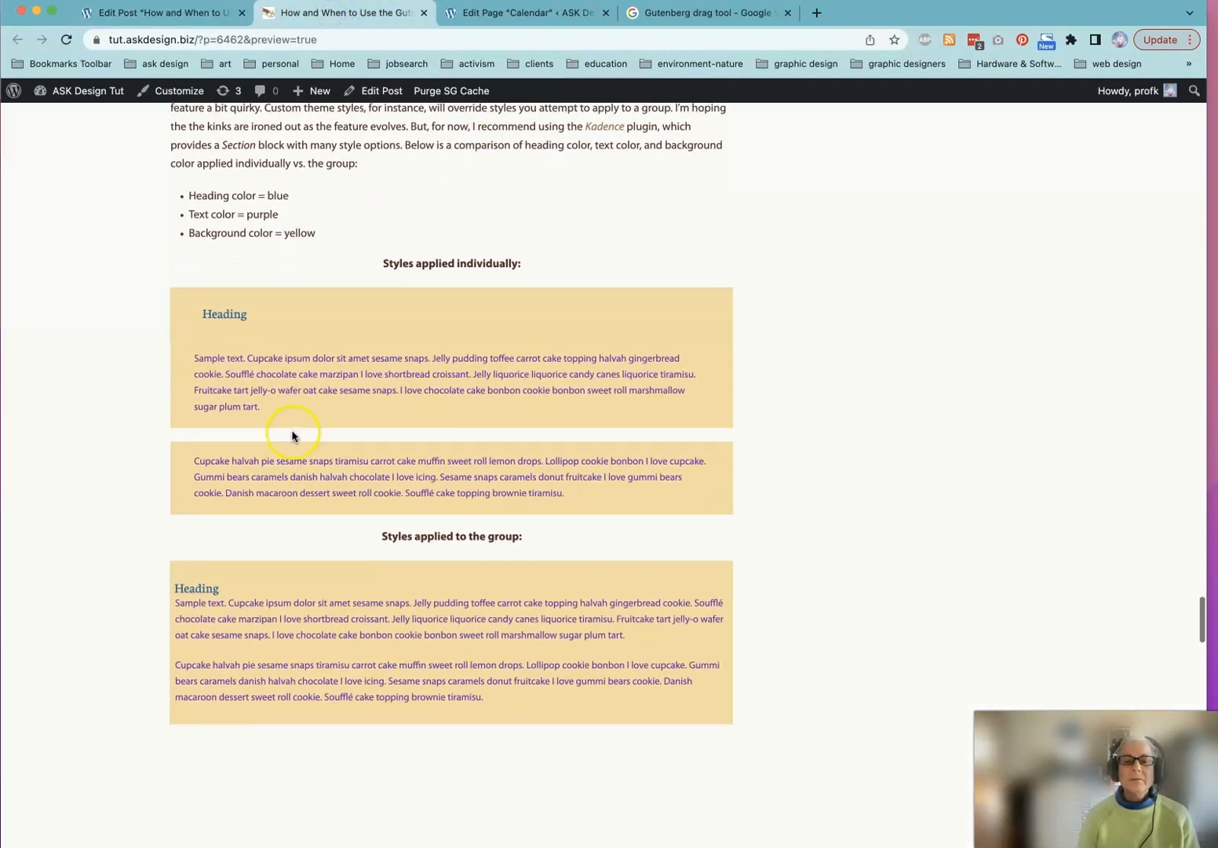
drag(201, 303, 430, 486)
click(293, 448)
click(247, 433)
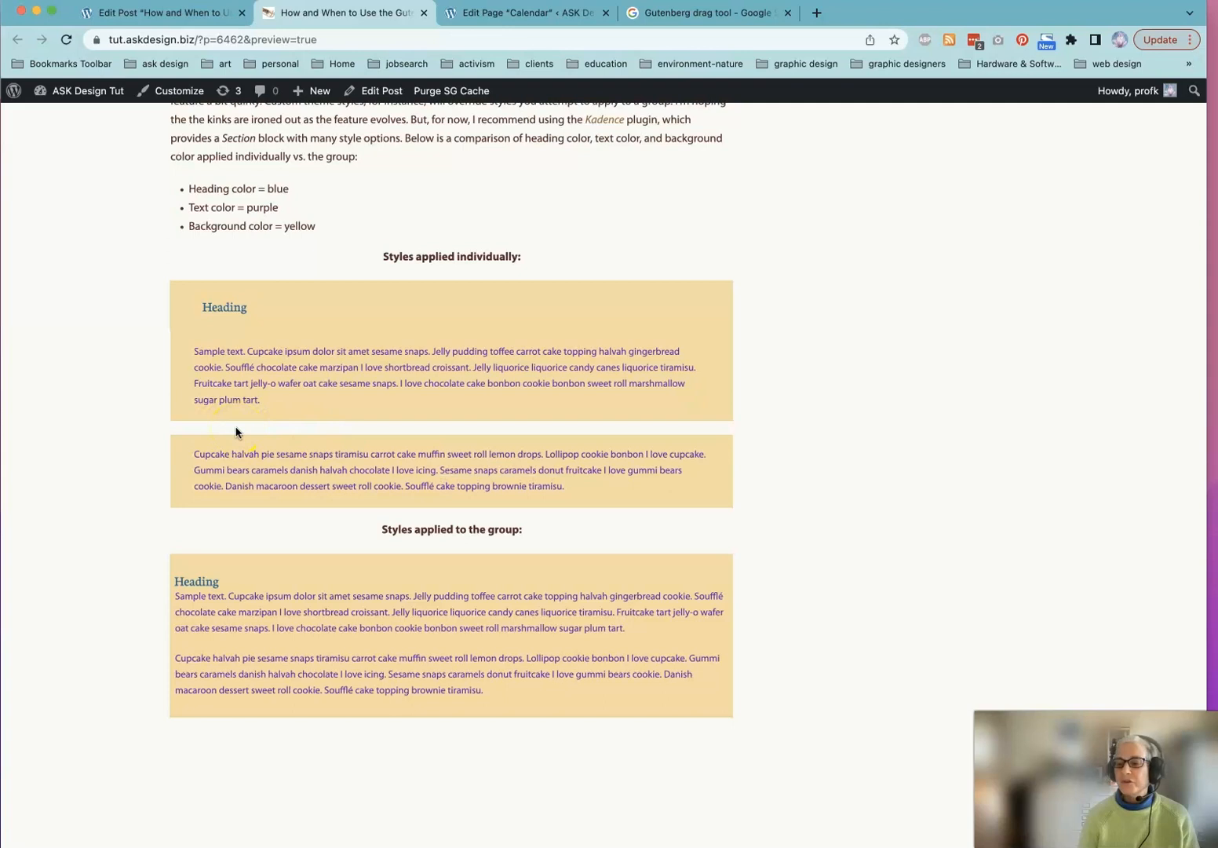
Return to the post editor and examine the color settings of the paragraph and heading under "Styles applied to the group".
click(176, 10)
scroll(192, 531, down, 5)
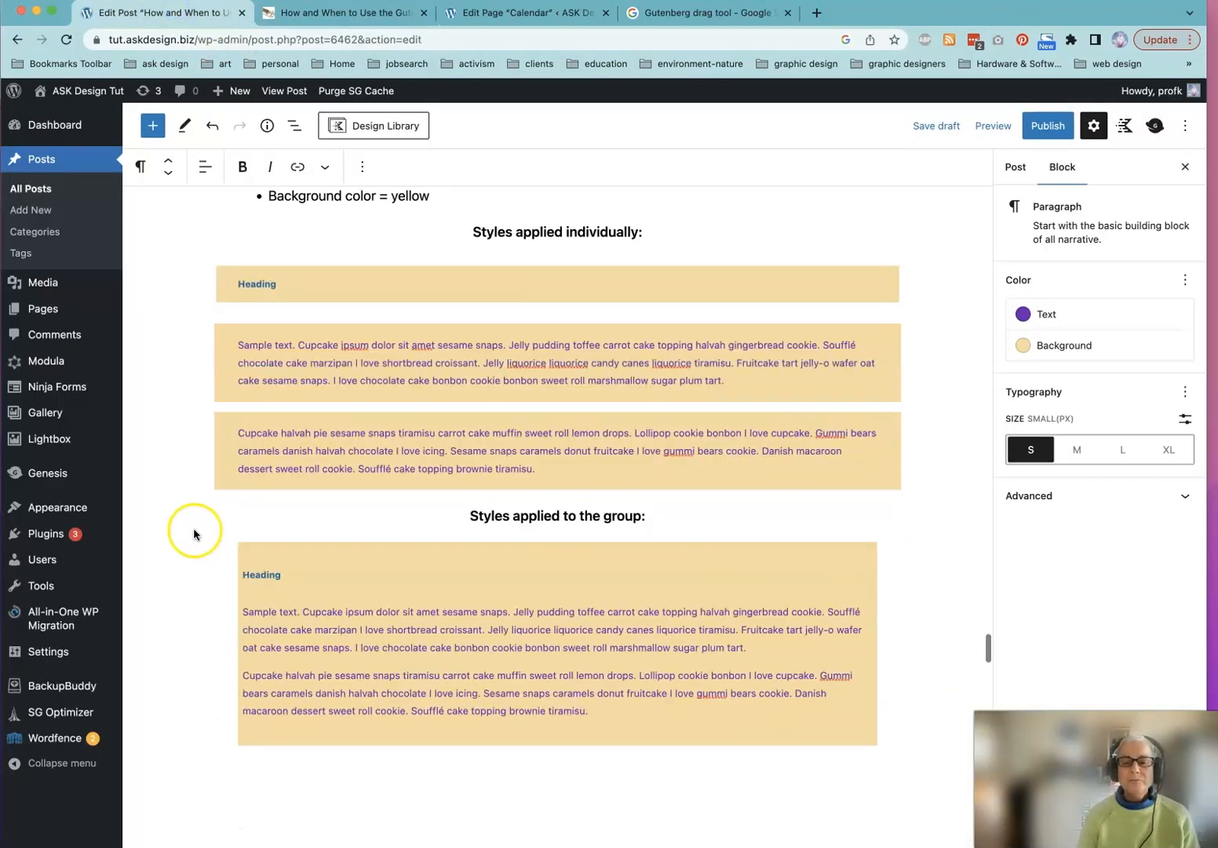
click(346, 547)
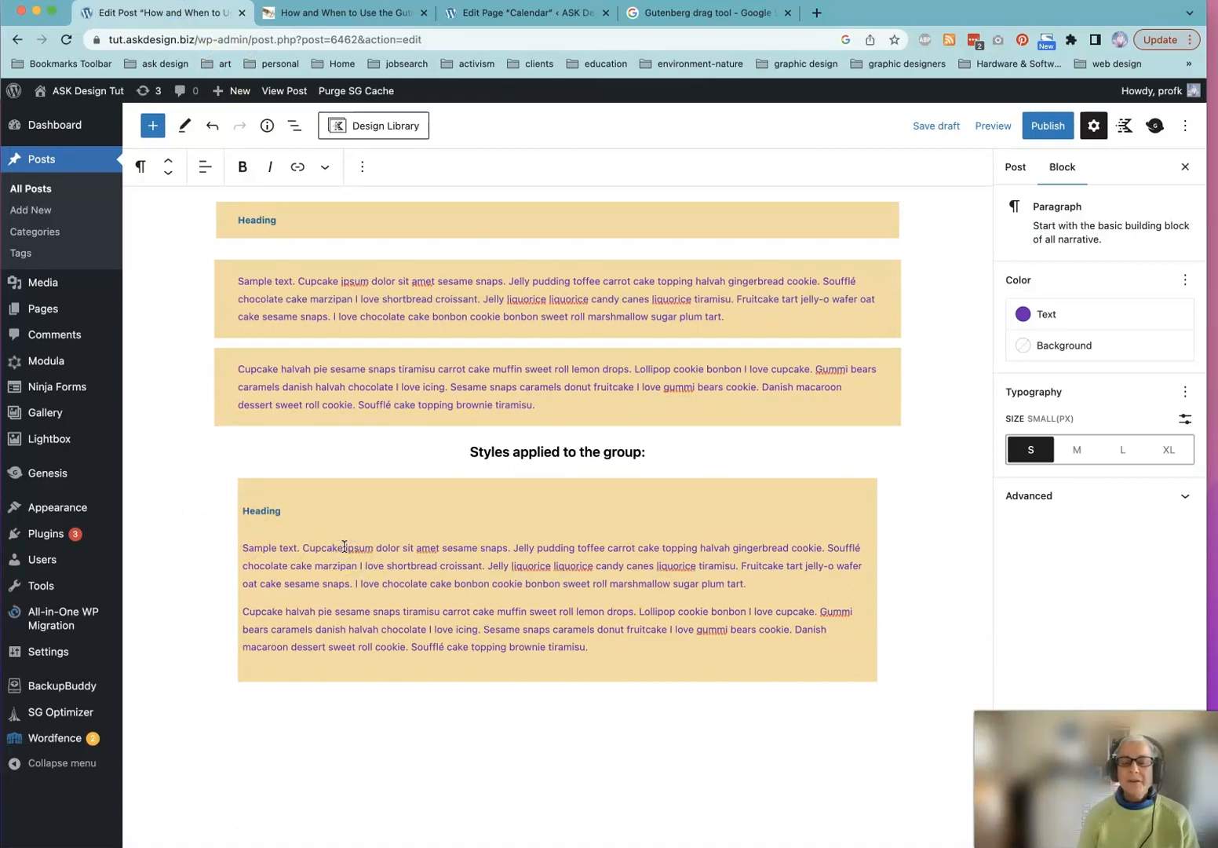
click(263, 510)
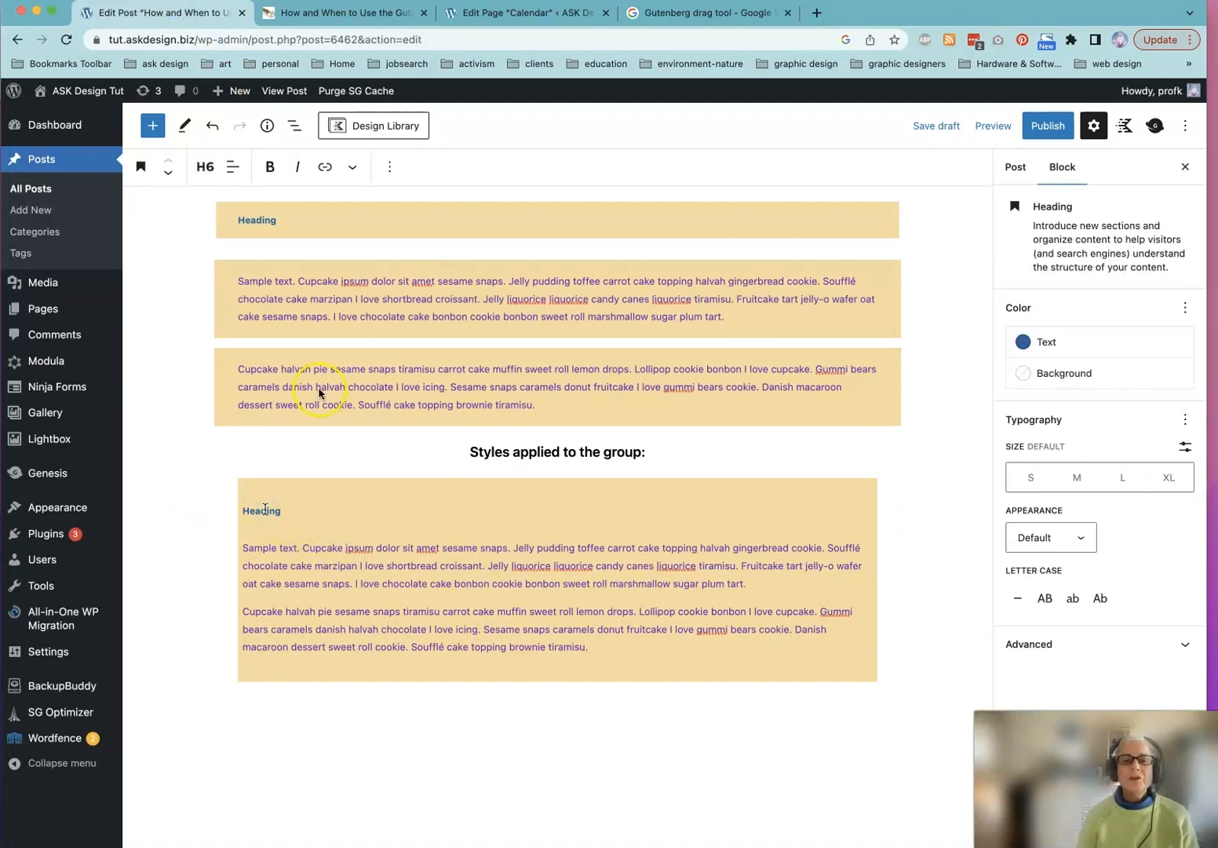
Locate the Section that wraps the styled Group in the List View and select it.
click(294, 126)
scroll(314, 593, down, 15)
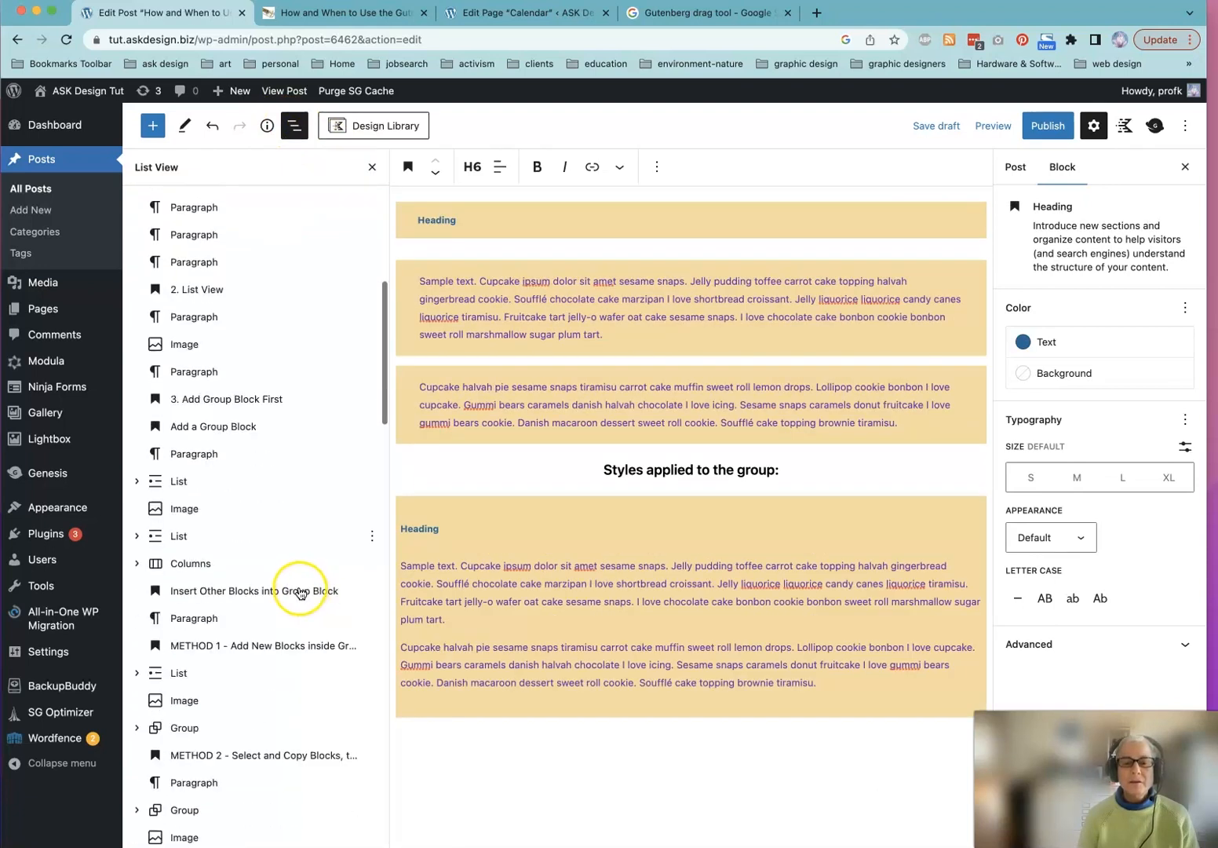
scroll(301, 590, down, 10)
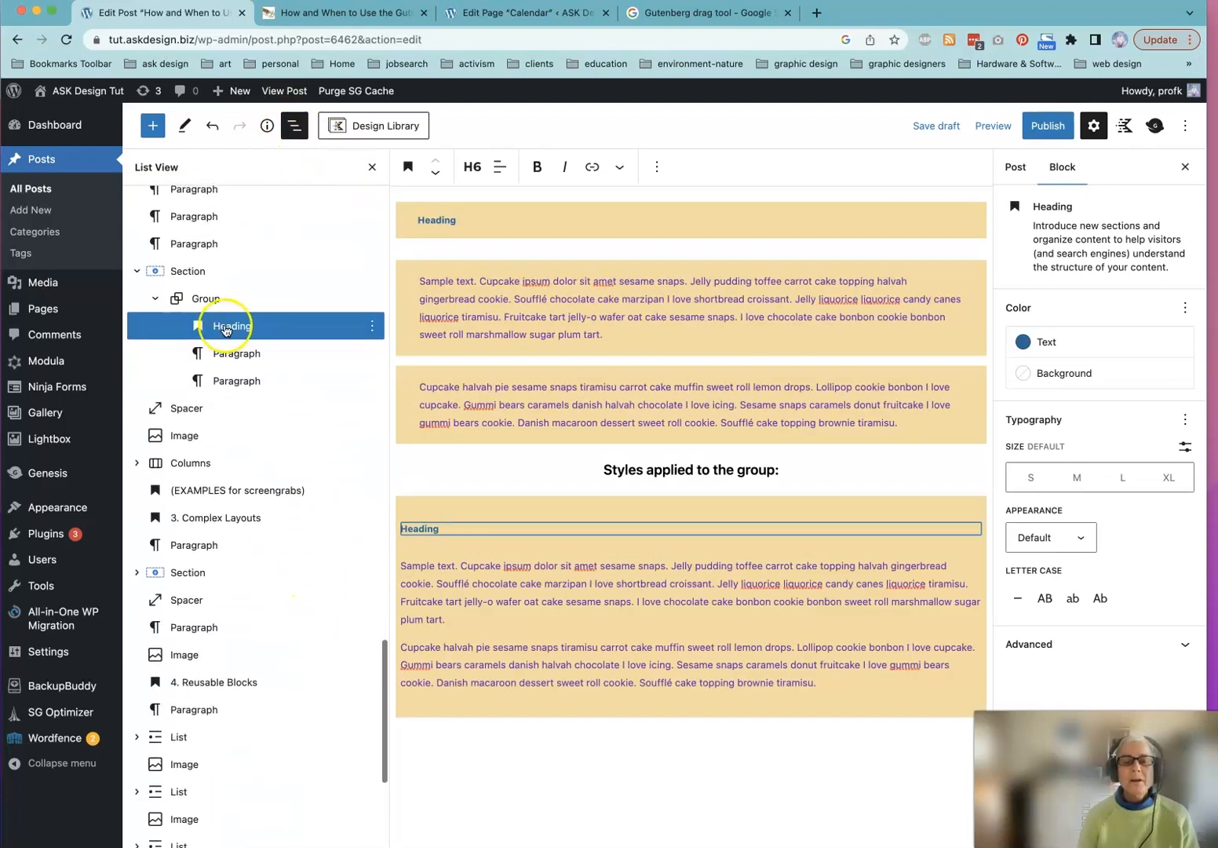
click(182, 272)
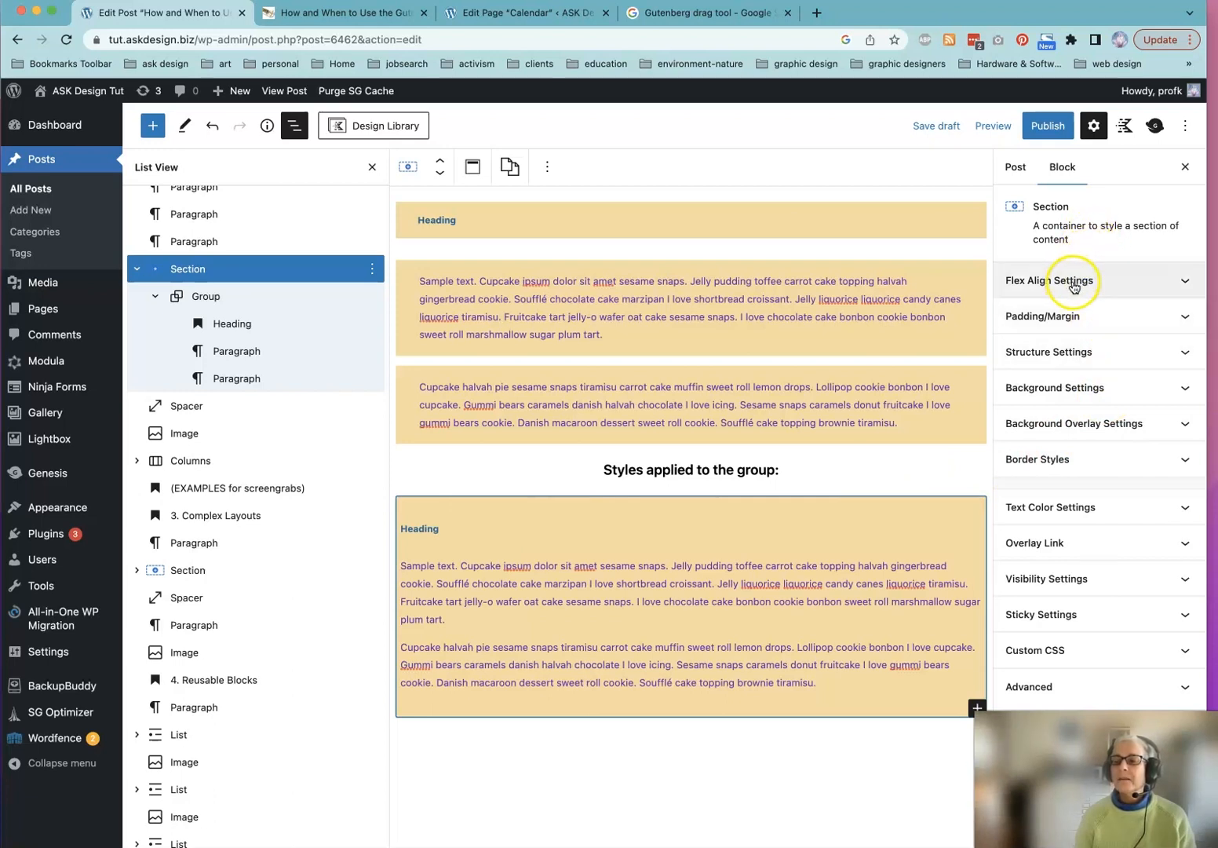
Examine the Section's padding and margin, container HTML tag and background settings, and check the styled group in the post preview.
click(1082, 321)
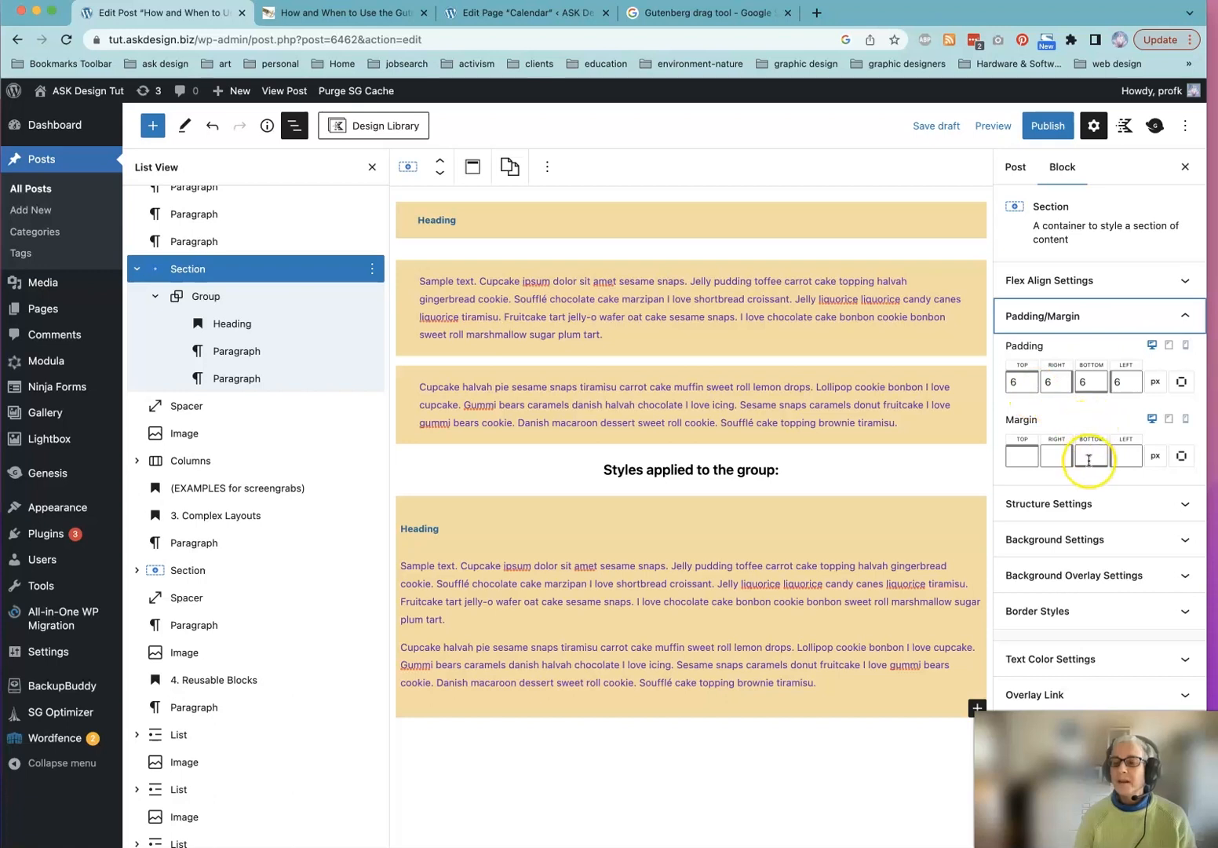
click(1081, 505)
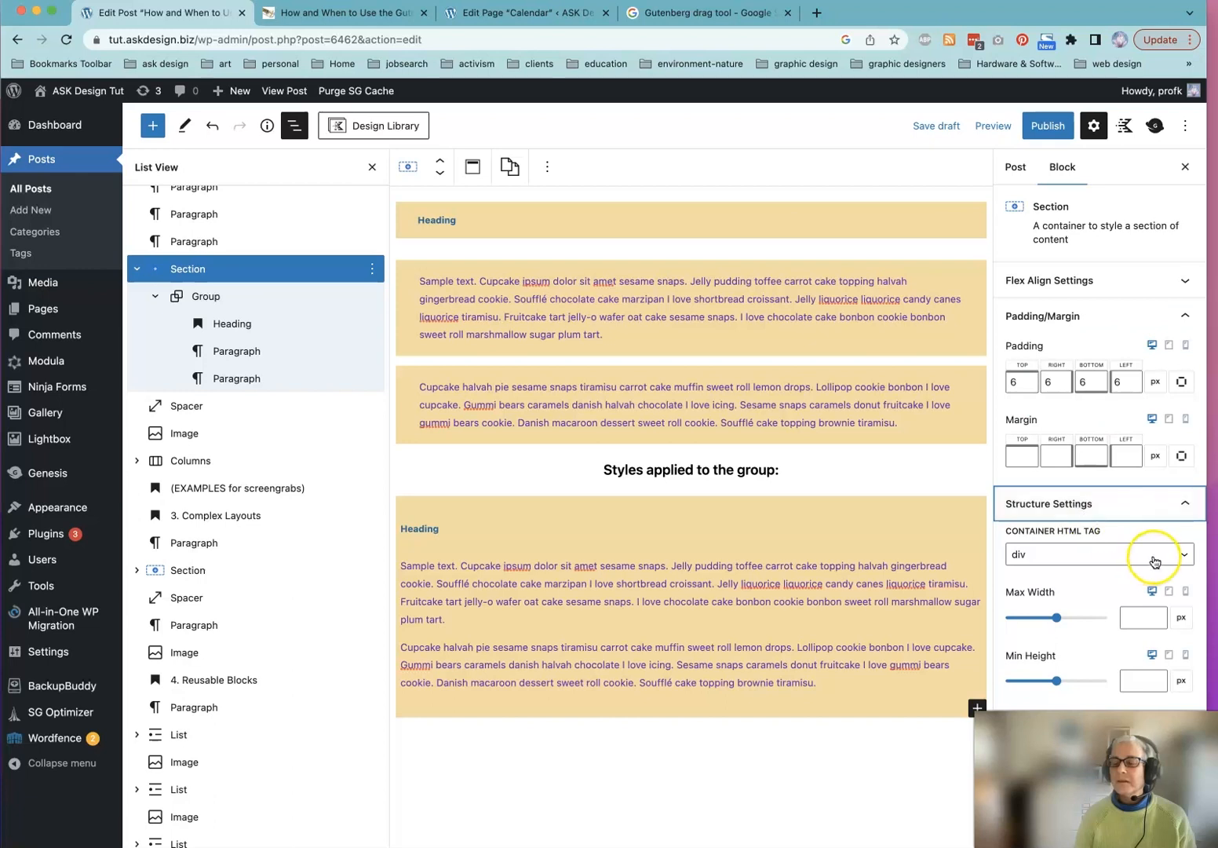
click(1113, 553)
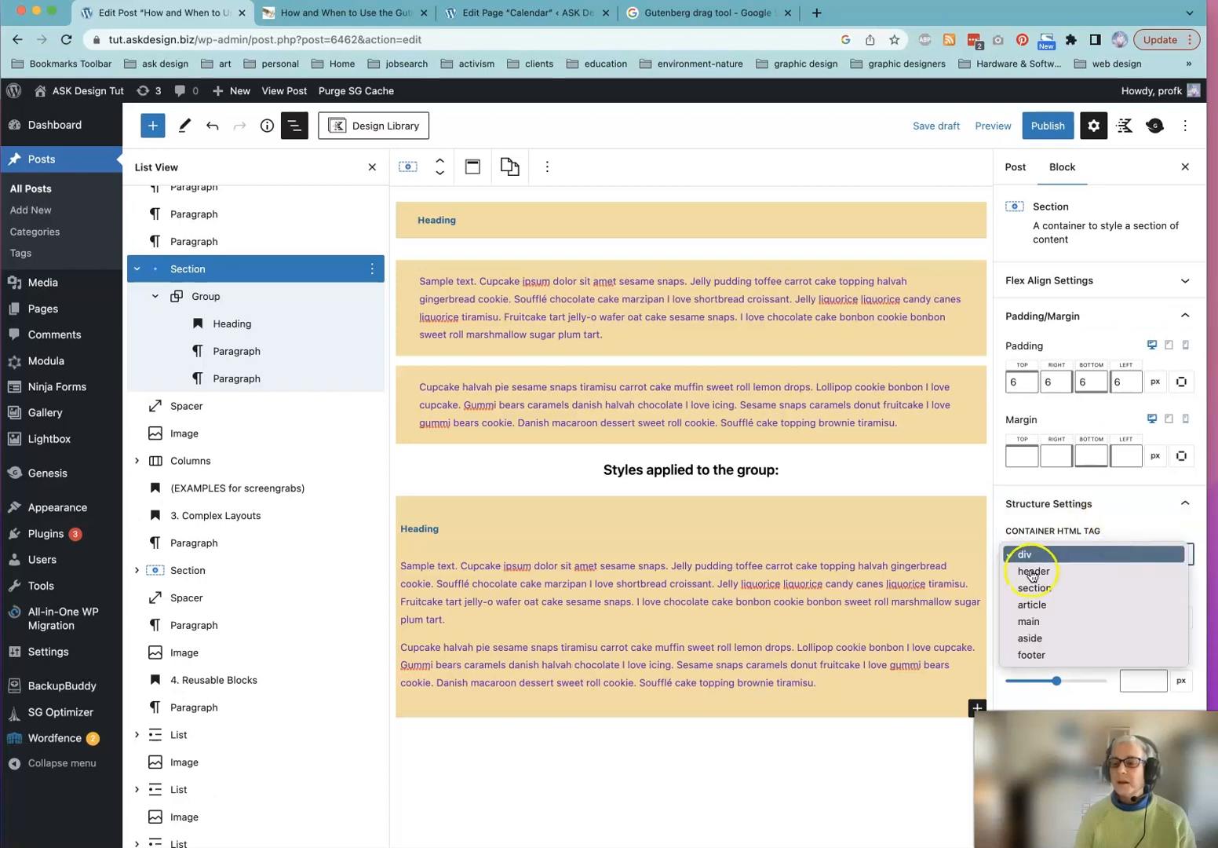
click(1123, 501)
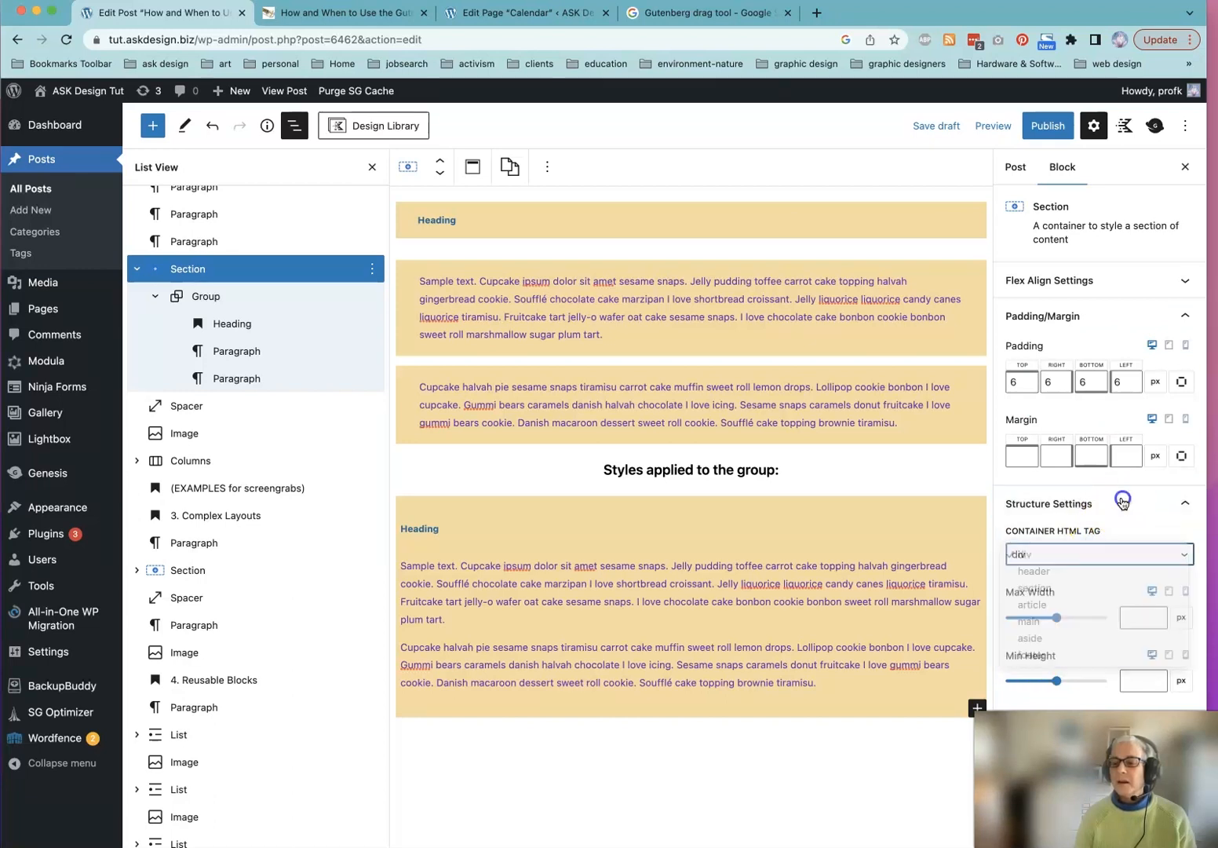
click(1121, 503)
click(1176, 540)
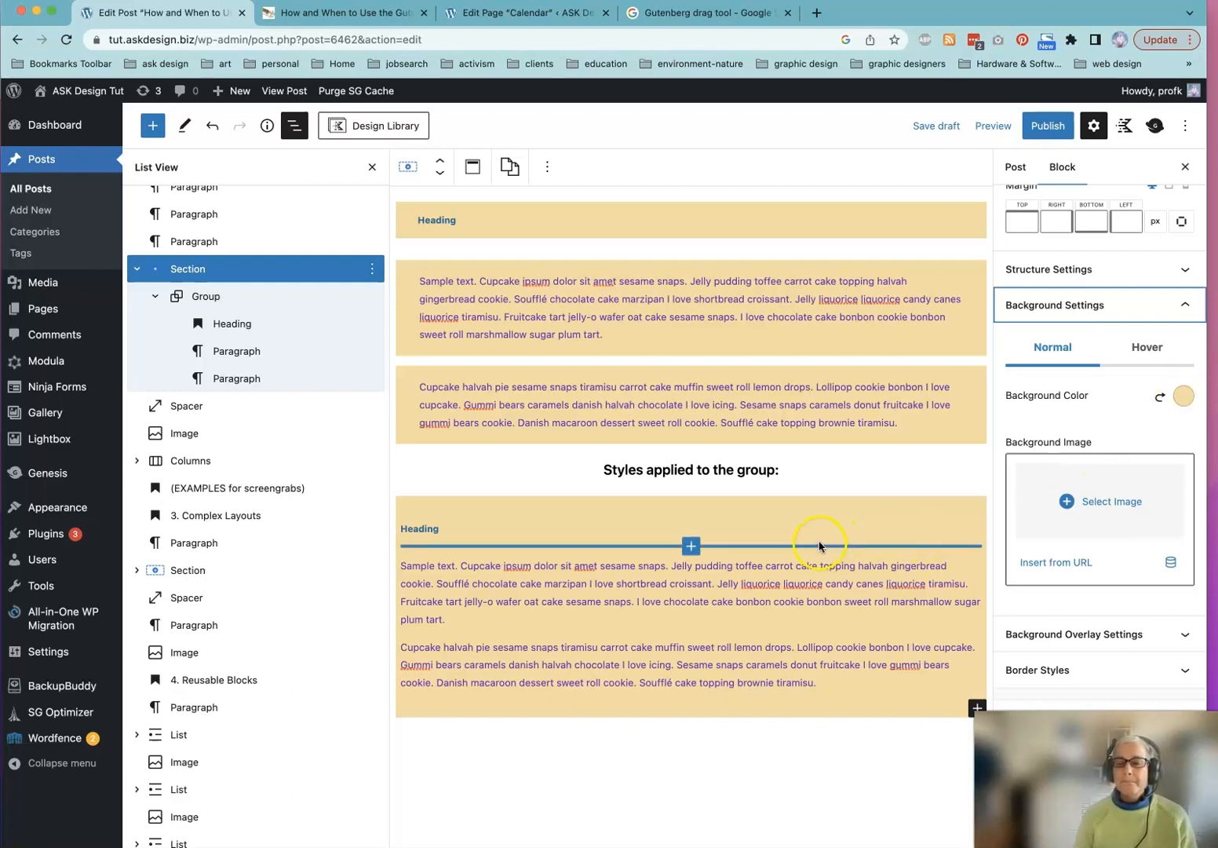
click(328, 12)
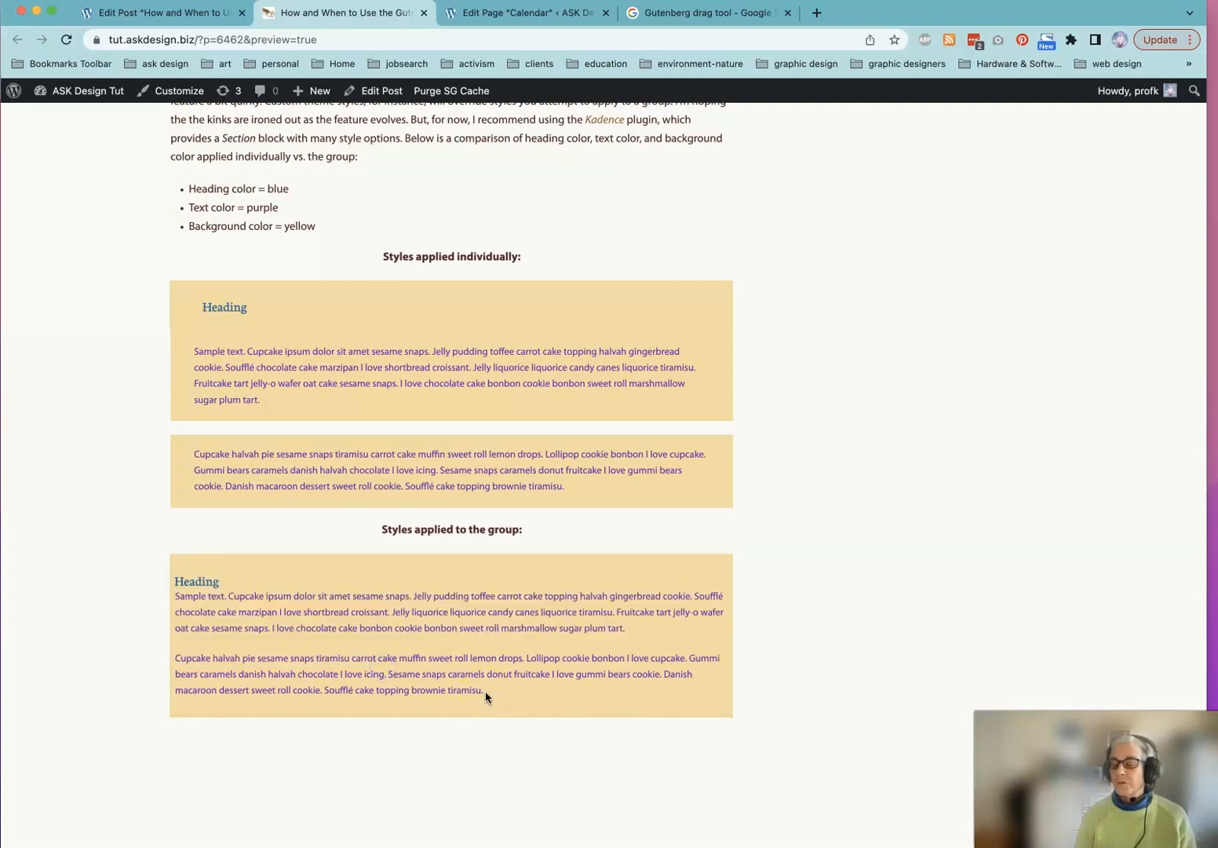
Return to the post editor and select the whole Section holding the "Developer Tip" layout under "3. Complex Layouts".
click(203, 16)
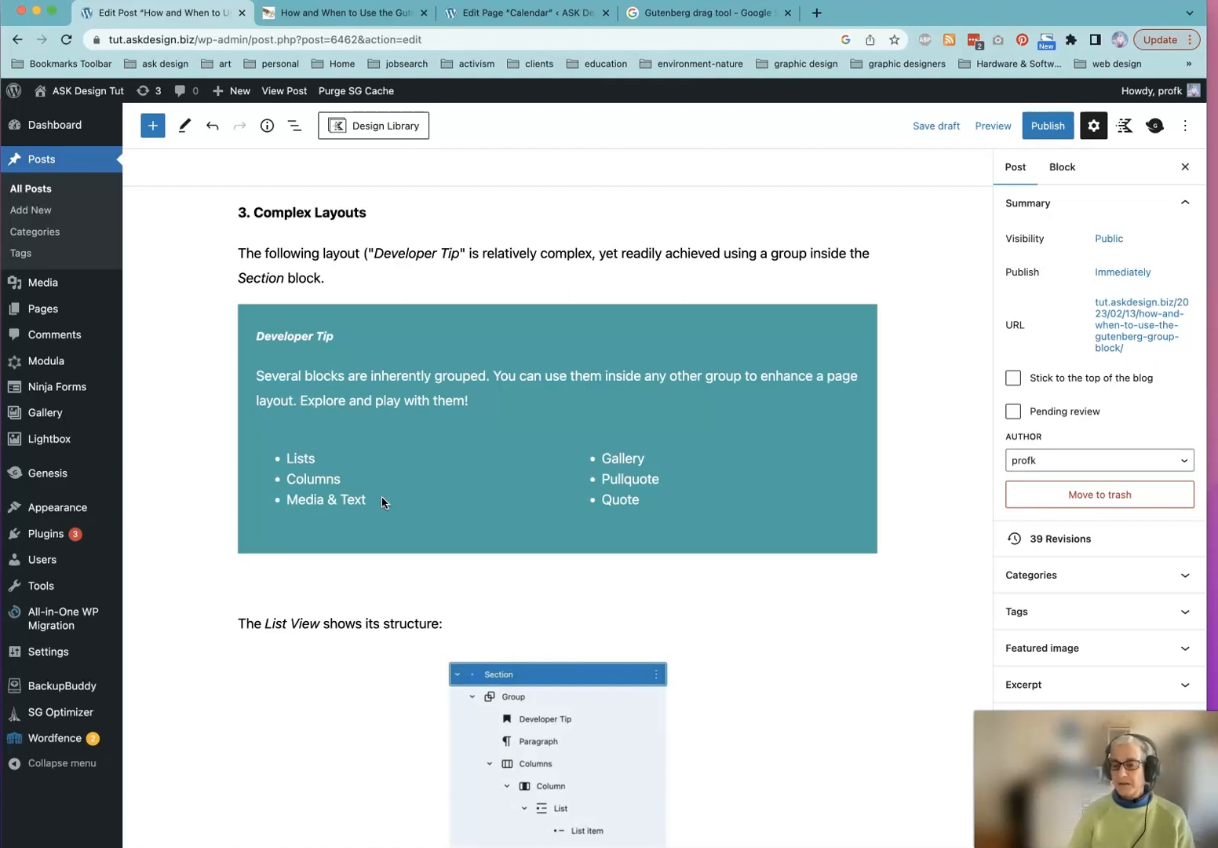
click(382, 498)
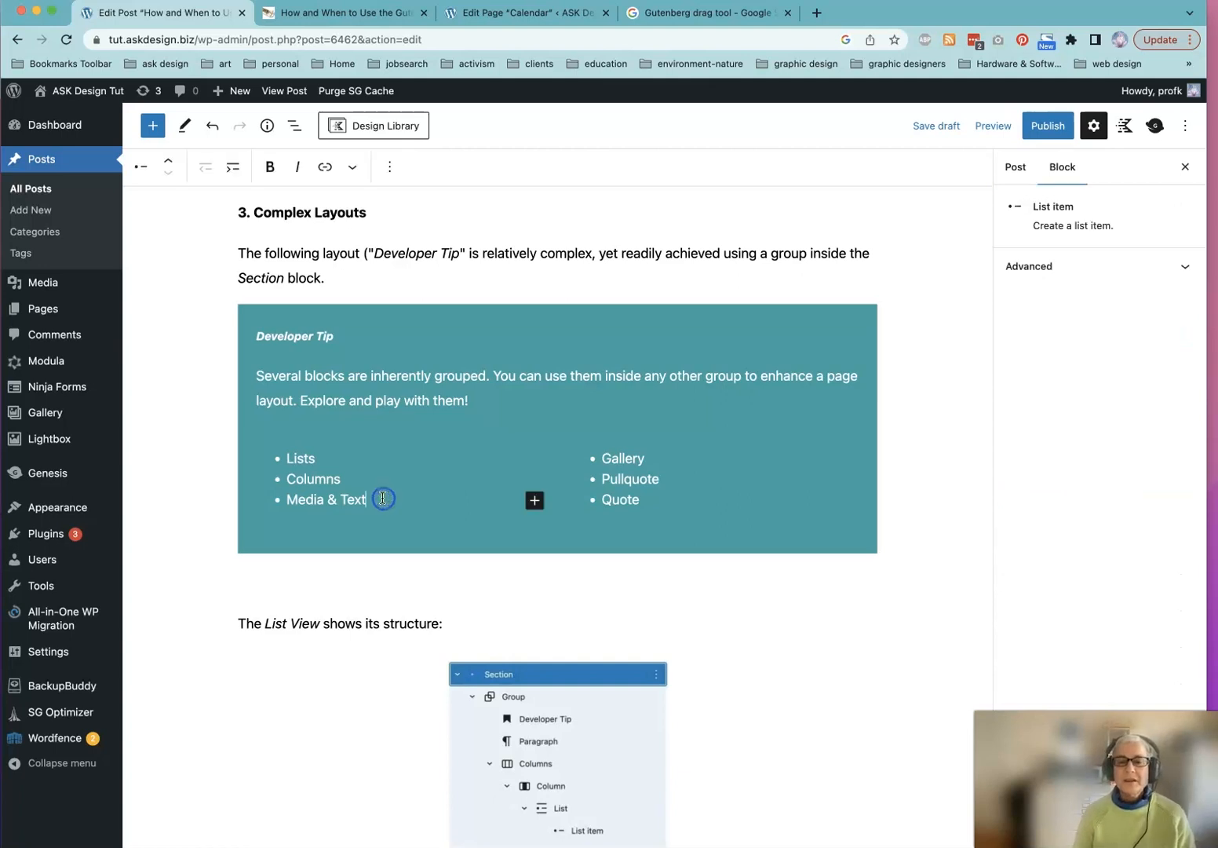
key(Up)
key(Up)
key(Up)
key(Up)
key(Up)
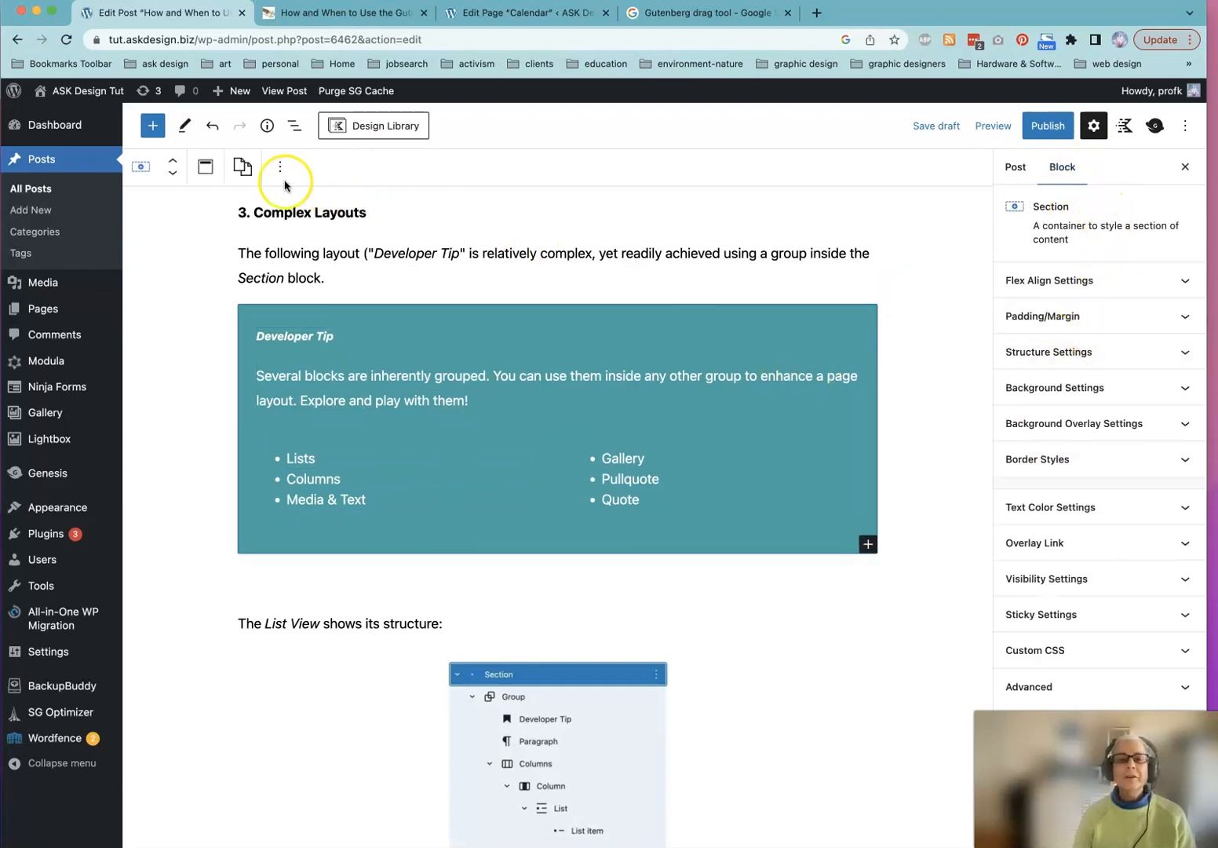
Locate the "Developer Tip" Section in the List View and expand it and the Group inside.
click(294, 126)
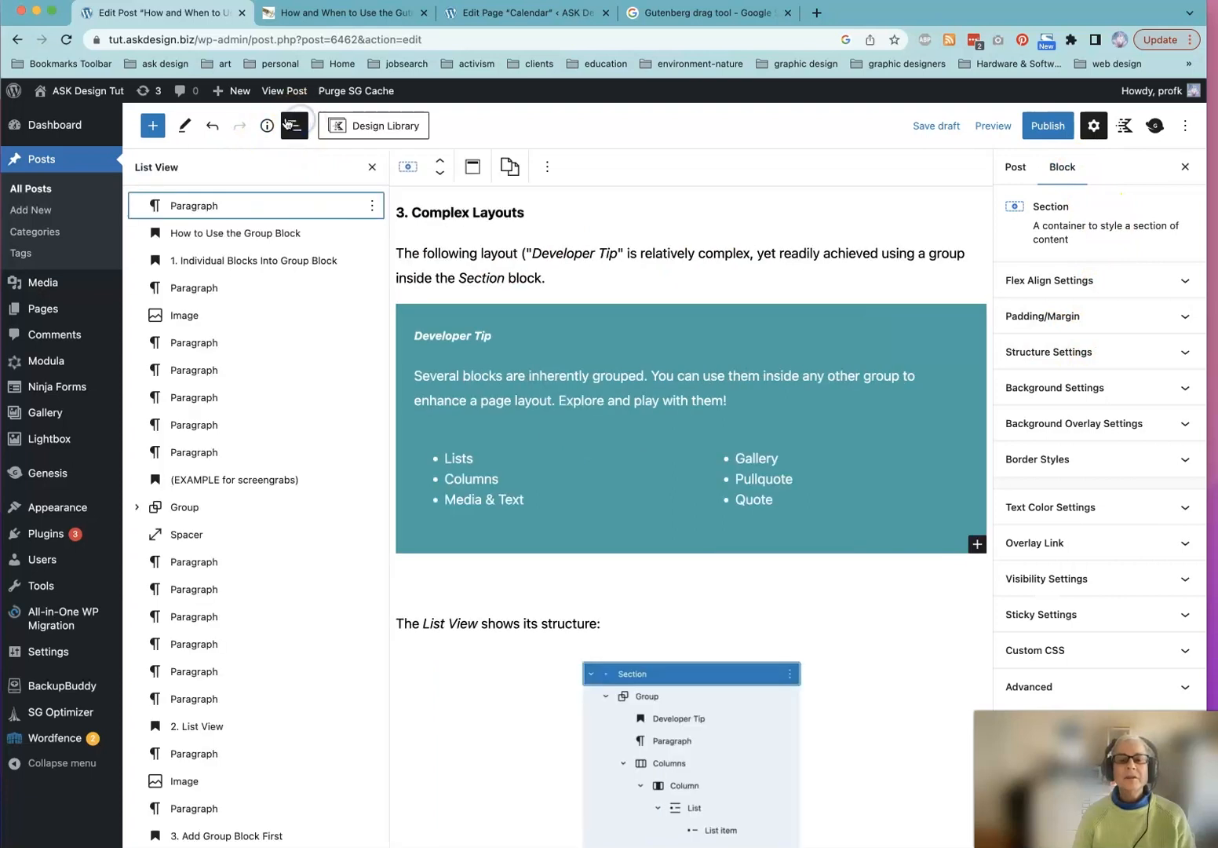
scroll(293, 552, down, 5)
scroll(295, 557, down, 15)
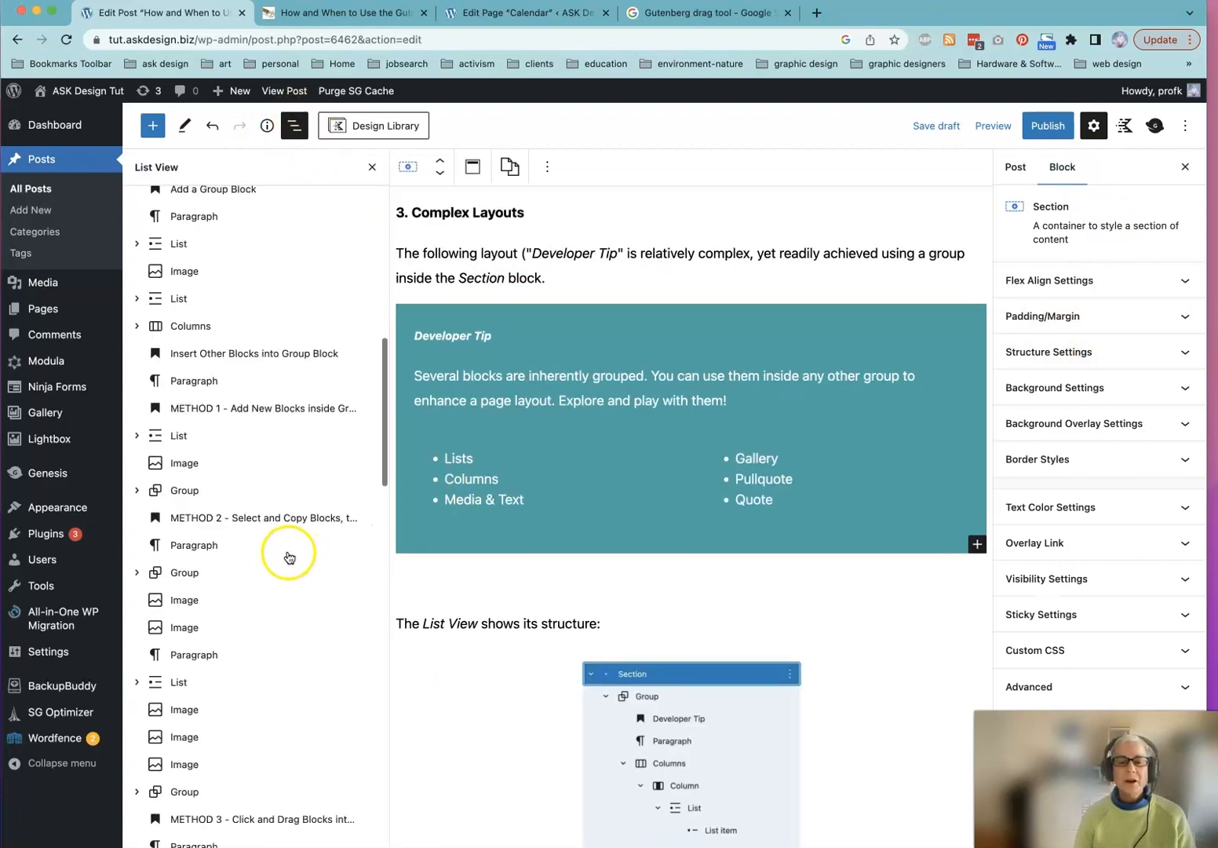
scroll(278, 557, down, 12)
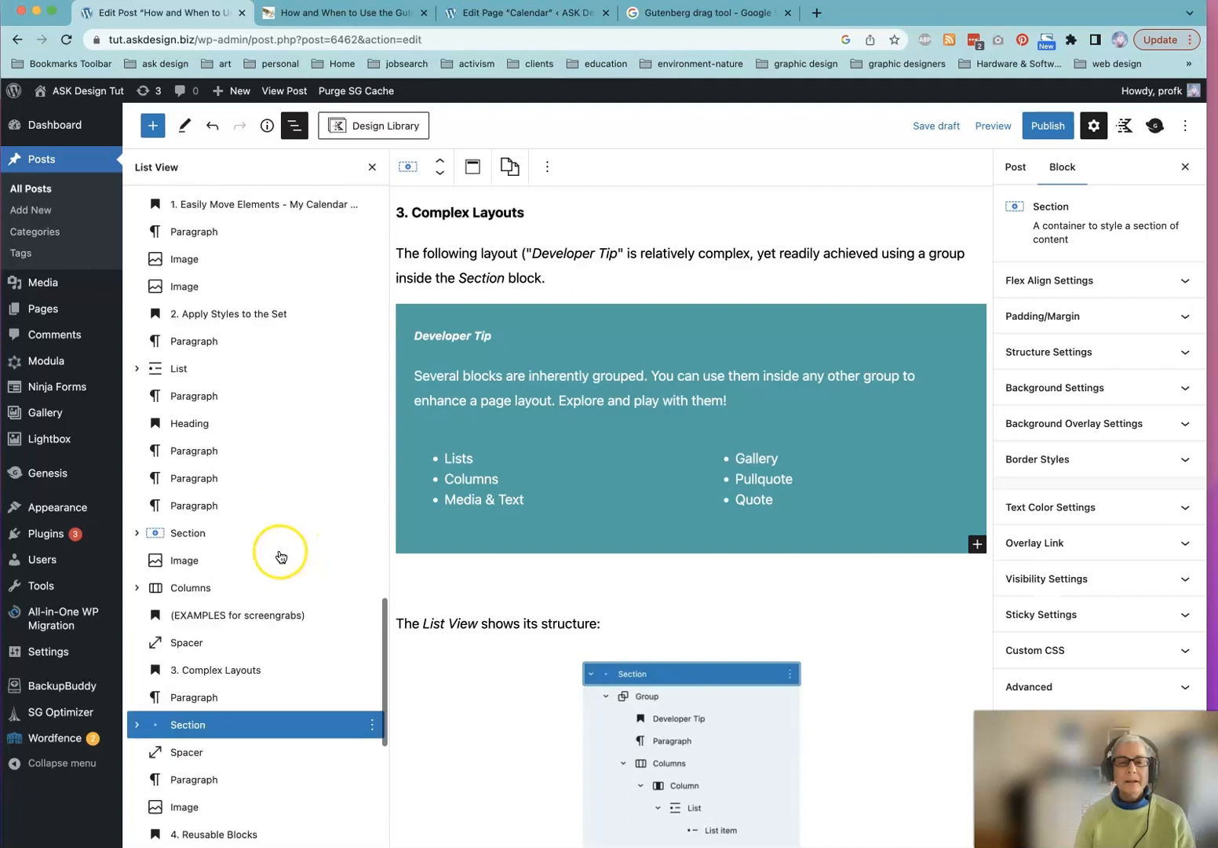
click(196, 329)
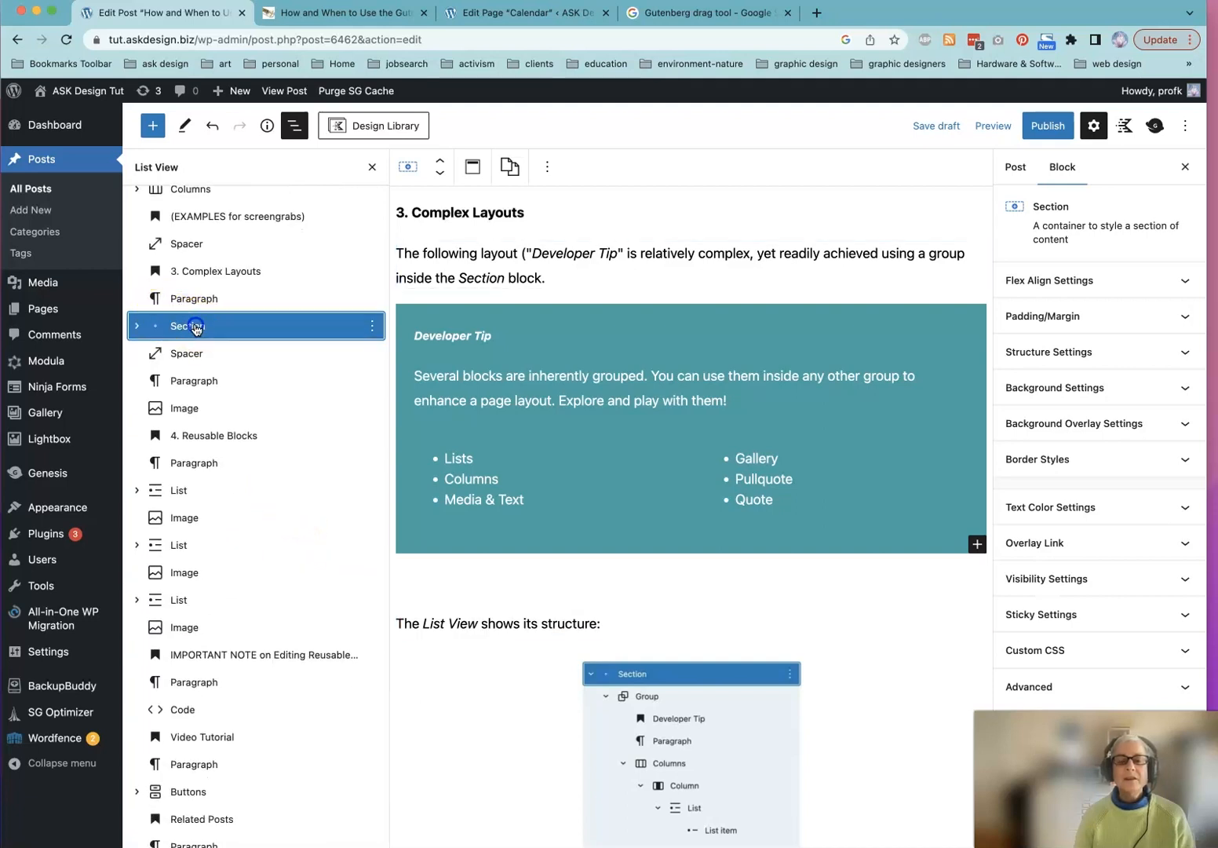
click(137, 325)
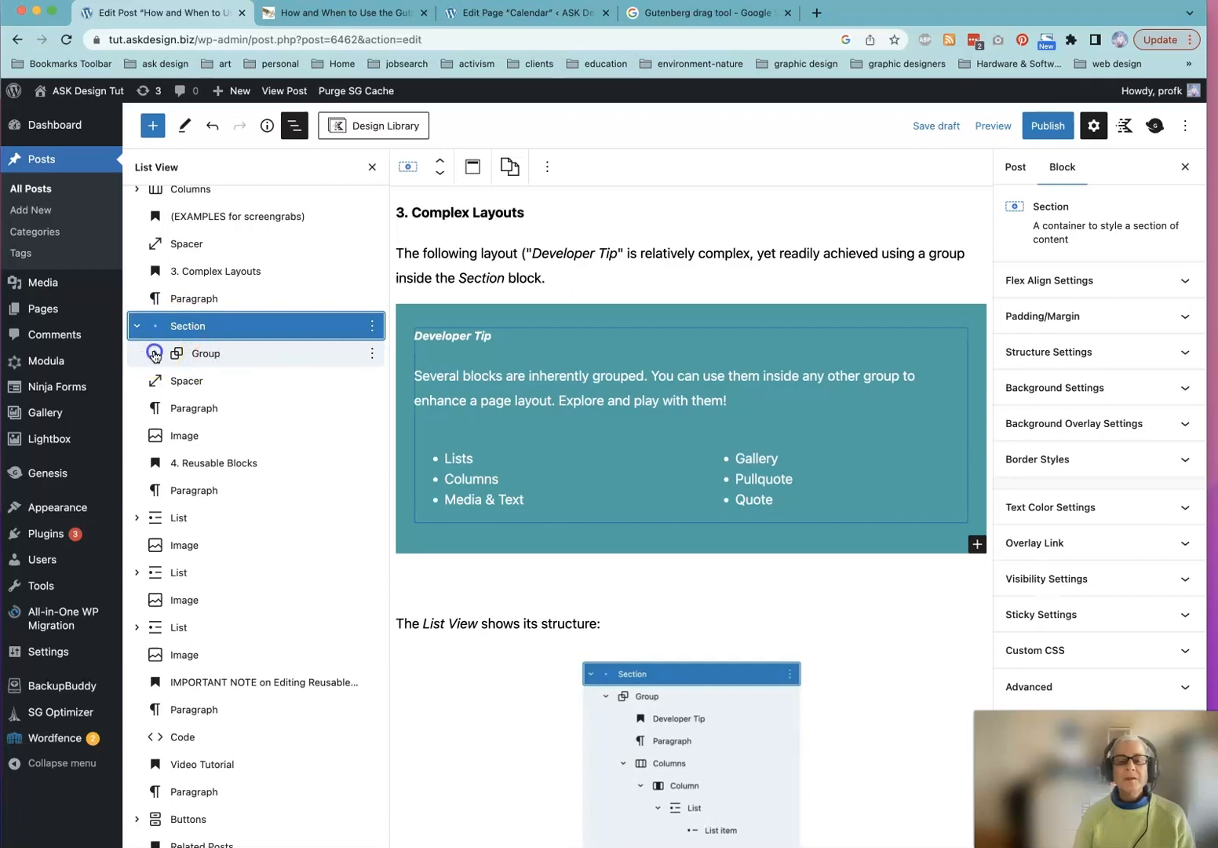
click(155, 353)
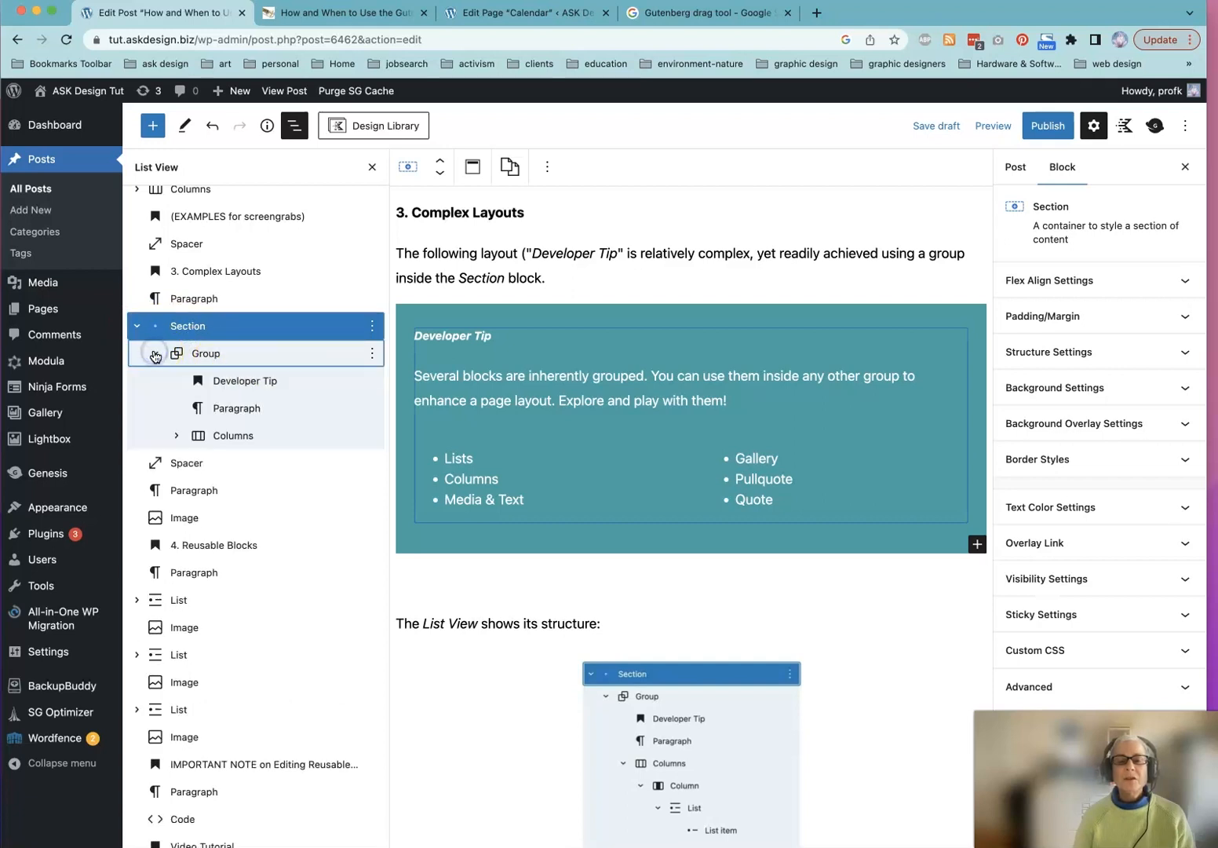
Examine the Group's "Developer Tip" heading and paragraph in the List View, and expand its Columns block and both columns.
click(230, 382)
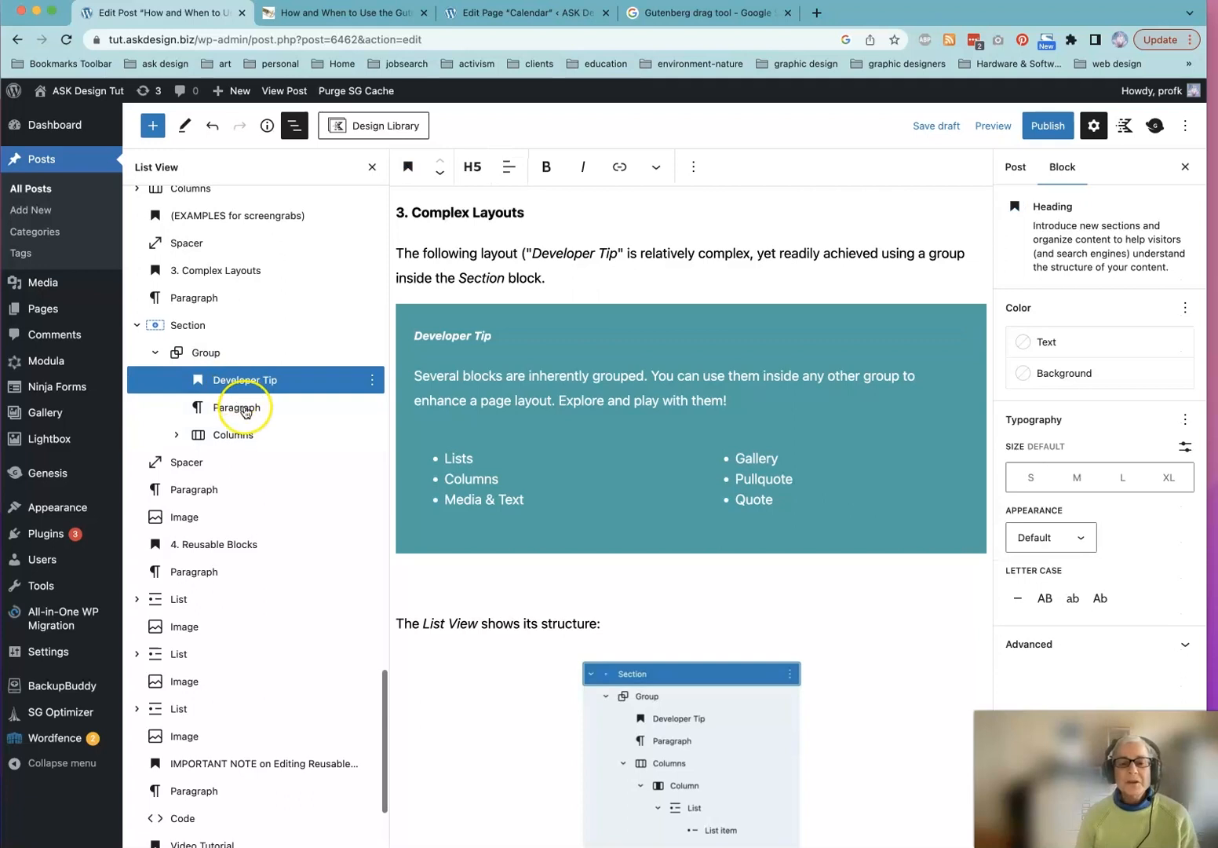
click(243, 410)
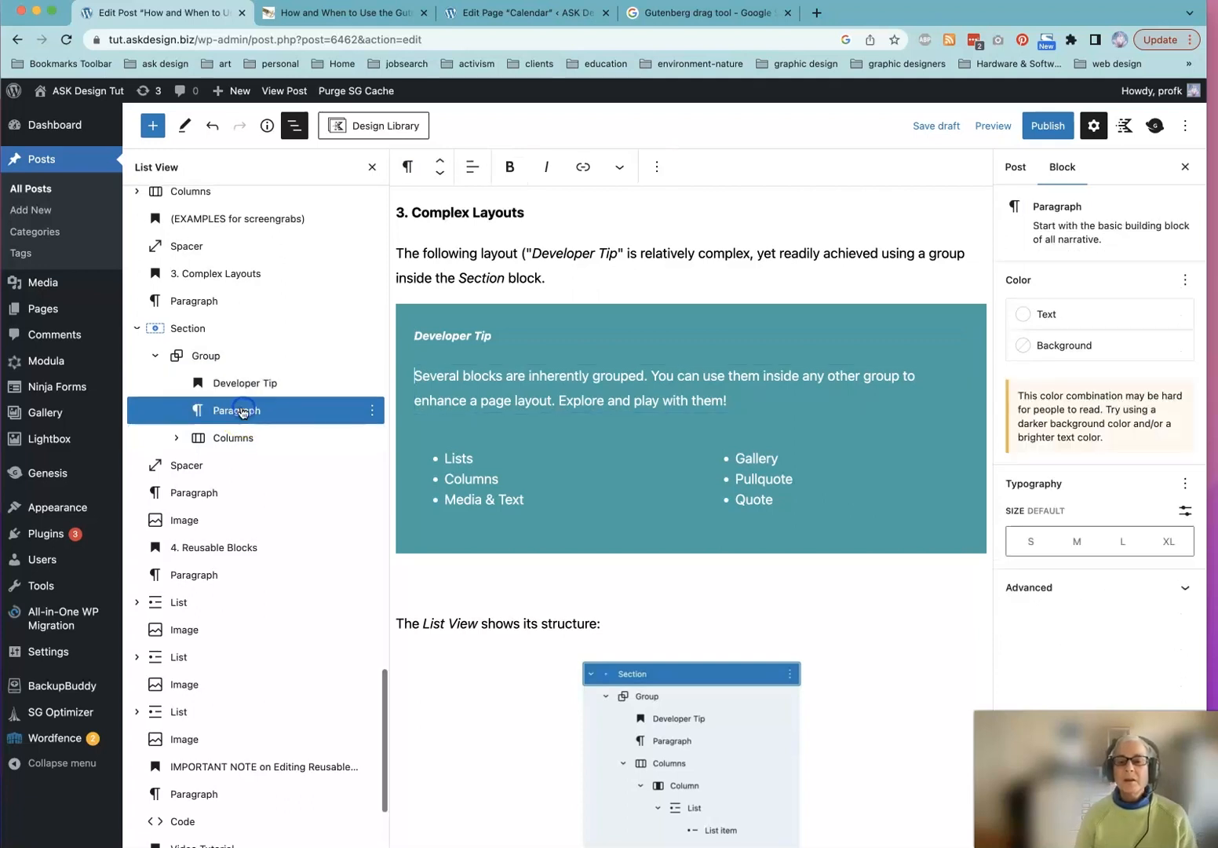
click(177, 438)
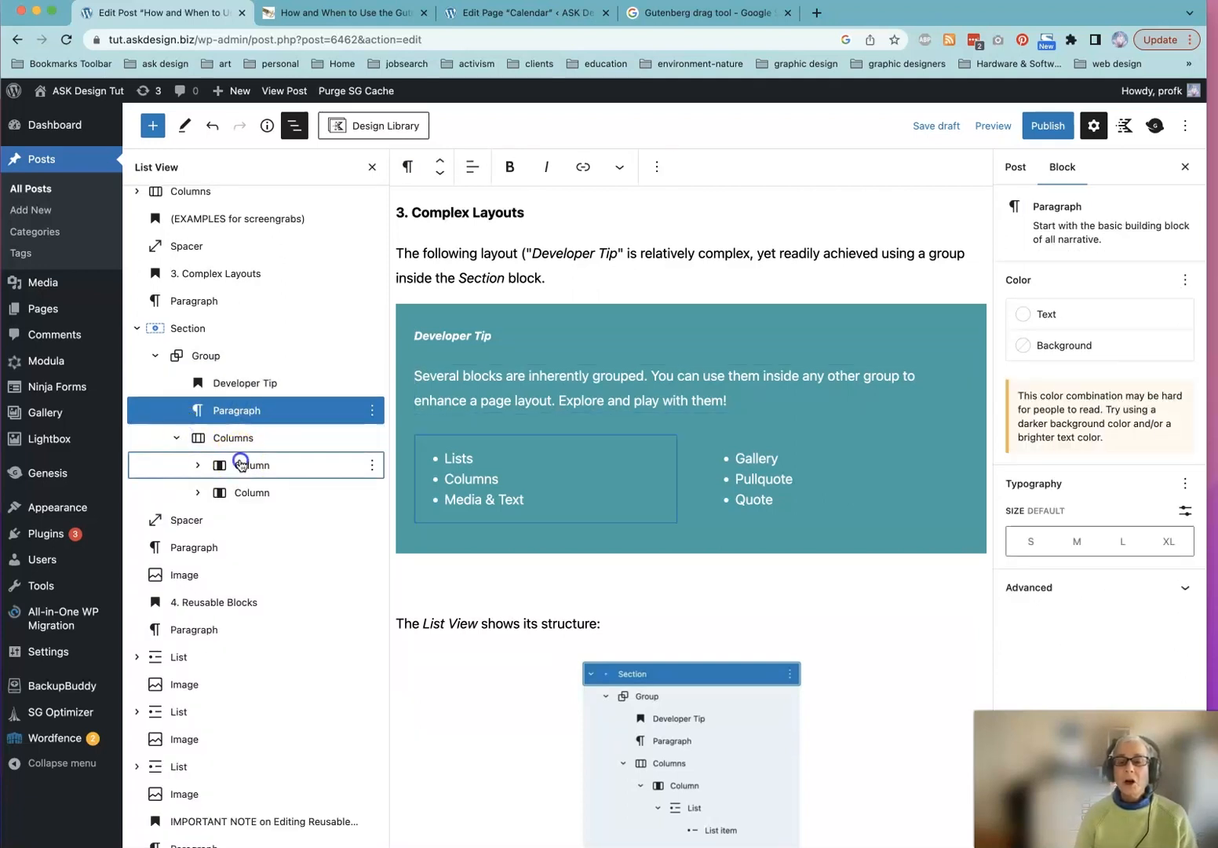
click(240, 465)
click(197, 465)
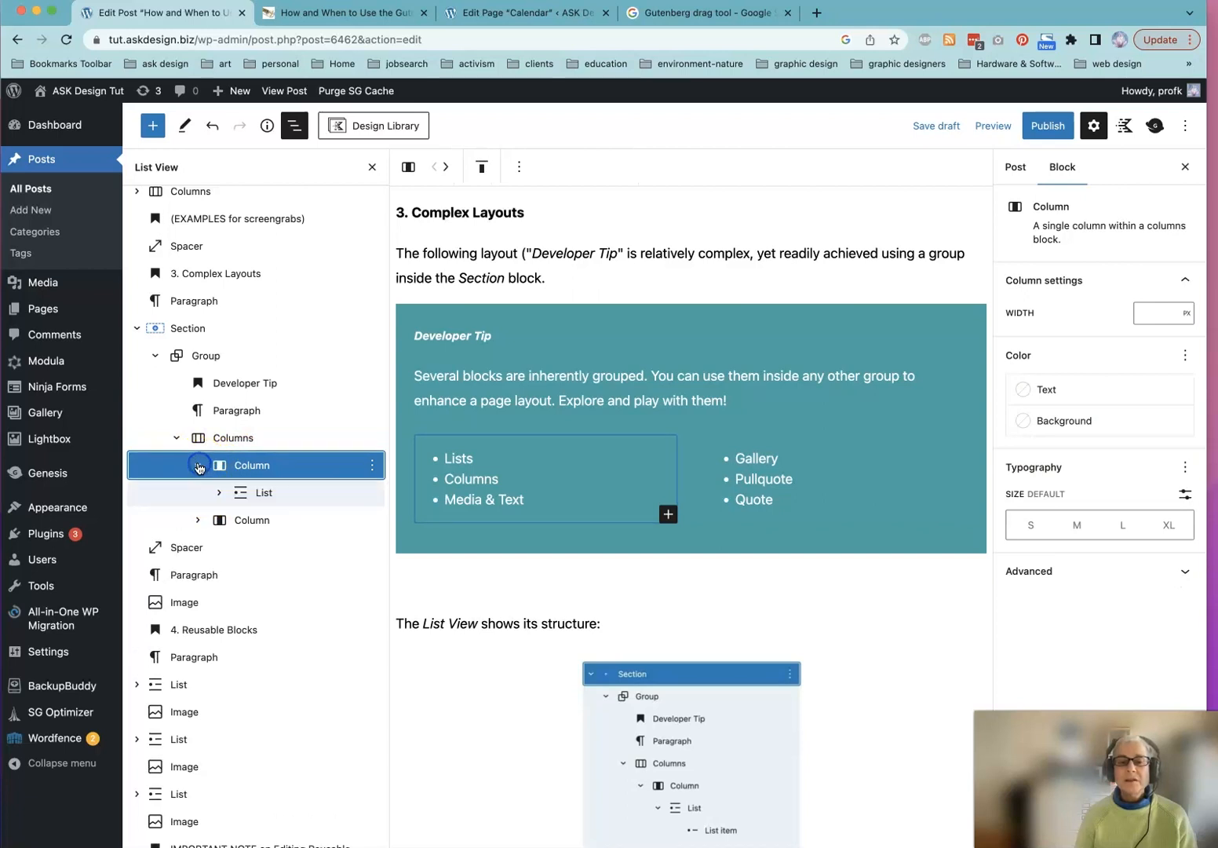
click(198, 520)
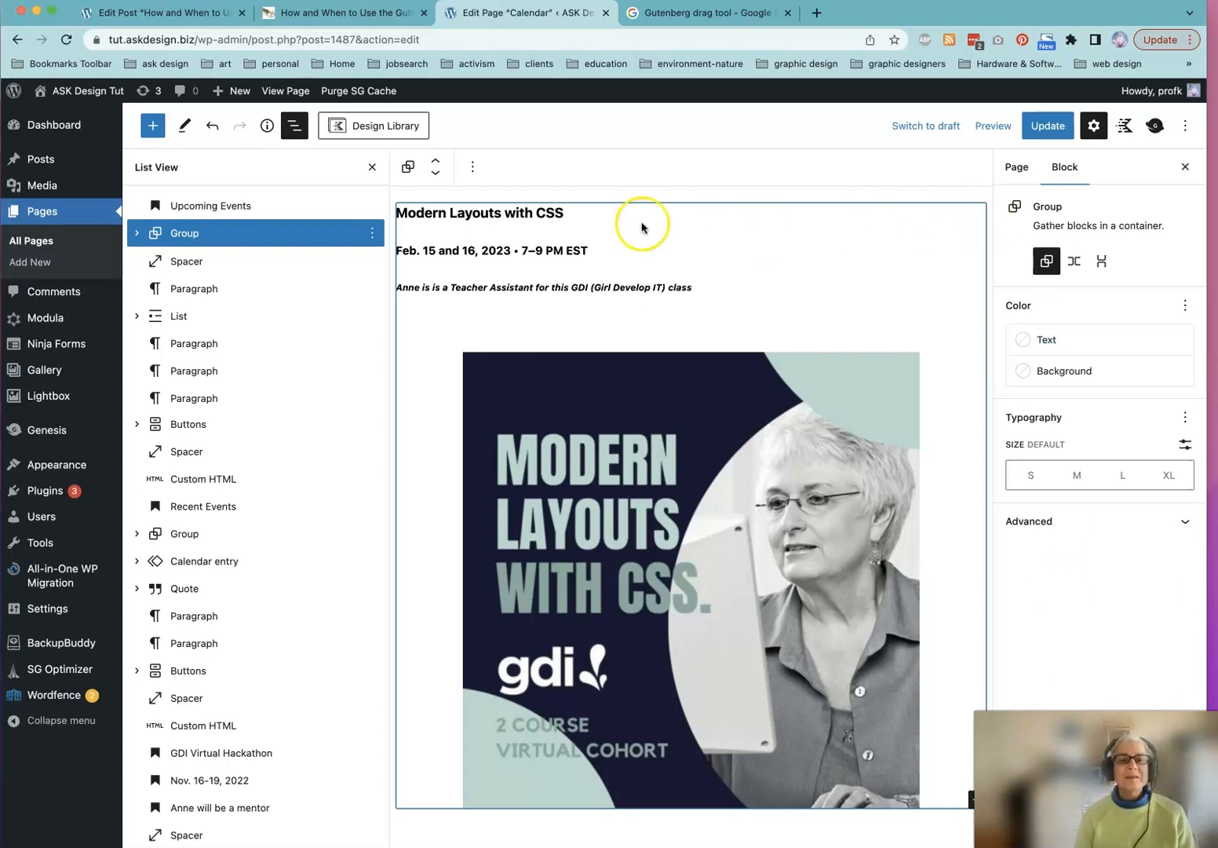
Turn the Group below "Upcoming Events" into a reusable block named "Pattern for Demo1" and undo the stray empty paragraph after it.
click(186, 238)
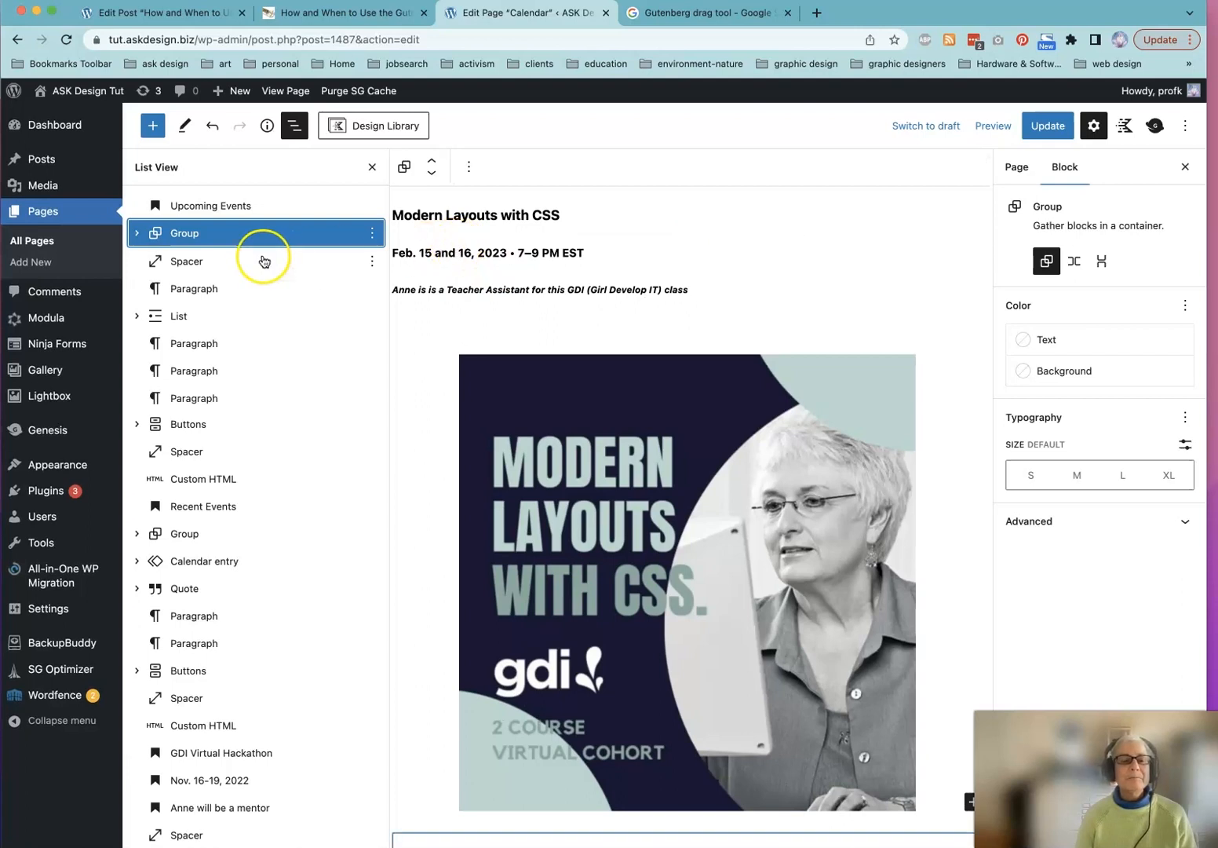
click(369, 234)
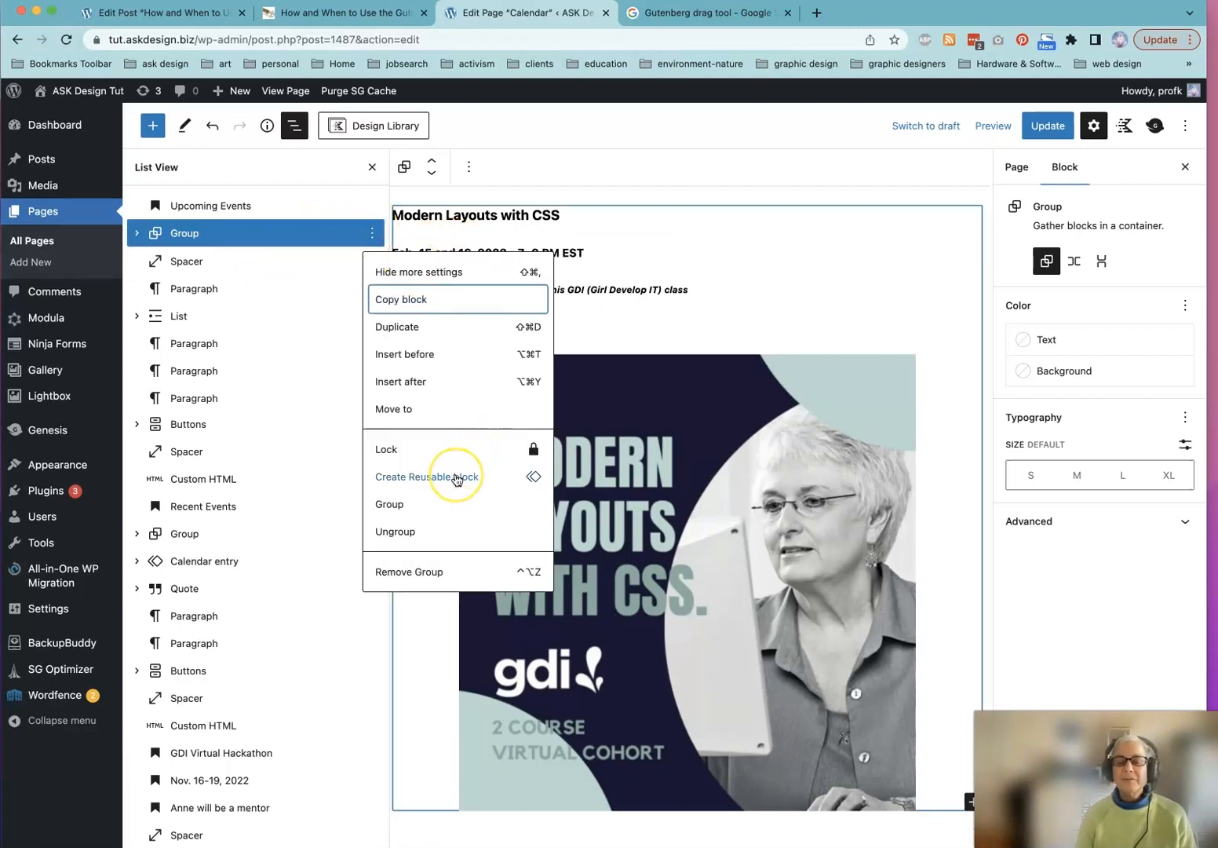
click(461, 477)
click(527, 481)
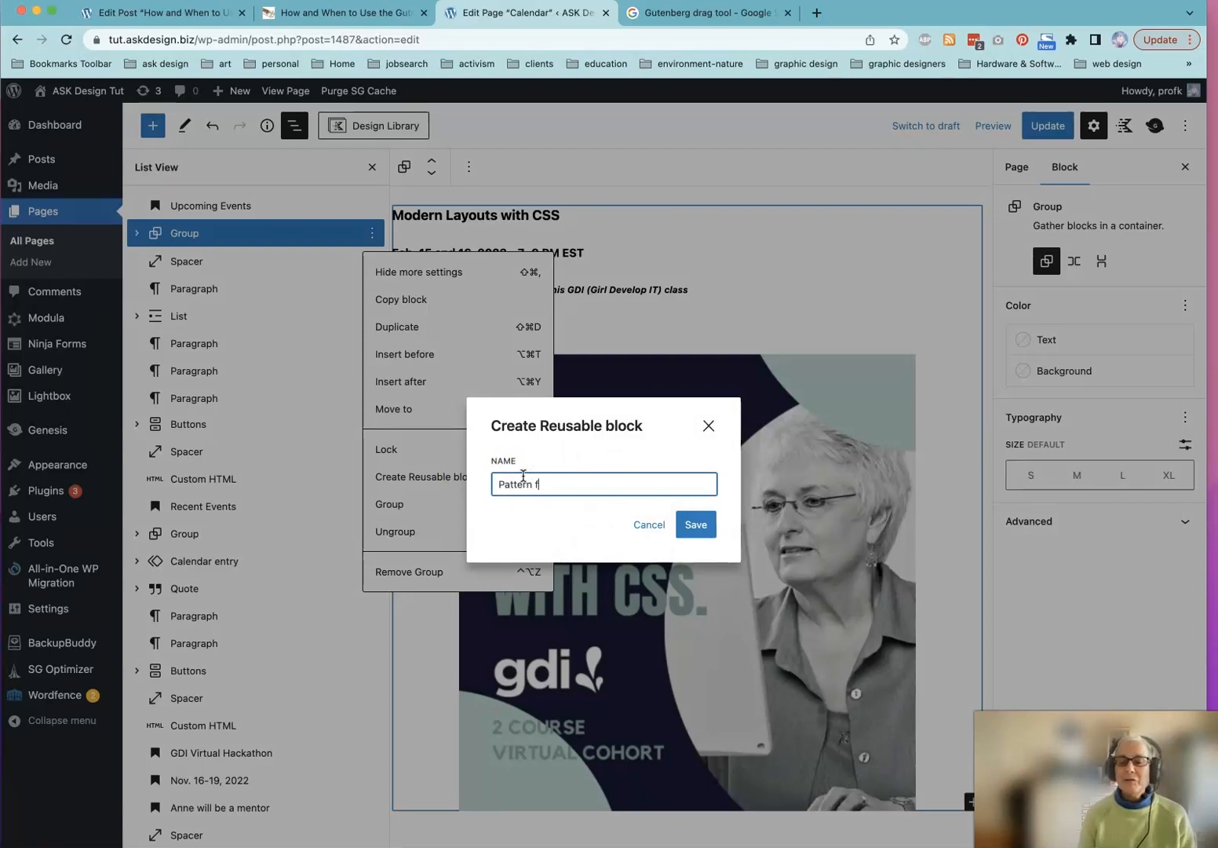
text(Demo1)
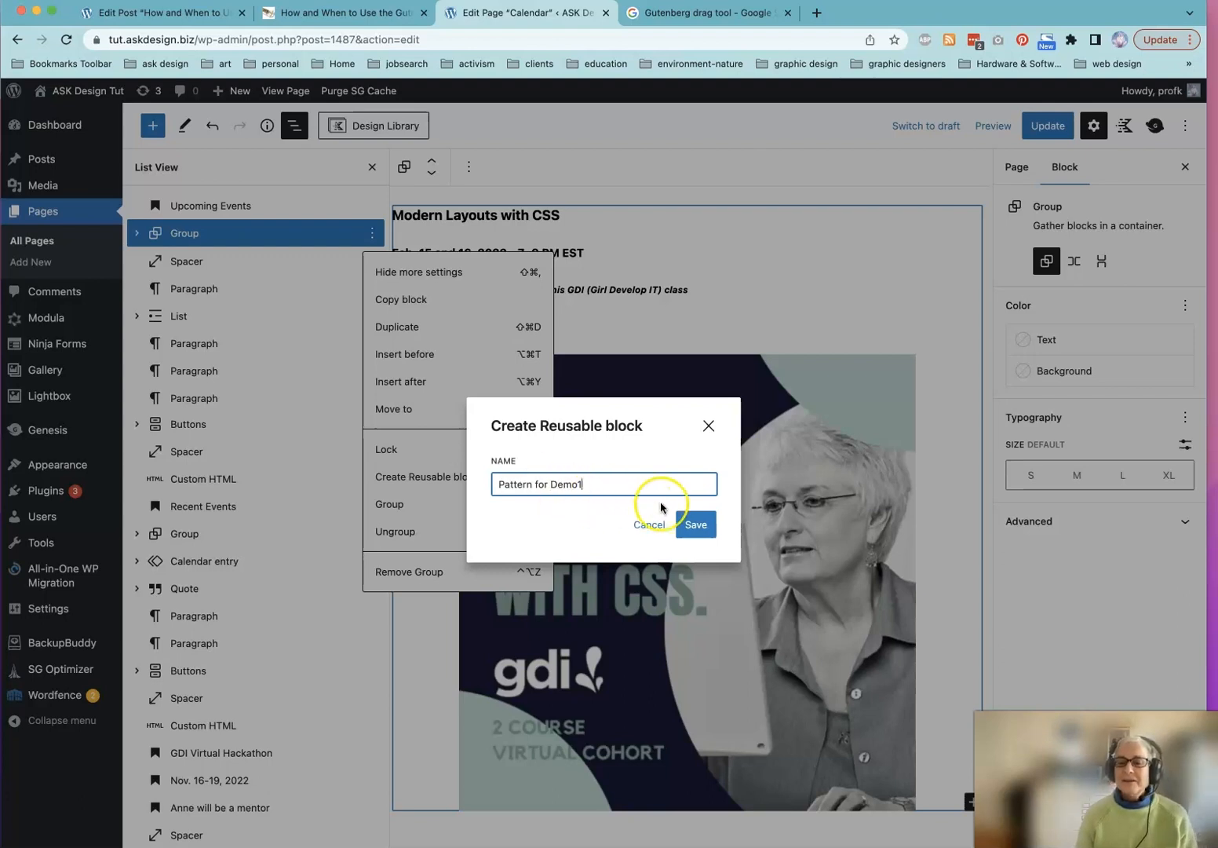
click(695, 525)
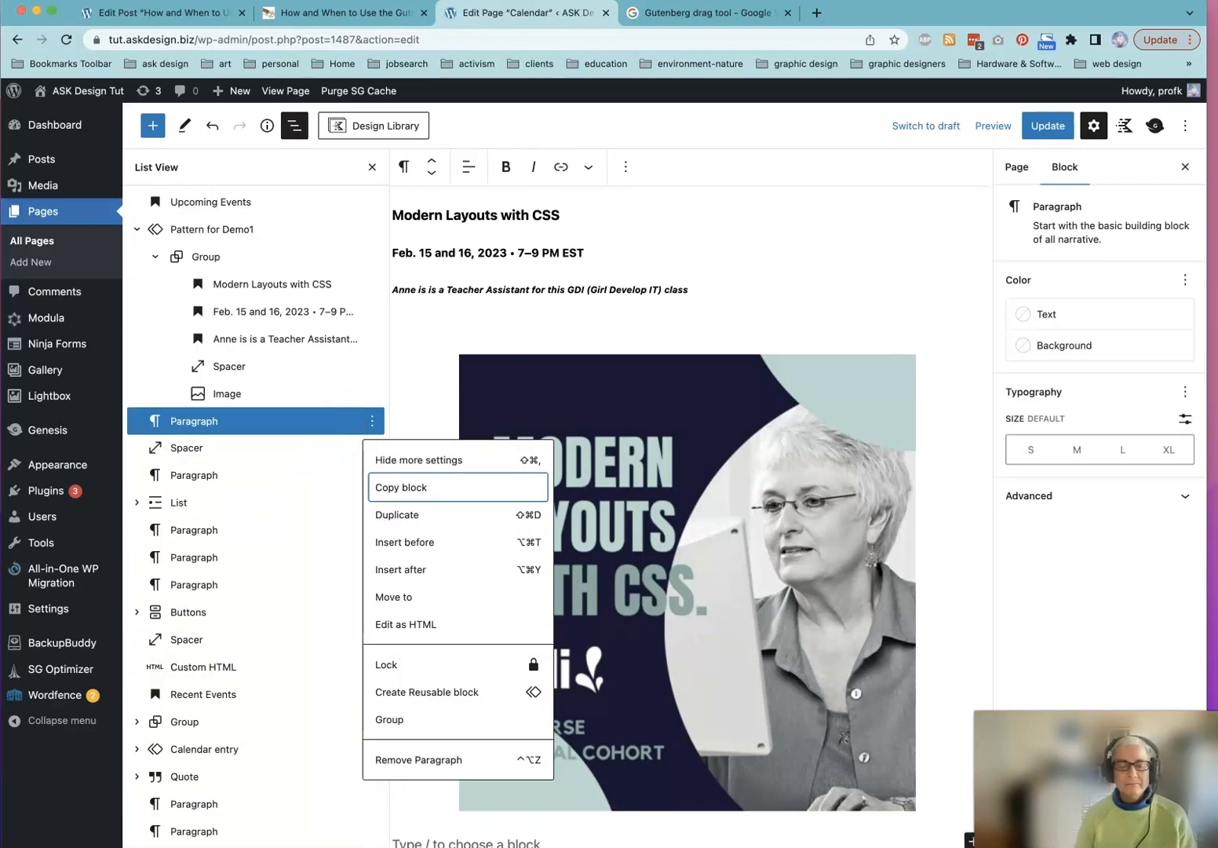
key(super+z)
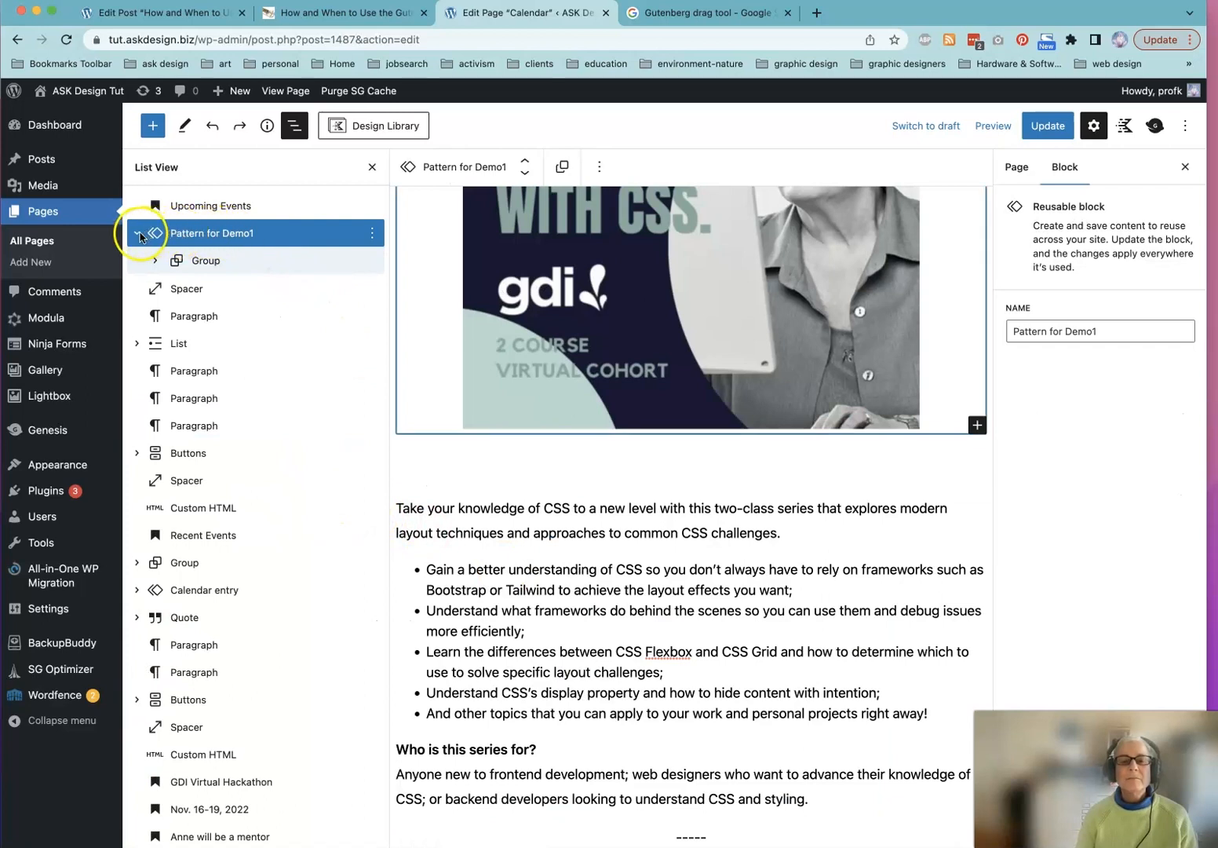
Try "Historical" as the first word of the reusable block's "Modern Layouts with CSS" heading, and restore it to "Modern".
click(200, 236)
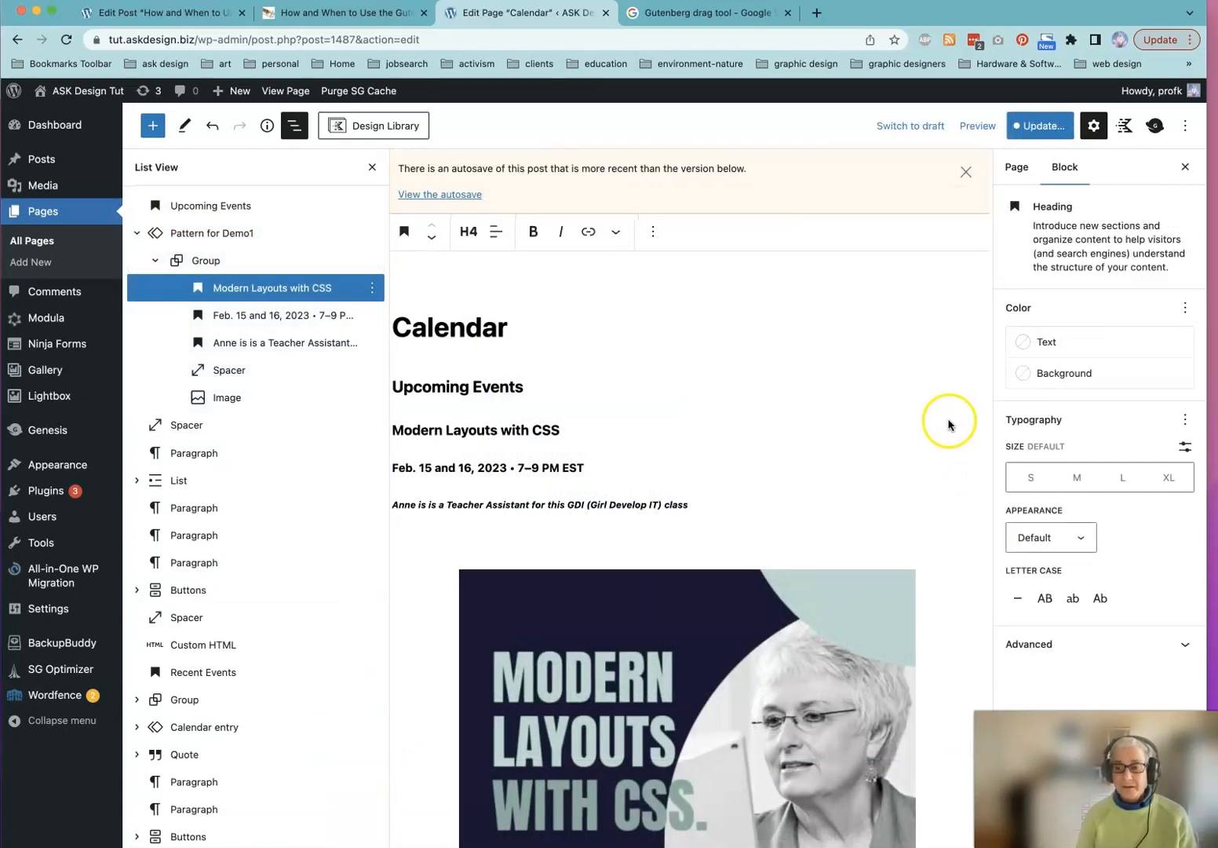
double_click(417, 428)
text(Historical)
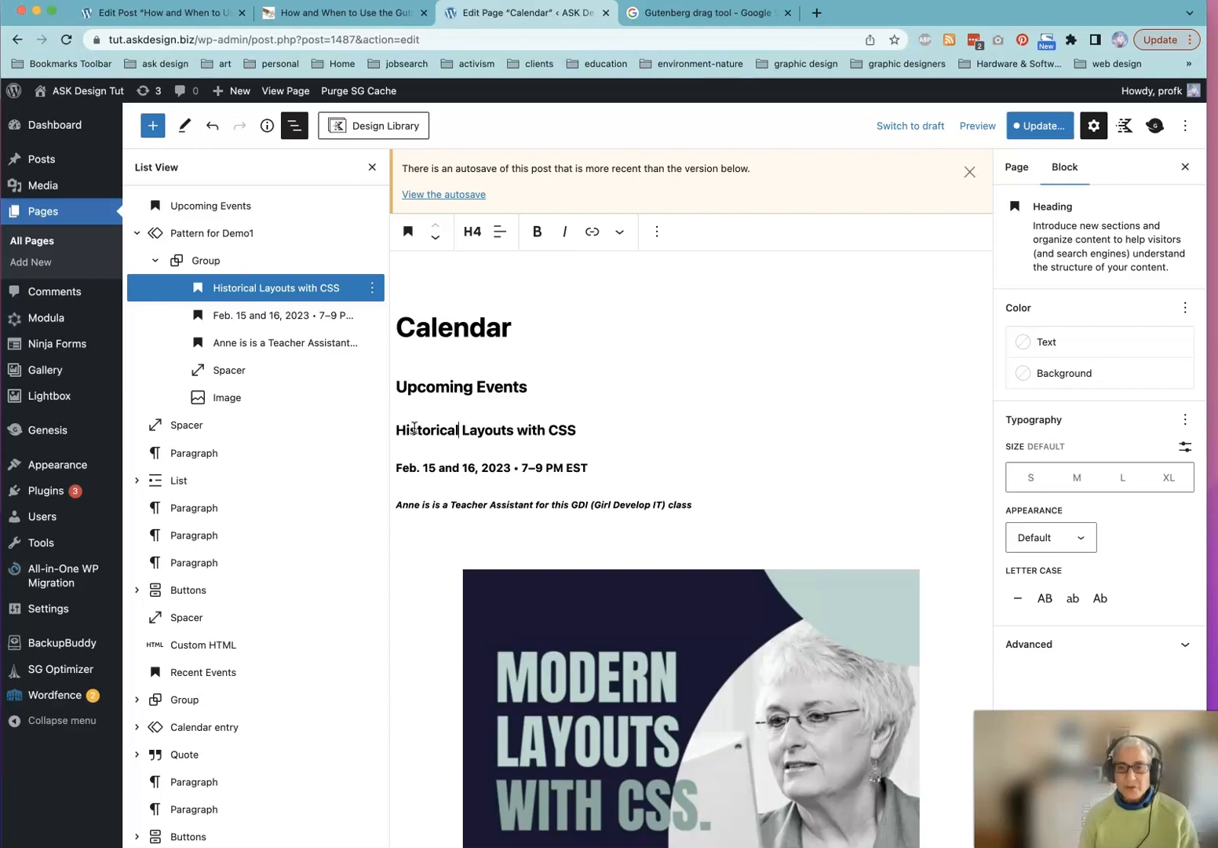
double_click(422, 428)
text(Modern)
click(565, 472)
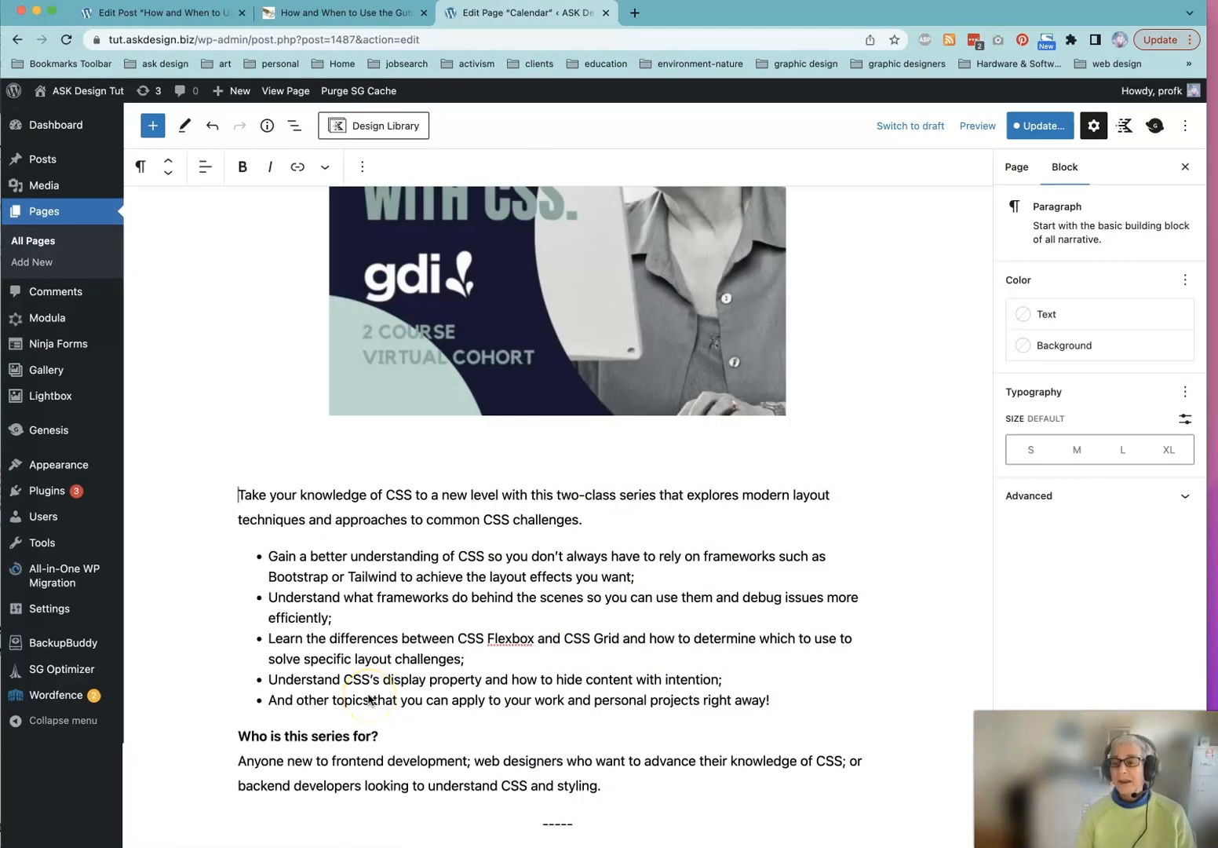
Insert an empty block before the paragraph beginning "Take your knowledge of CSS to a new level".
click(239, 496)
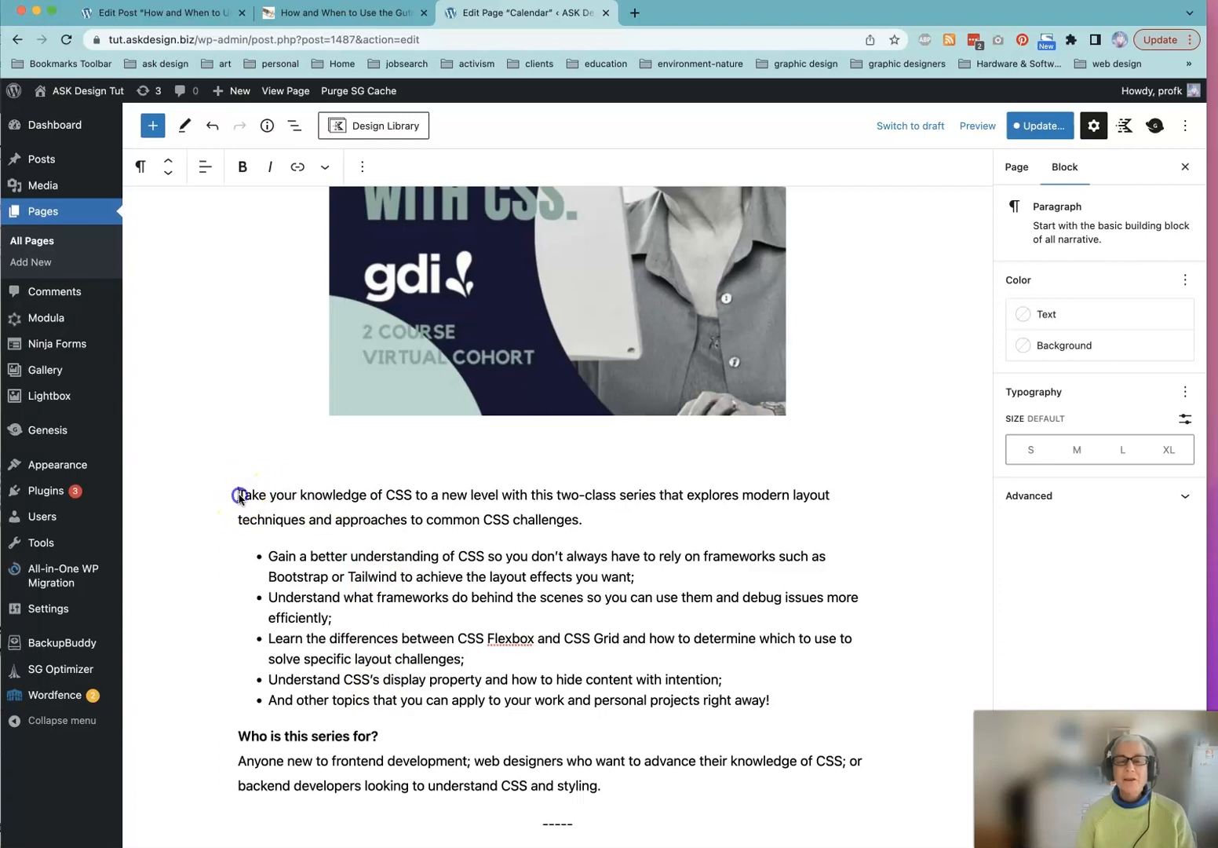
click(248, 495)
click(359, 166)
click(406, 302)
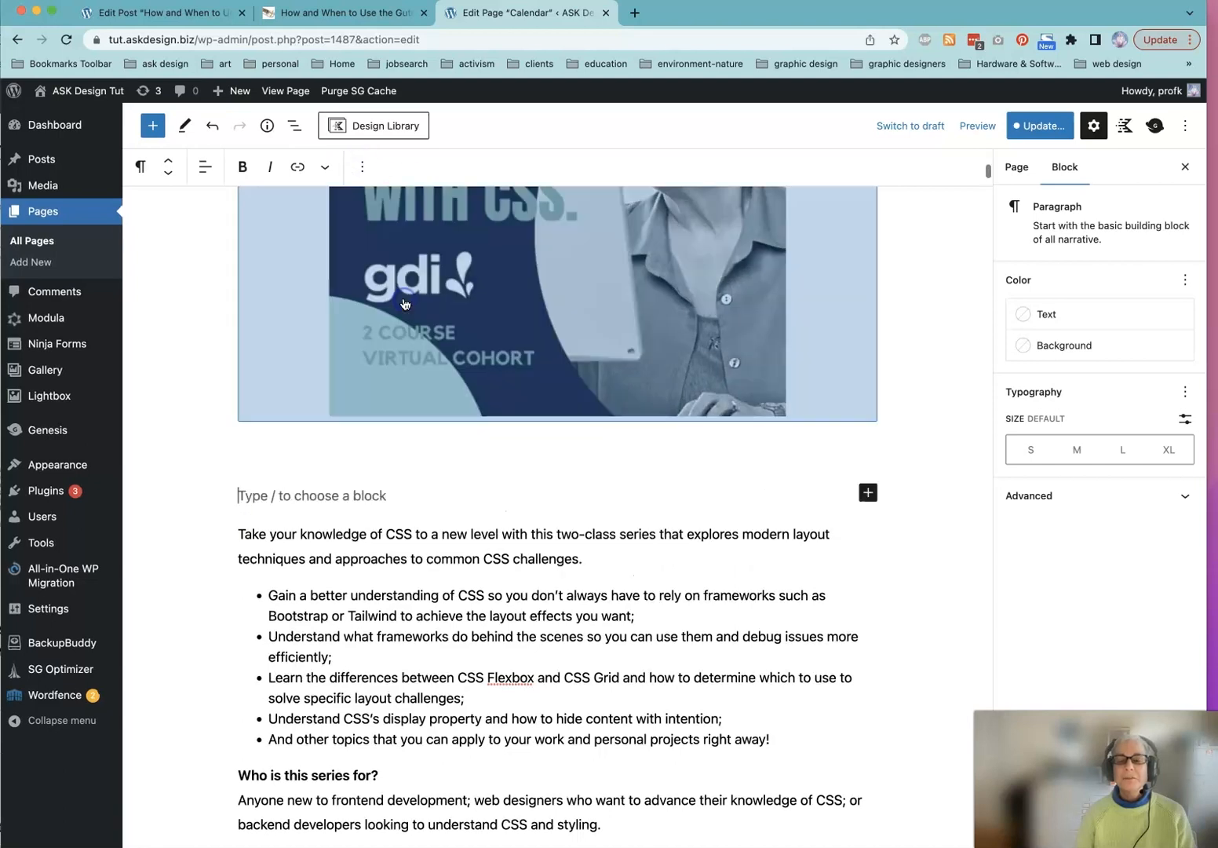
Fill the empty block with the reusable block "Pattern for Demo1" from the full block library.
click(868, 493)
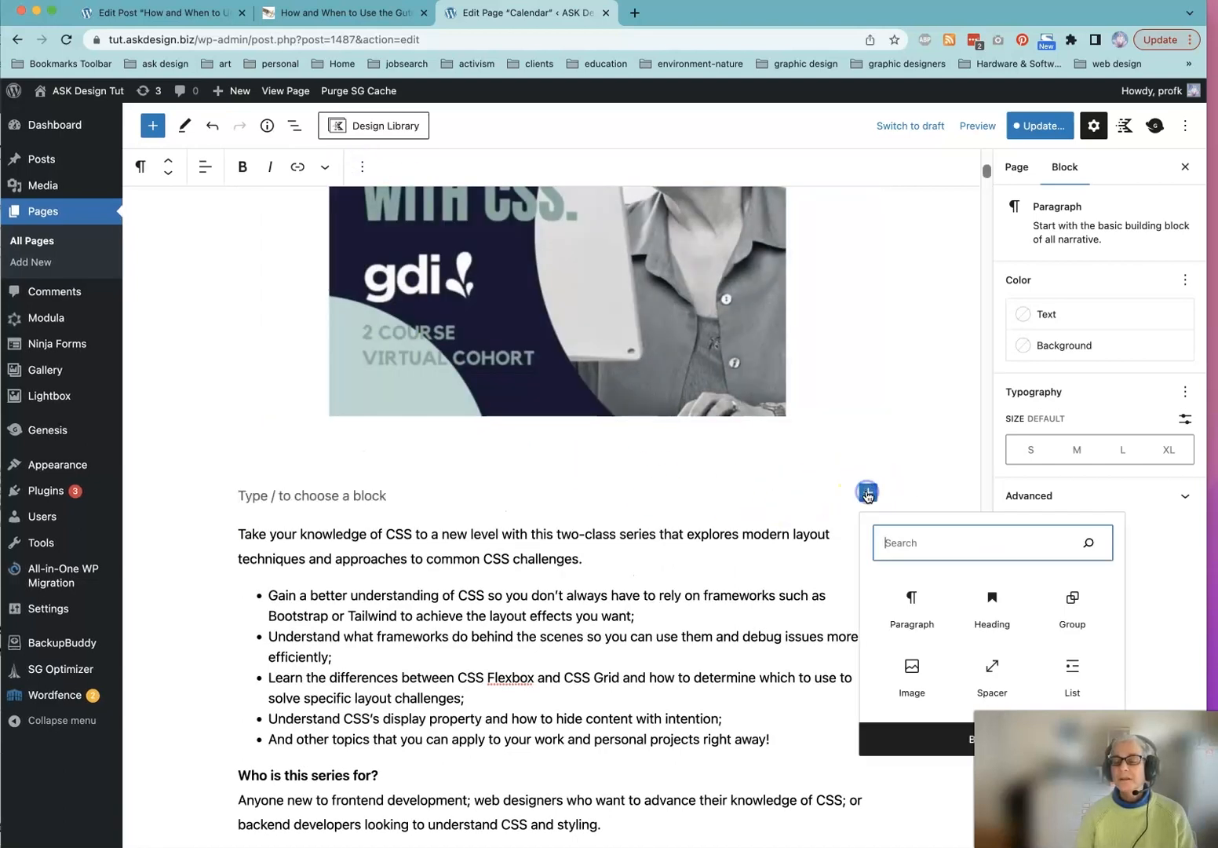
click(941, 752)
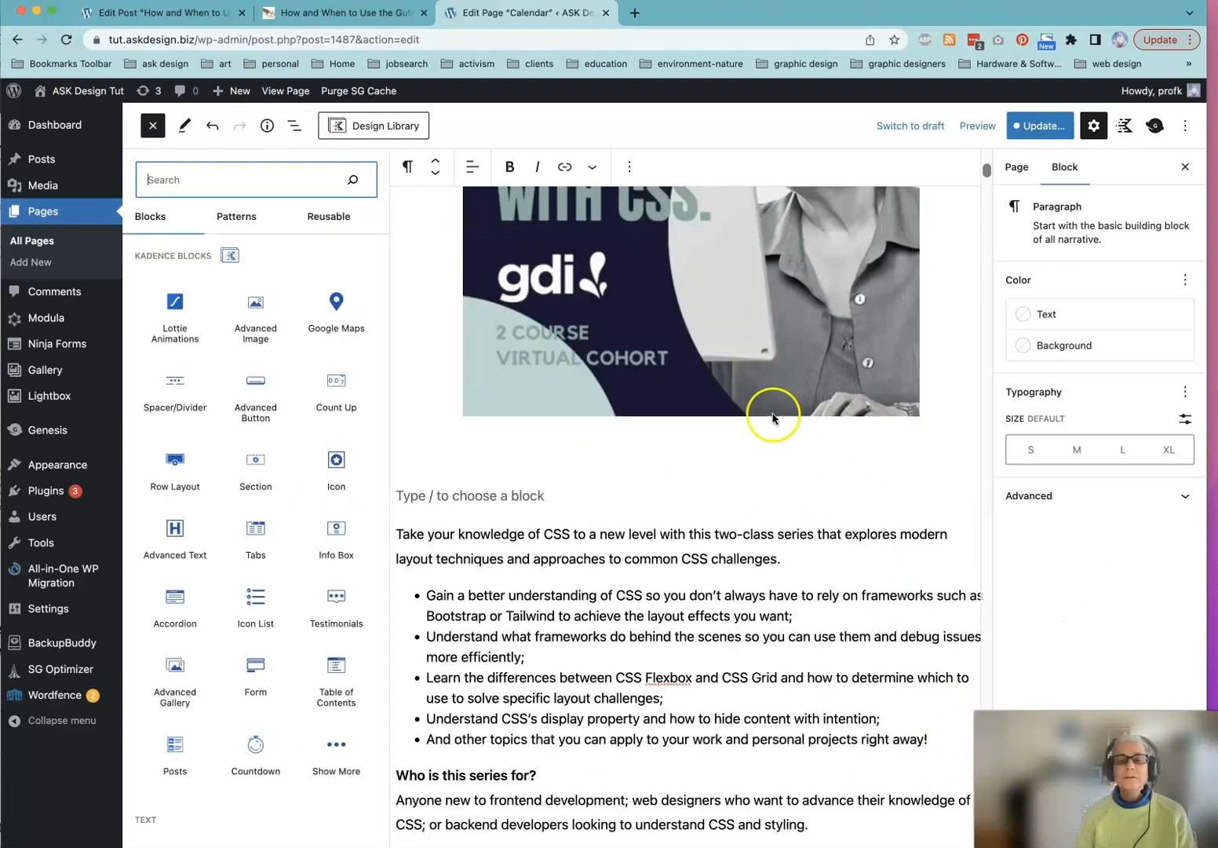
click(343, 220)
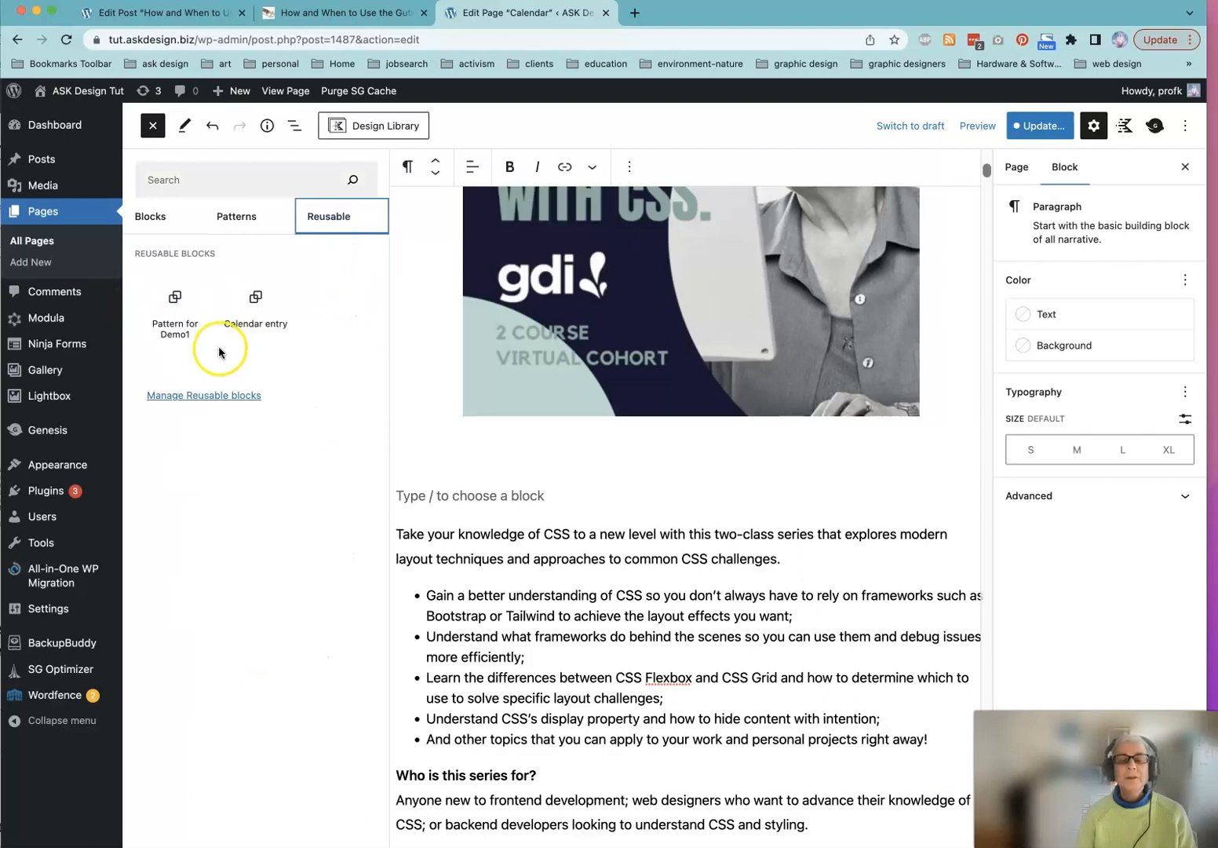
mouse_move(173, 328)
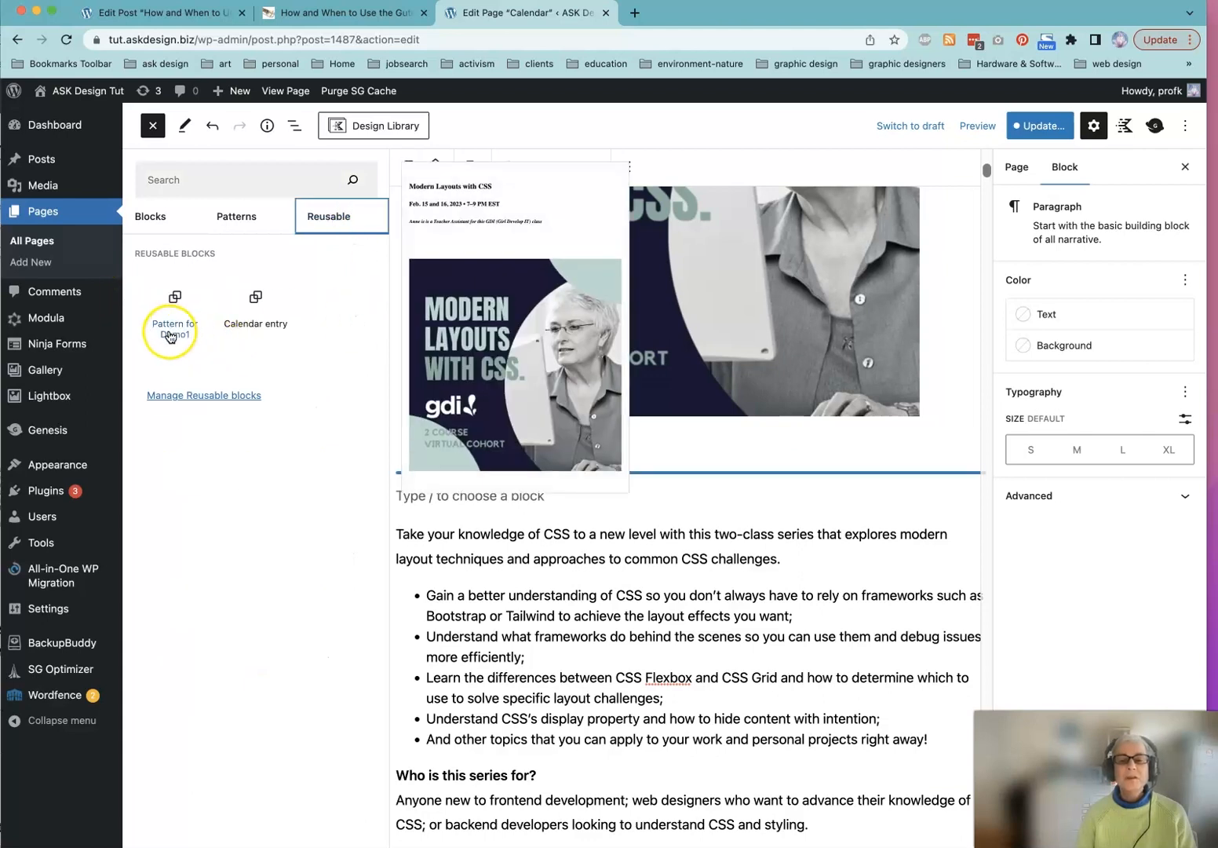
click(173, 330)
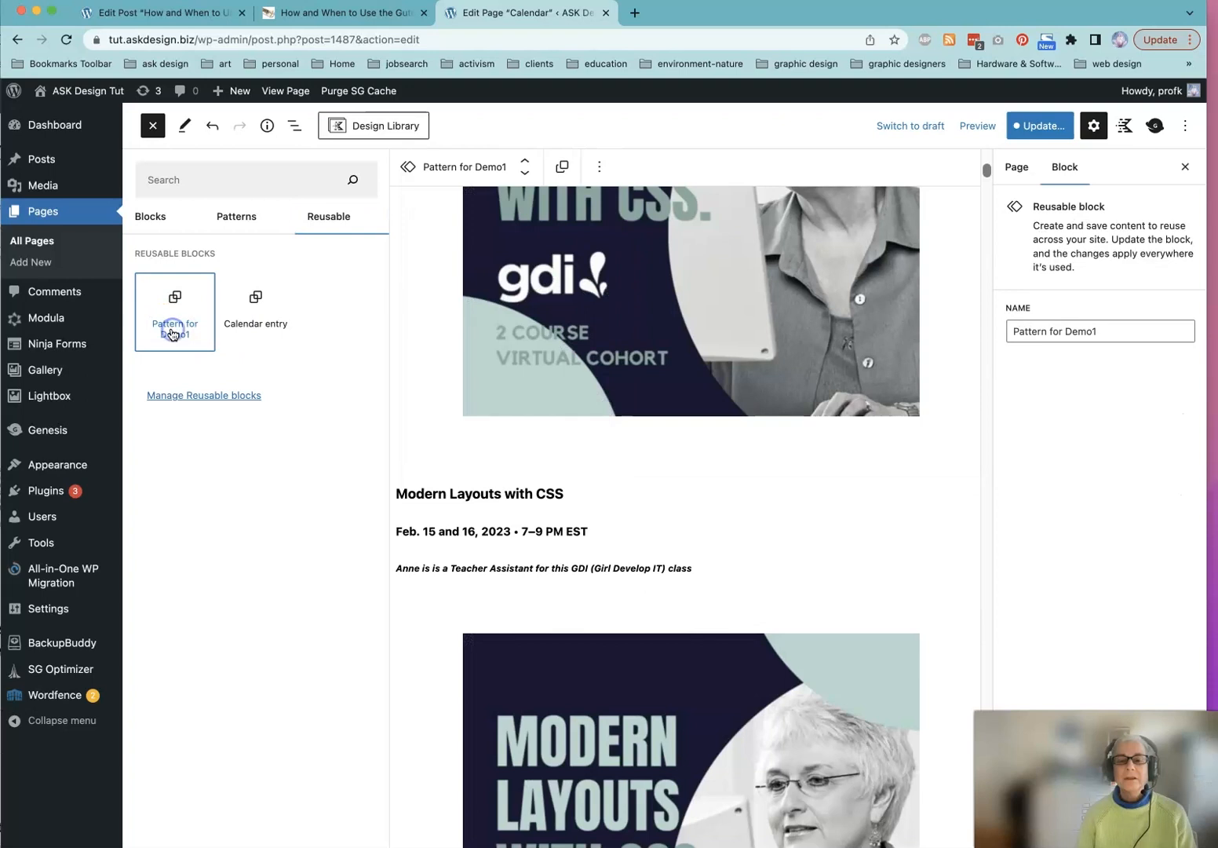
Locate the second "Pattern for Demo1", below the Spacer, in the List View and convert it to regular blocks.
click(294, 126)
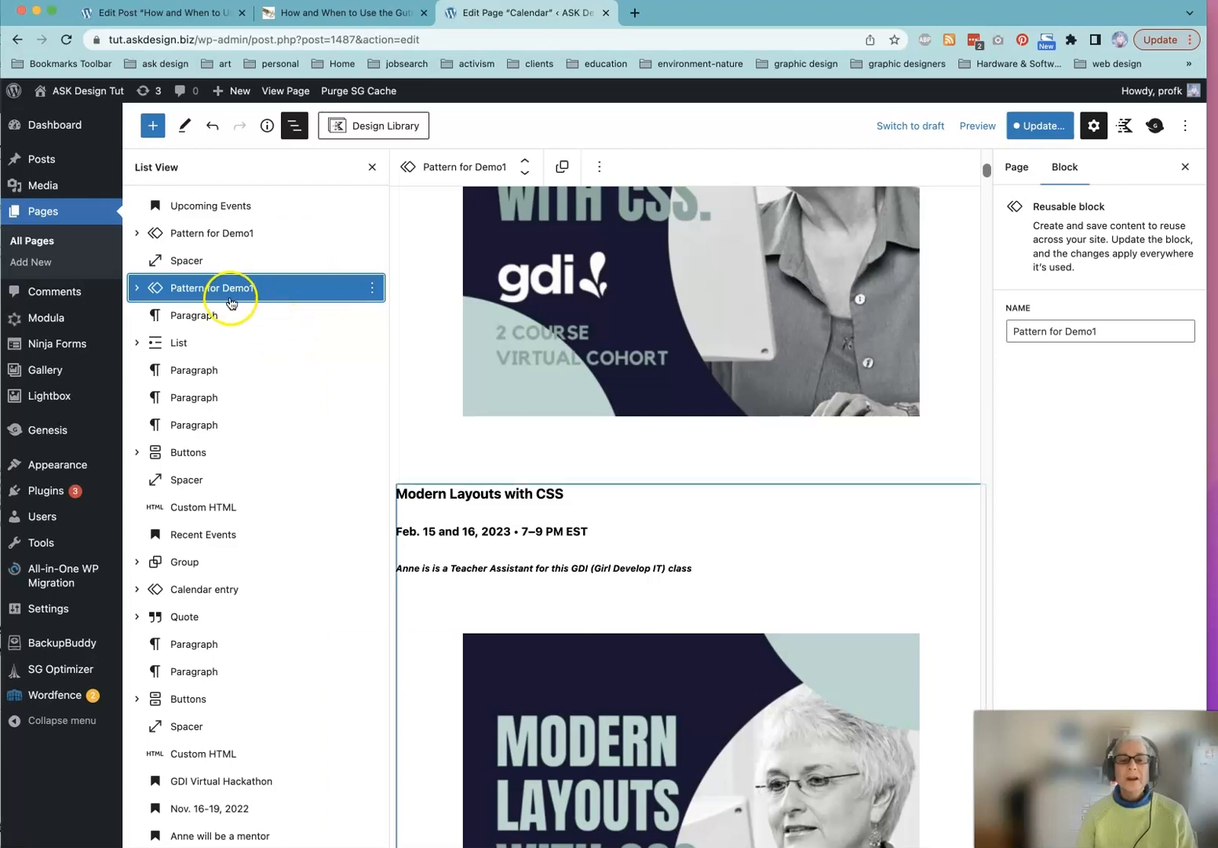
scroll(228, 306, down, 5)
scroll(224, 308, up, 5)
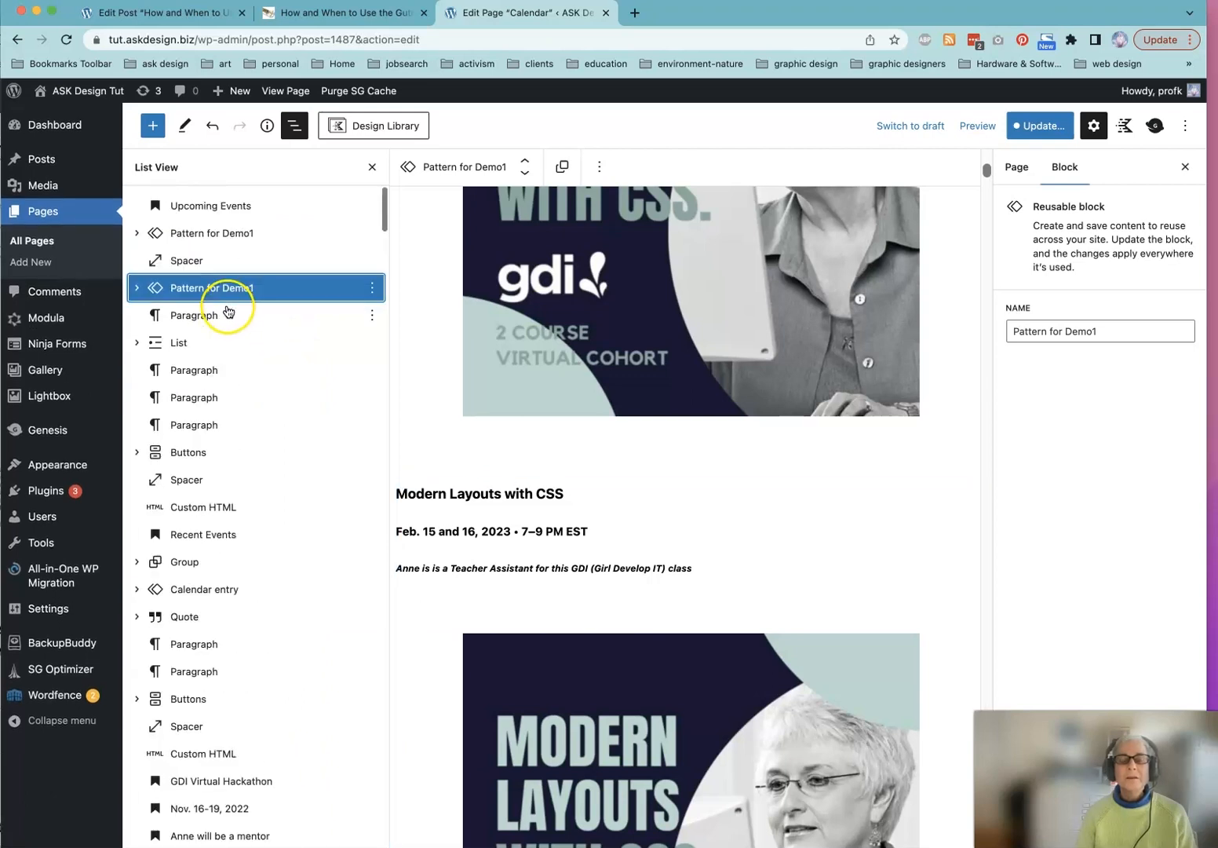
click(199, 231)
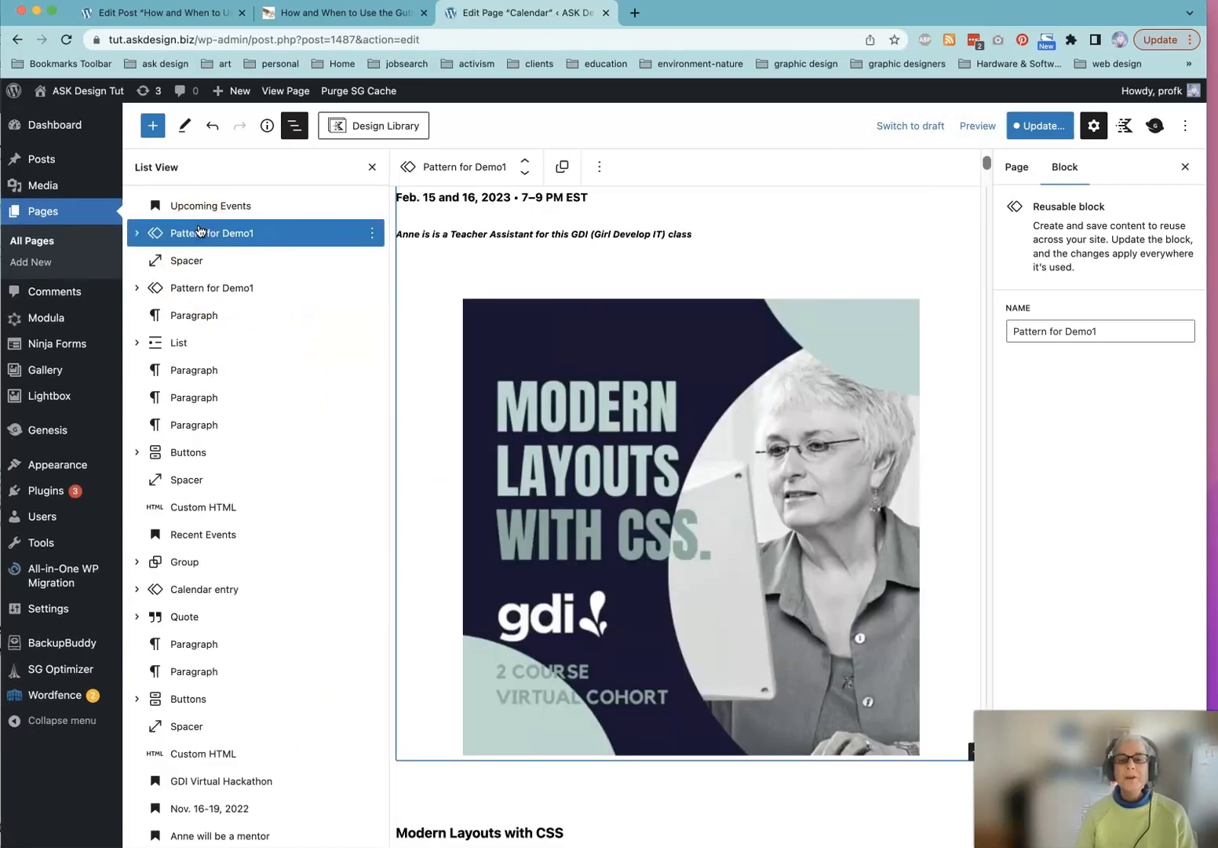
click(182, 289)
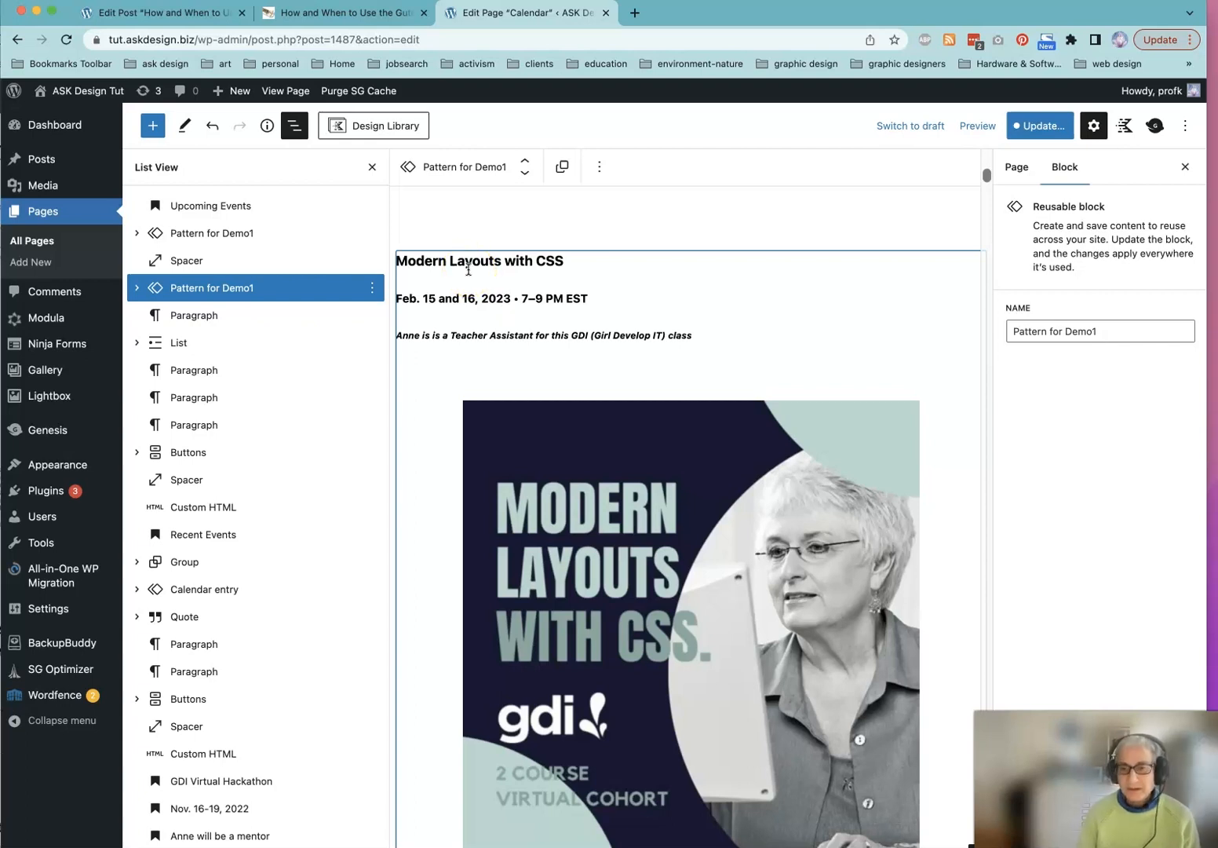
scroll(487, 265, right, 2)
scroll(499, 264, left, 2)
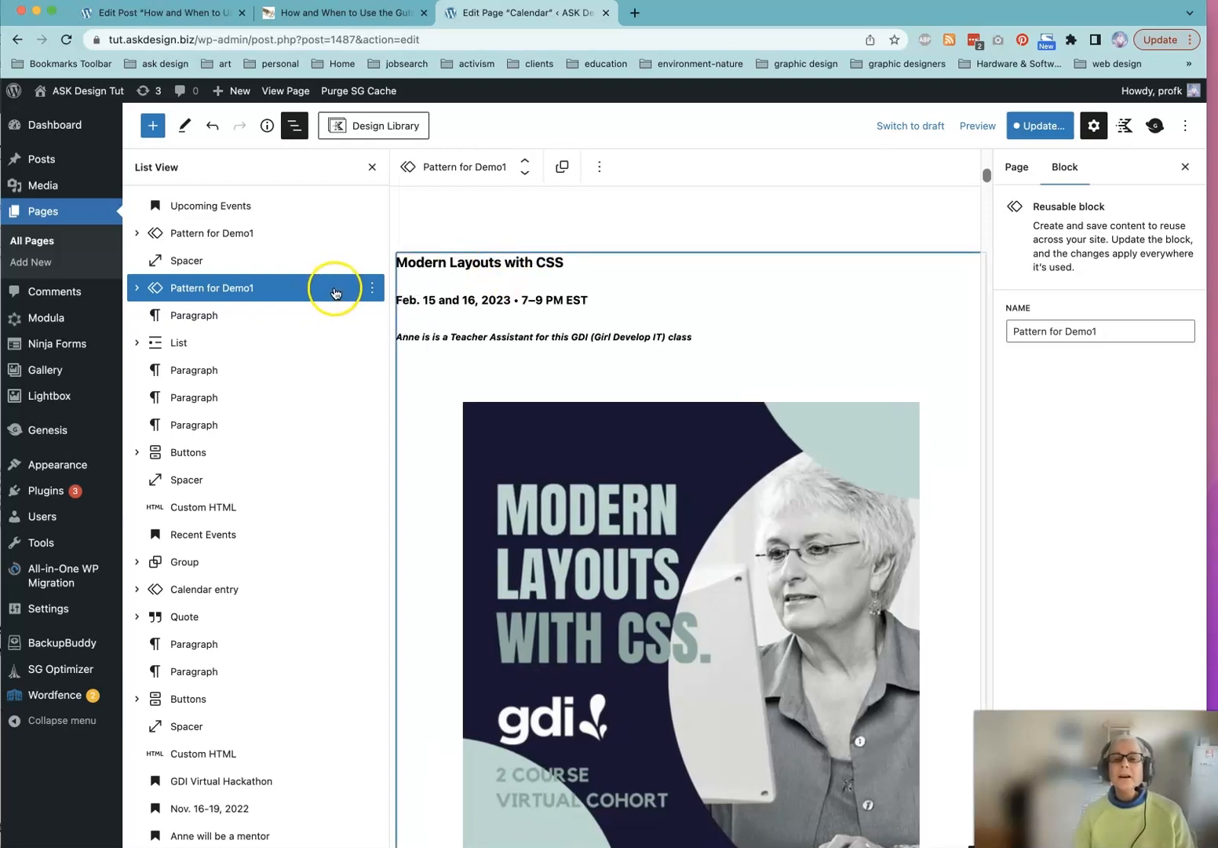
click(600, 169)
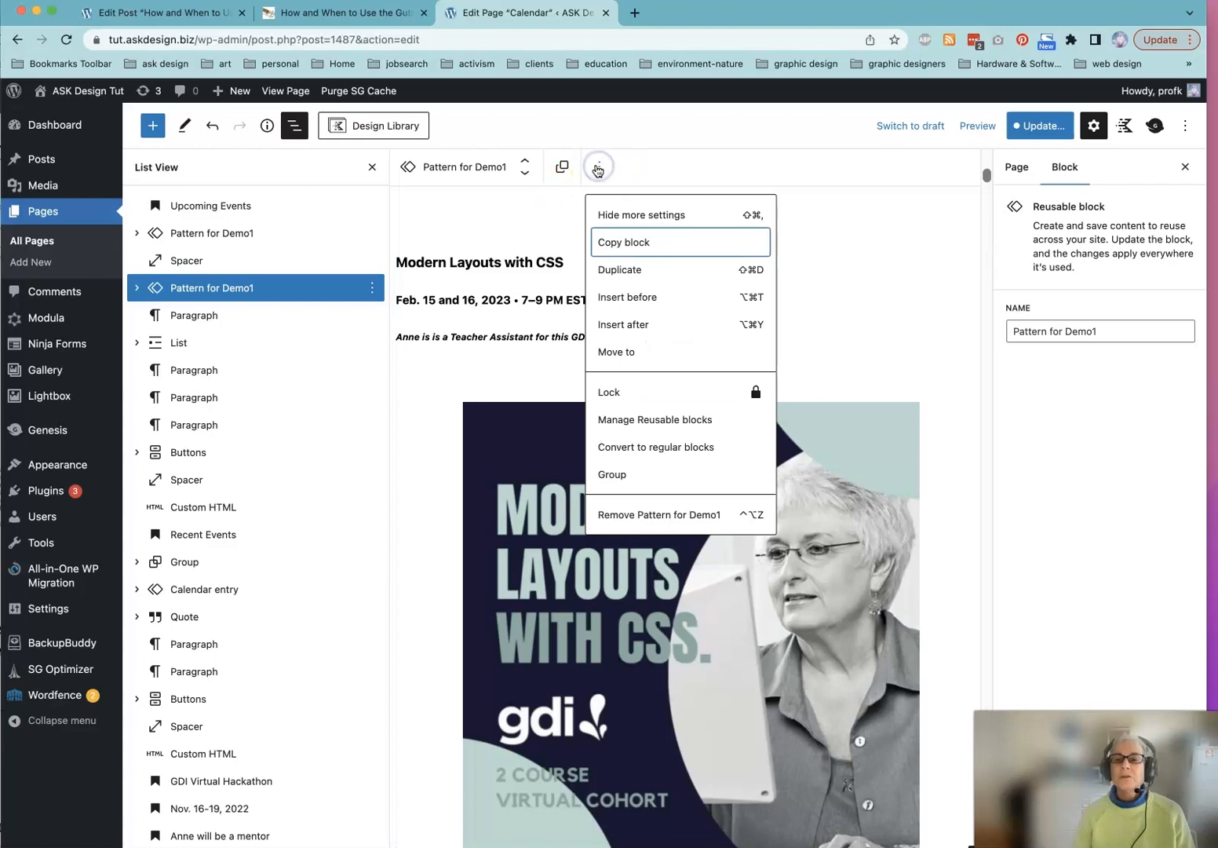
scroll(597, 172, right, 1)
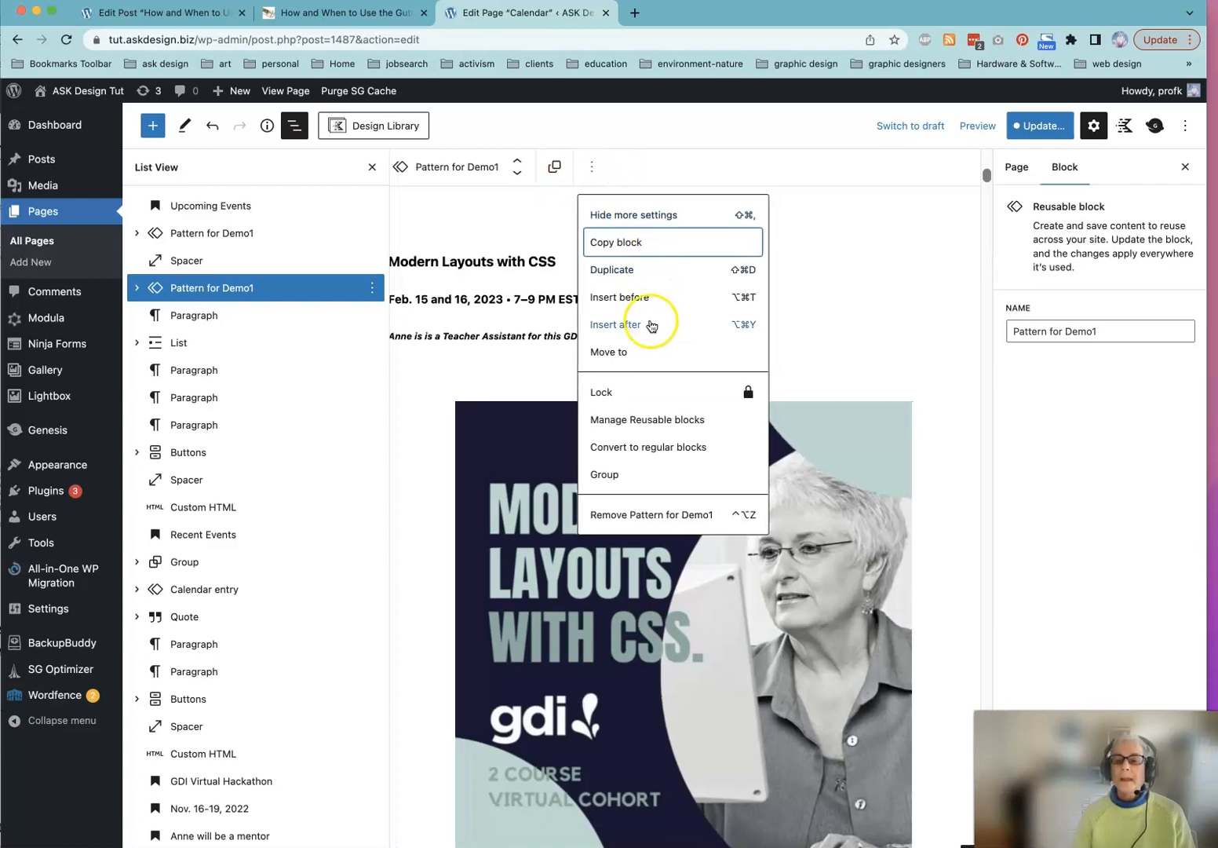
click(660, 448)
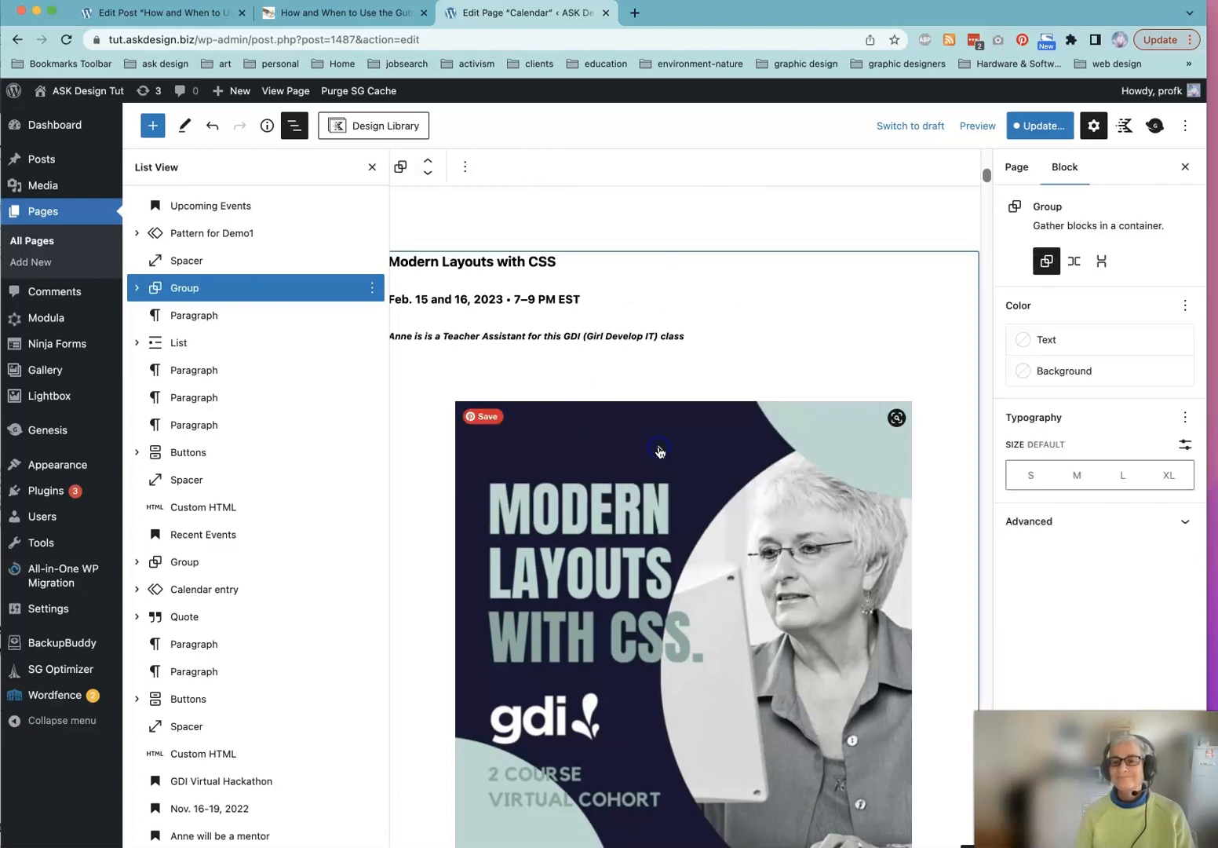
Change the converted Group's heading to "Change What We Want" and the month in its date line to "March".
double_click(425, 261)
text(Change What We Want)
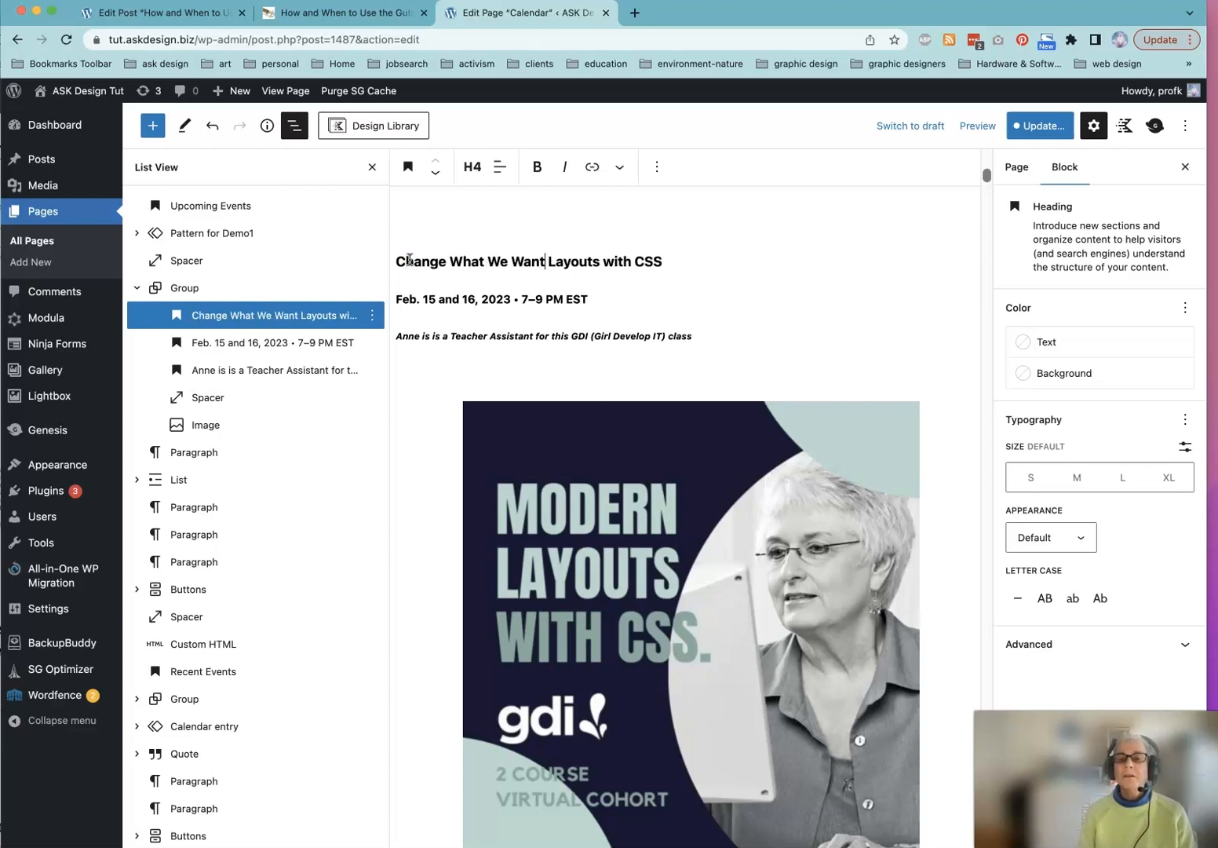
shift+click(658, 260)
key(BackSpace)
drag(423, 299, 396, 298)
text(March)
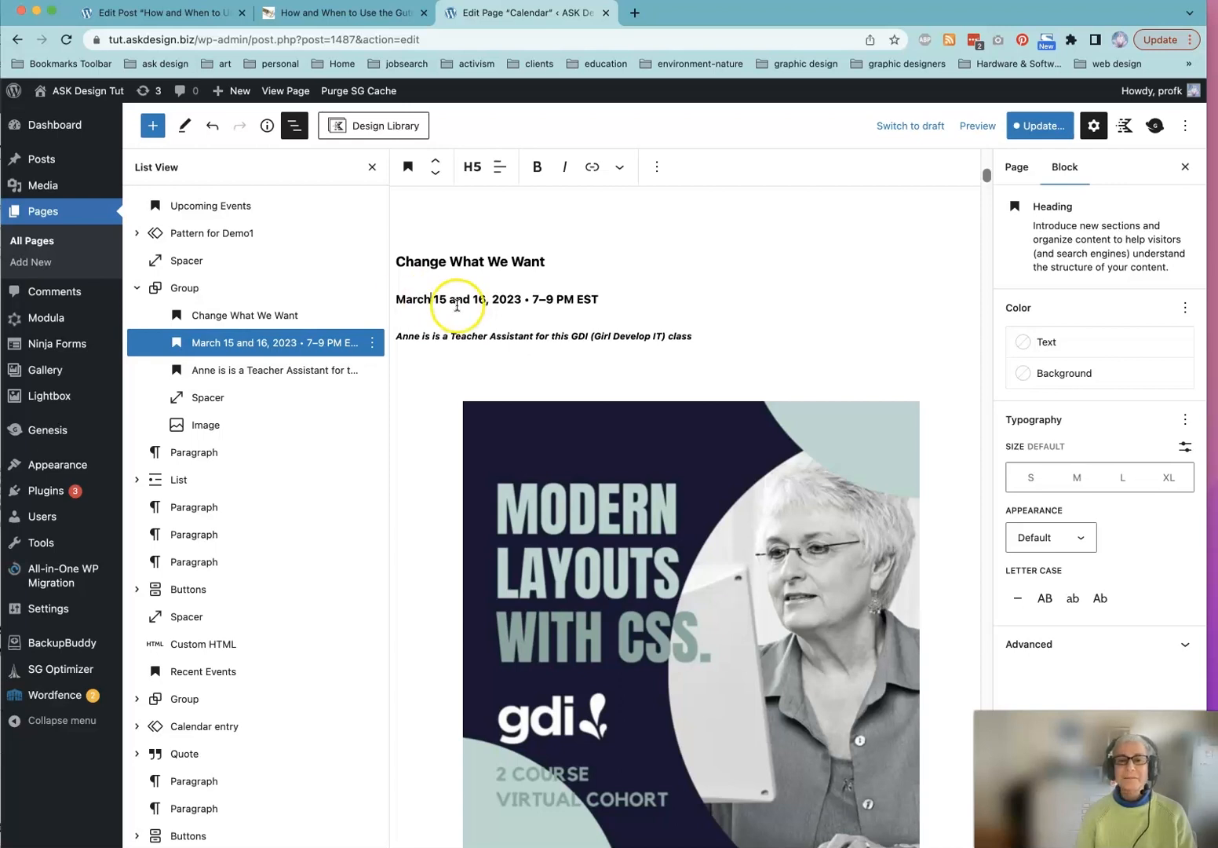
Compare the edited Group with the original "Pattern for Demo1", expand that reusable block in the List View, and close the list.
click(416, 405)
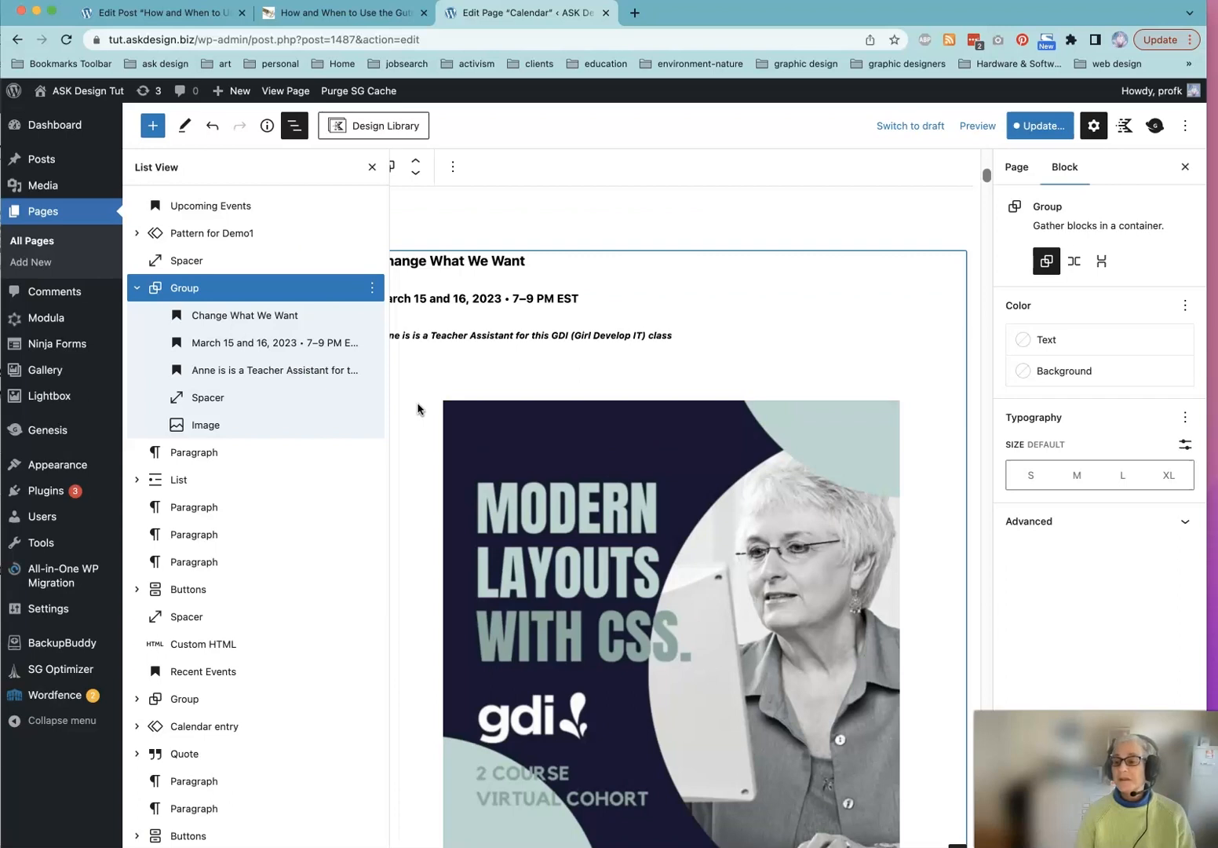
click(214, 233)
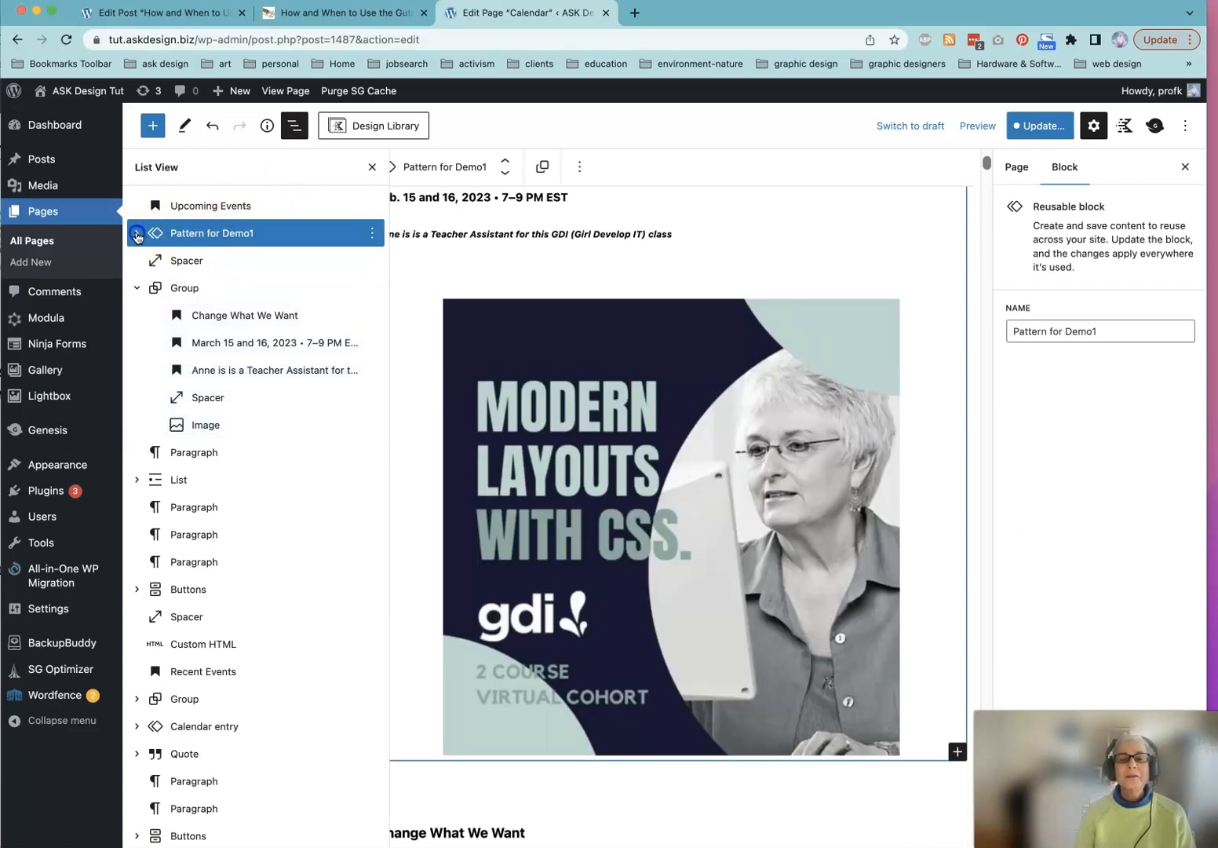
click(137, 233)
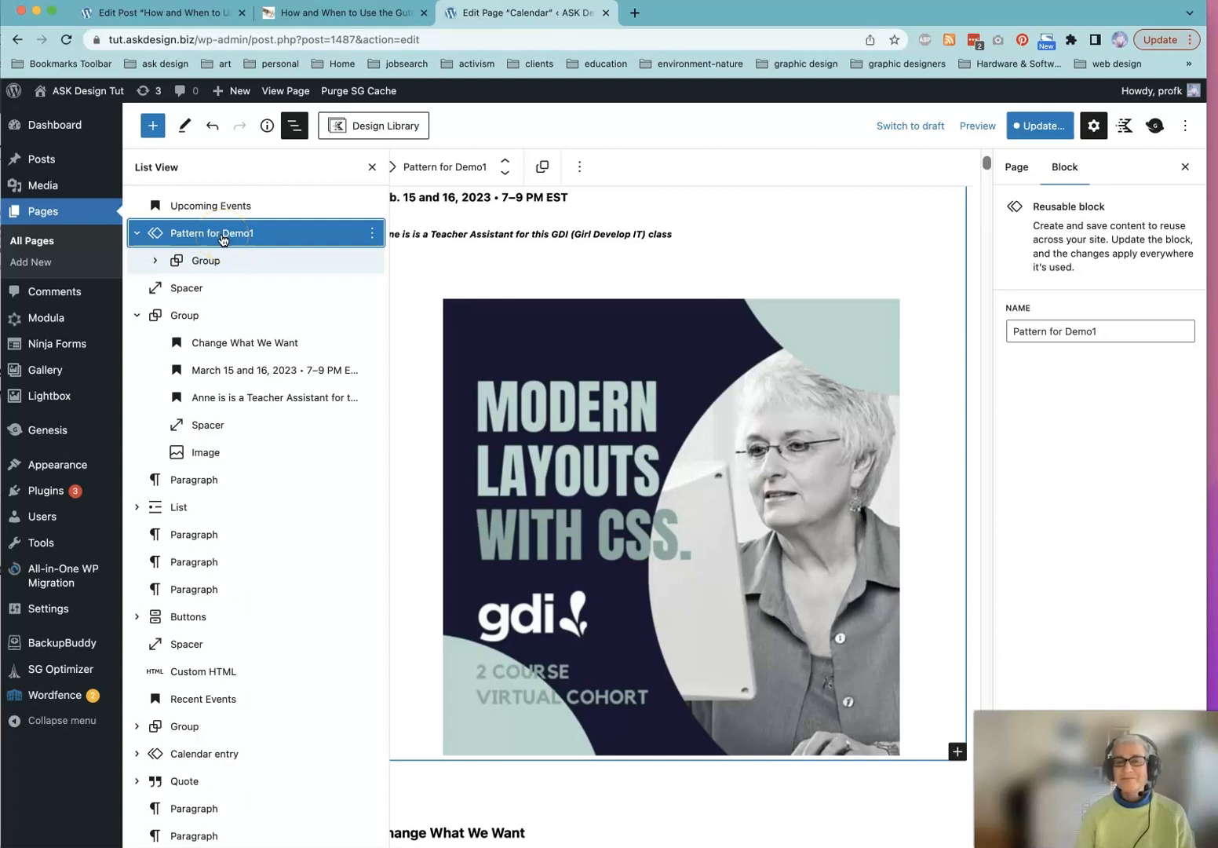
click(373, 167)
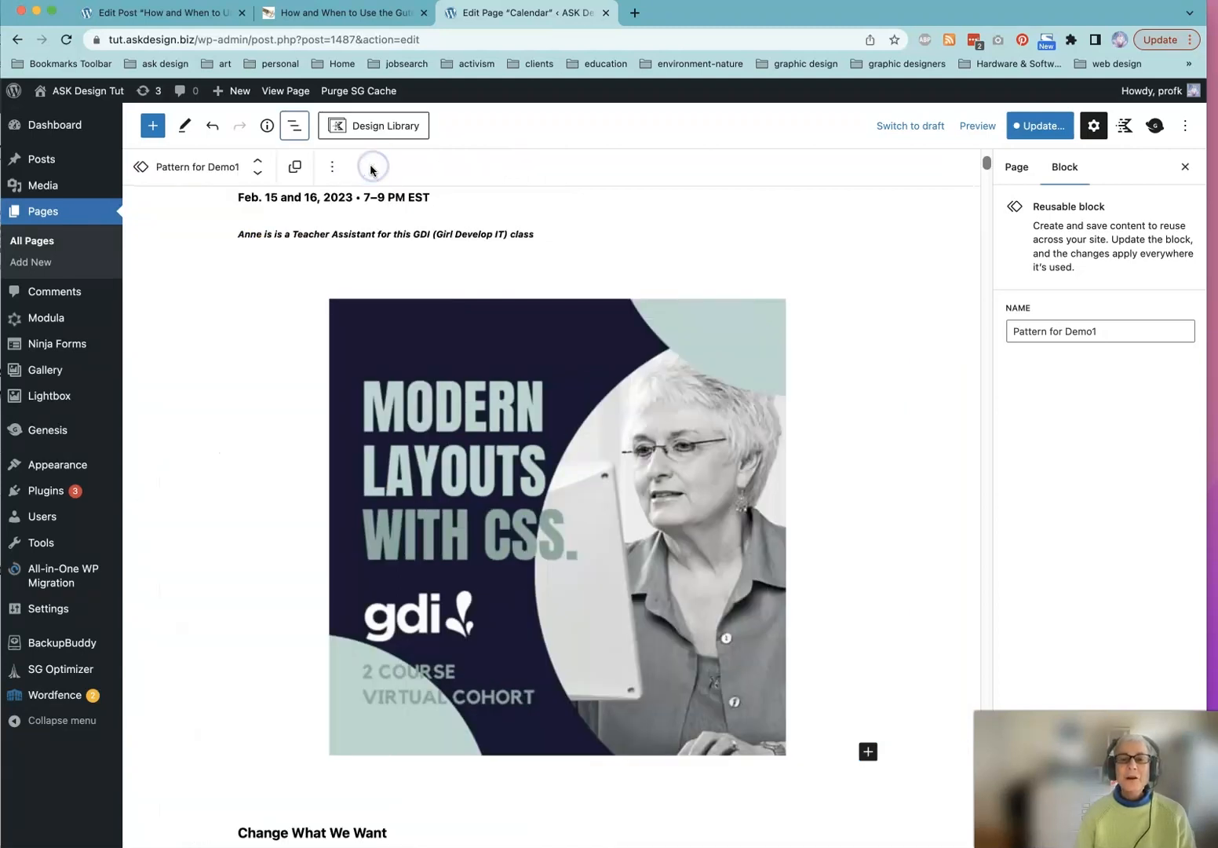